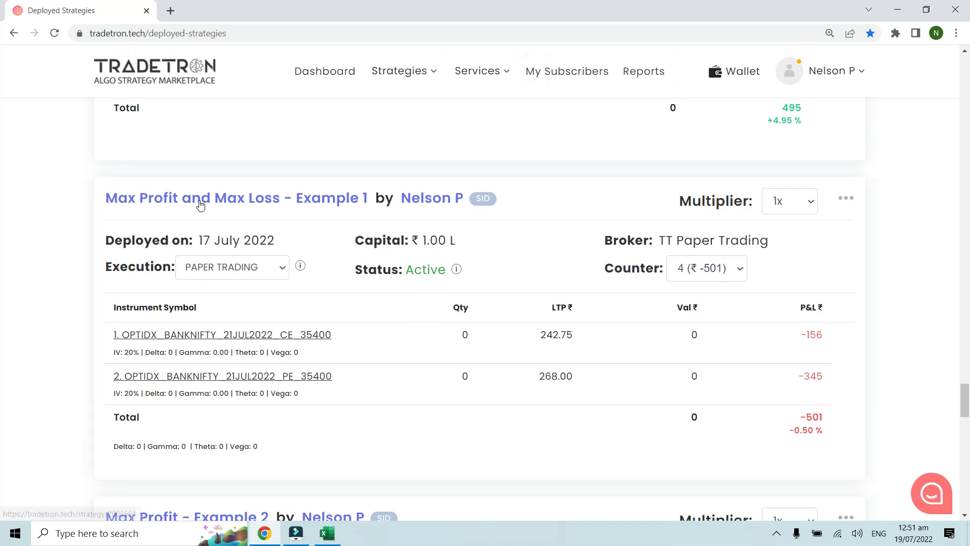
Step: Open the deployed "Max Profit and Max Loss - Example 1" strategy for editing in a new browser tab
{"action": "left_click", "coordinate": [848, 199]}
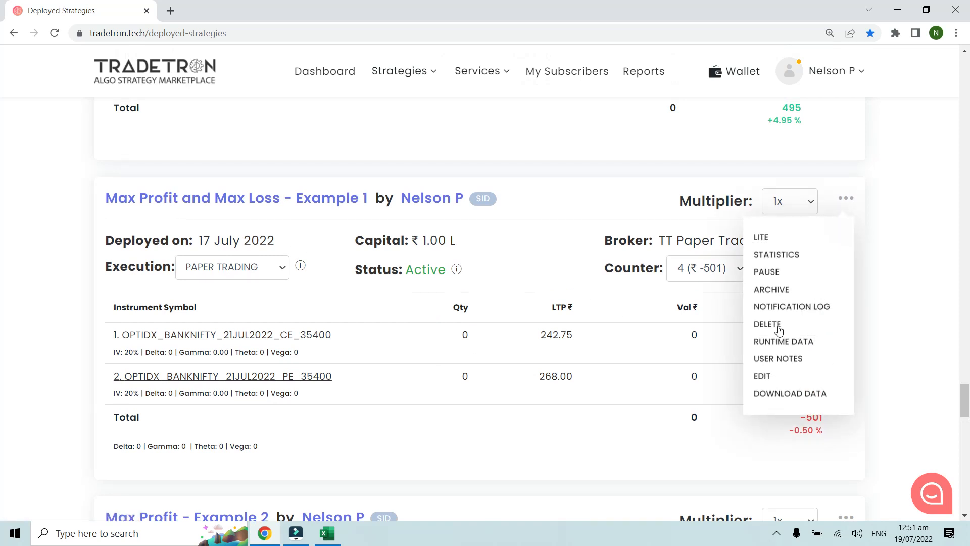
{"action": "right_click", "coordinate": [769, 378]}
{"action": "left_click", "coordinate": [809, 383]}
{"action": "left_click", "coordinate": [249, 13]}
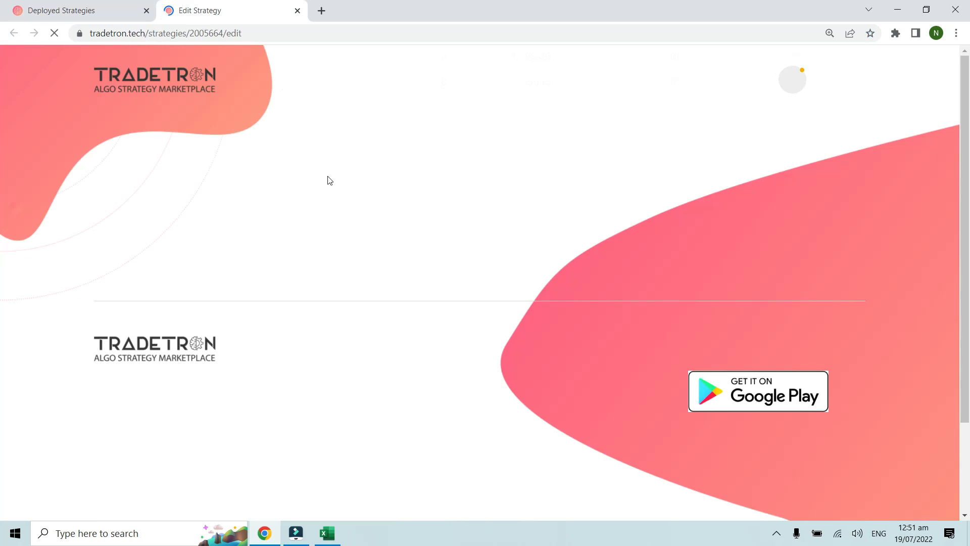
Step: Review Set 1's Entry conditions in the Condition Builder, leaving them as they are
{"action": "scroll", "coordinate": [328, 180], "scroll_direction": "down", "scroll_amount": 3}
{"action": "scroll", "coordinate": [330, 181], "scroll_direction": "down", "scroll_amount": 7}
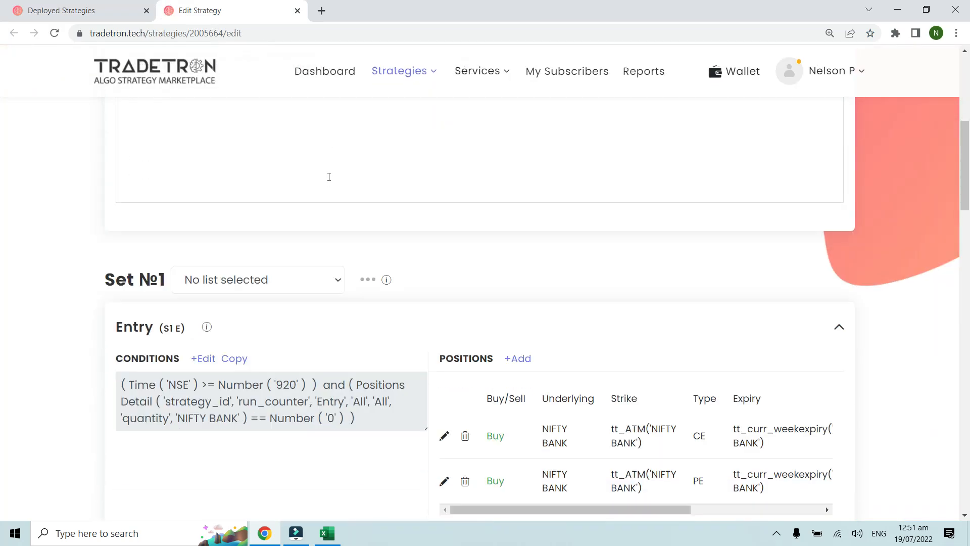
{"action": "left_click", "coordinate": [201, 202]}
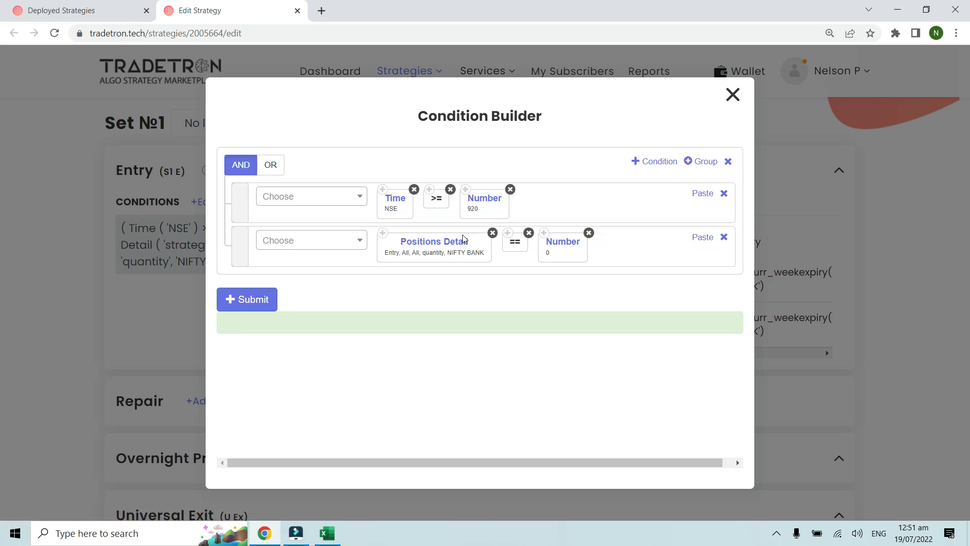
{"action": "left_click", "coordinate": [732, 94]}
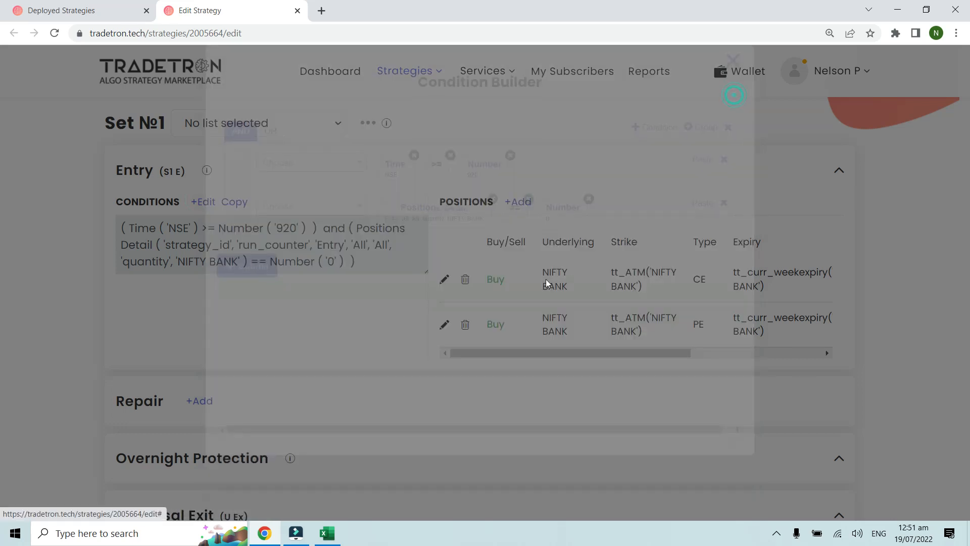
Step: Inspect the settings of the call and put entry positions in the Position builder without updating them
{"action": "left_click", "coordinate": [444, 281]}
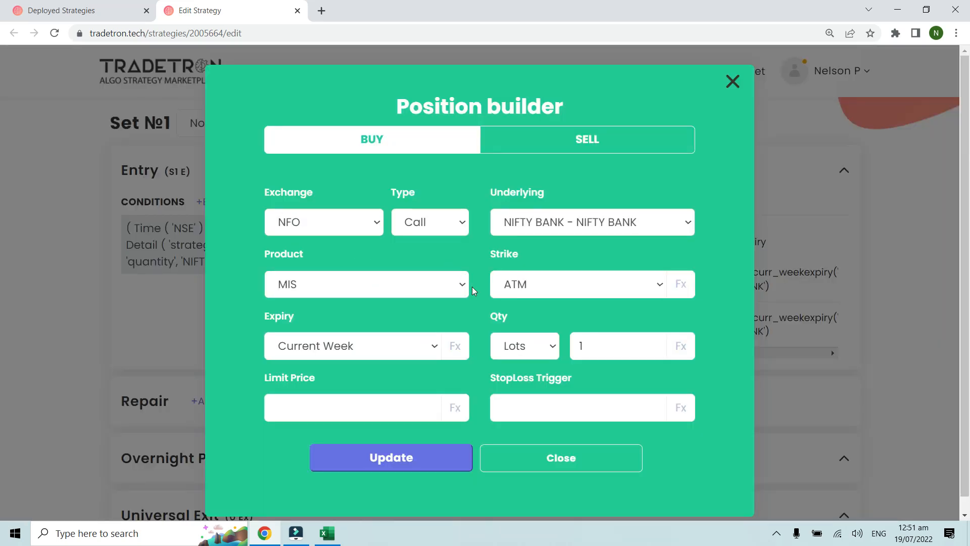
{"action": "left_click", "coordinate": [733, 81]}
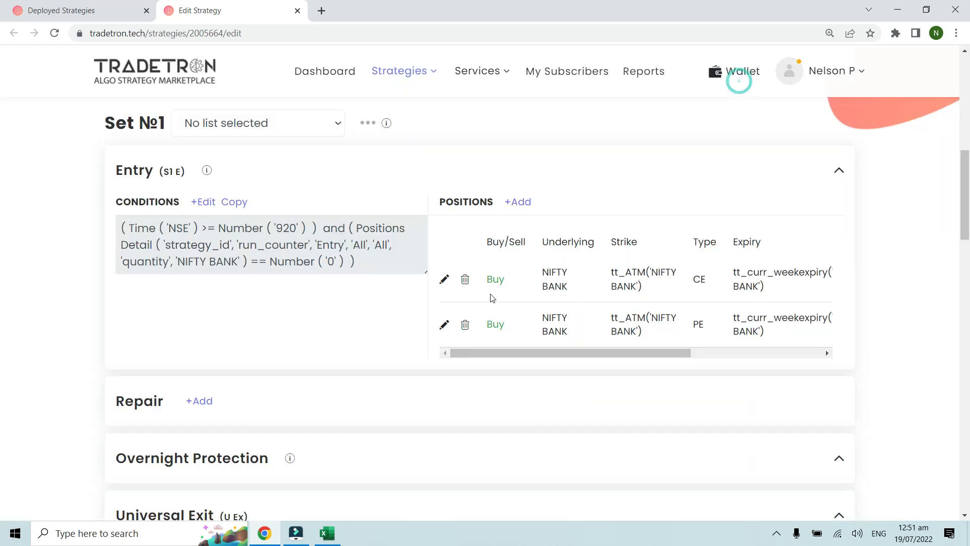
{"action": "left_click", "coordinate": [445, 324]}
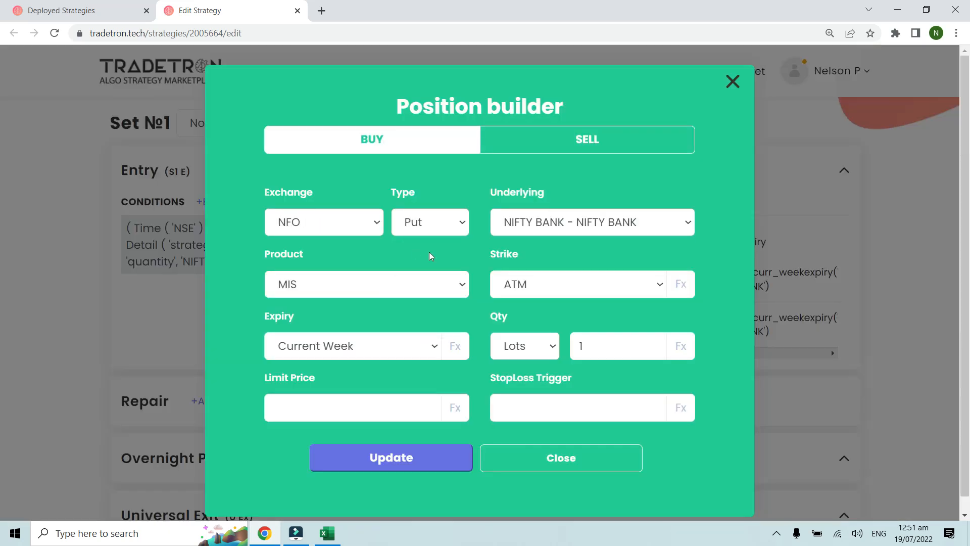
{"action": "left_click", "coordinate": [732, 82]}
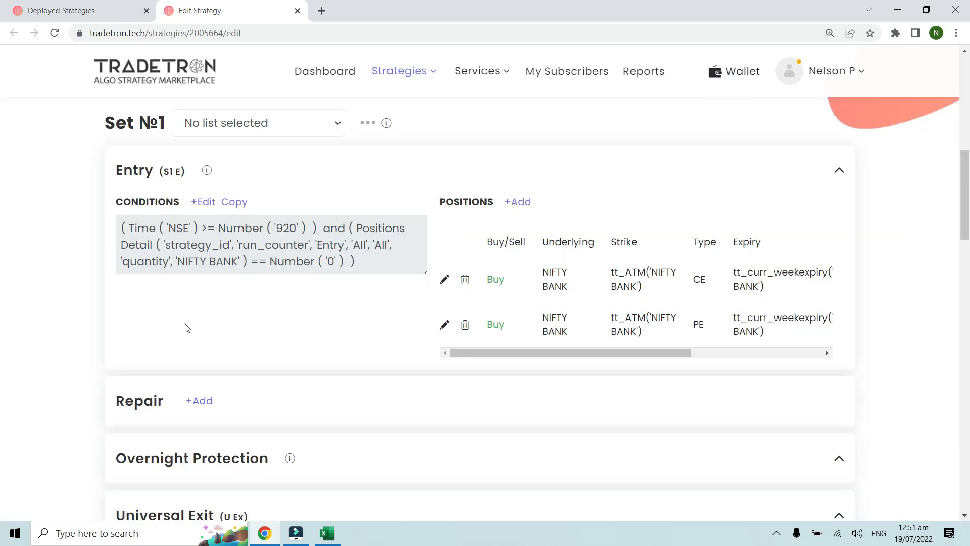
Step: Review the Universal Exit conditions at enlarged size, including the Max Loss threshold's value, and close the Condition Builder unchanged
{"action": "scroll", "coordinate": [186, 327], "scroll_direction": "down", "scroll_amount": 4}
{"action": "scroll", "coordinate": [186, 327], "scroll_direction": "down", "scroll_amount": 1}
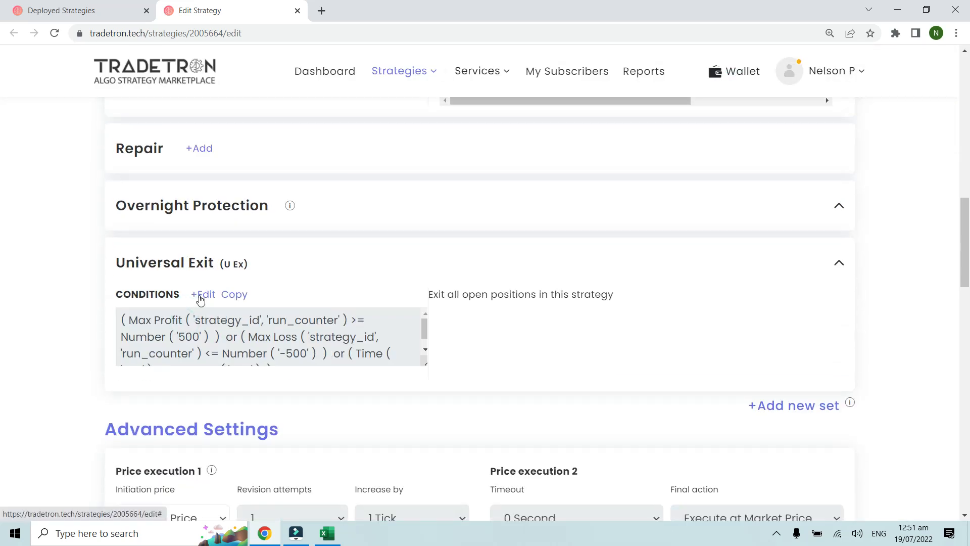
{"action": "left_click", "coordinate": [200, 296]}
{"action": "key", "text": "ctrl+plus"}
{"action": "key", "text": "ctrl+plus"}
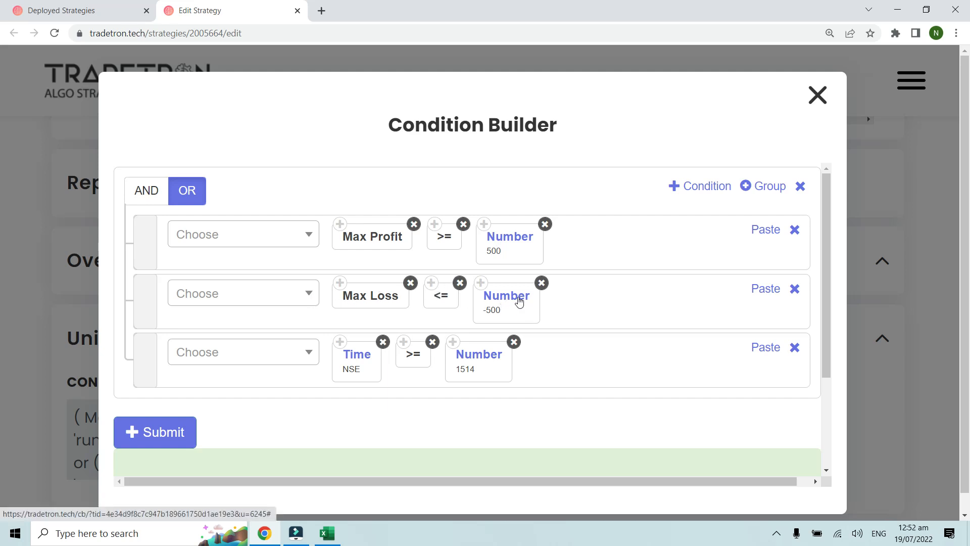
{"action": "left_click", "coordinate": [507, 293]}
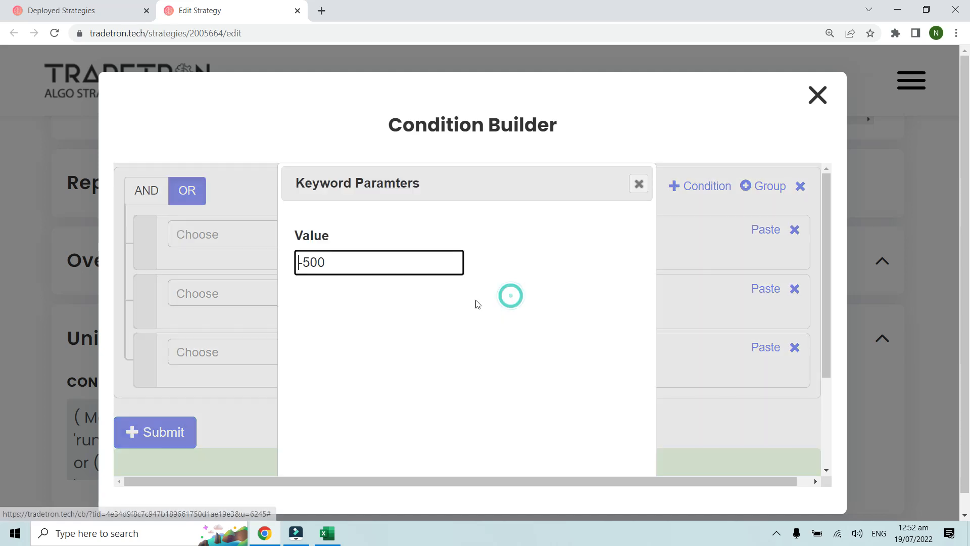
{"action": "scroll", "coordinate": [492, 312], "scroll_direction": "down", "scroll_amount": 5}
{"action": "left_click", "coordinate": [535, 385]}
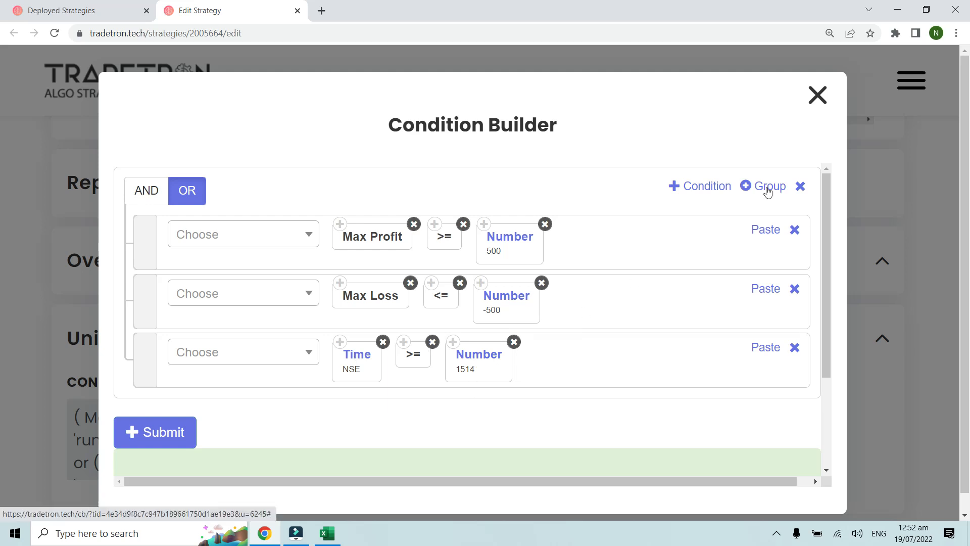
{"action": "left_click", "coordinate": [818, 95]}
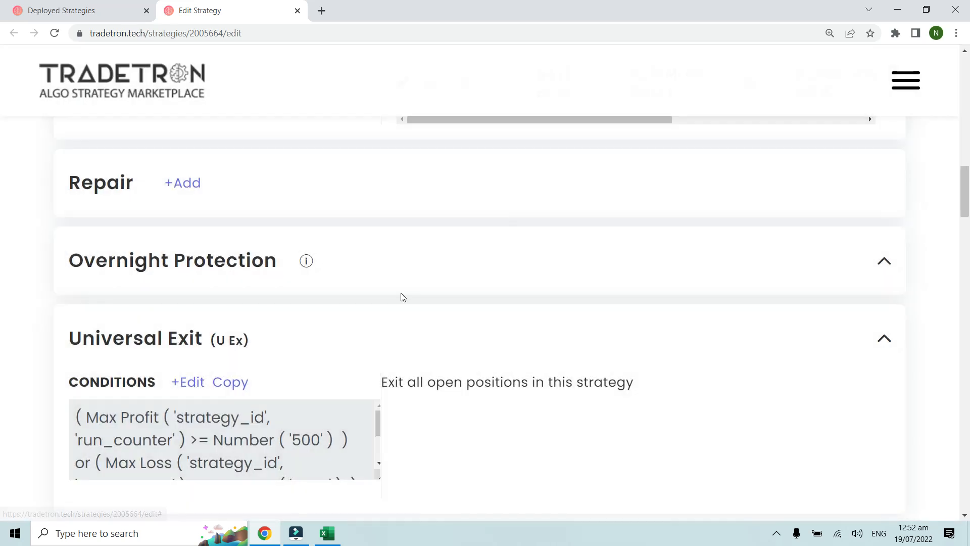
Step: Look over the Advanced Settings and check the run counter list of the deployed Example 1 strategy
{"action": "scroll", "coordinate": [398, 297], "scroll_direction": "down", "scroll_amount": 8}
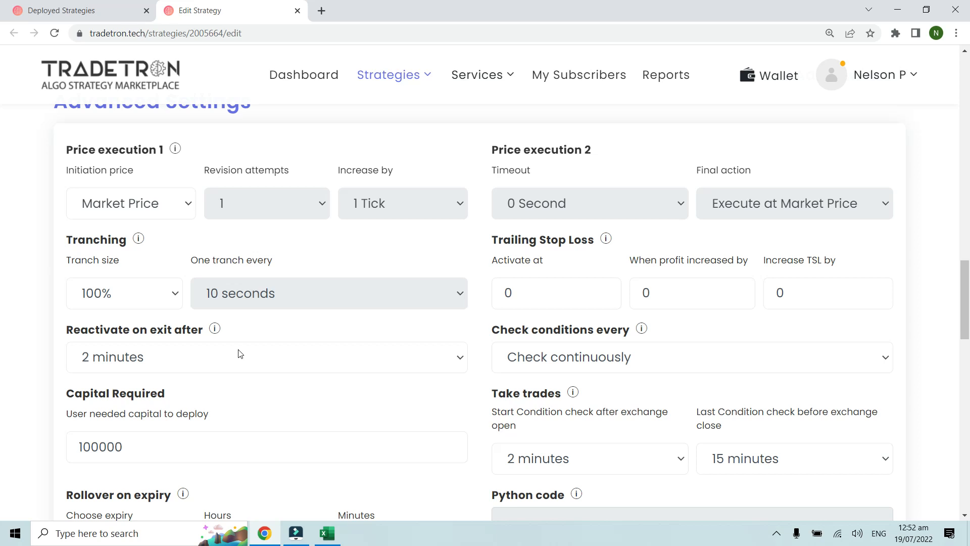
{"action": "left_click", "coordinate": [103, 12]}
{"action": "left_click", "coordinate": [537, 312]}
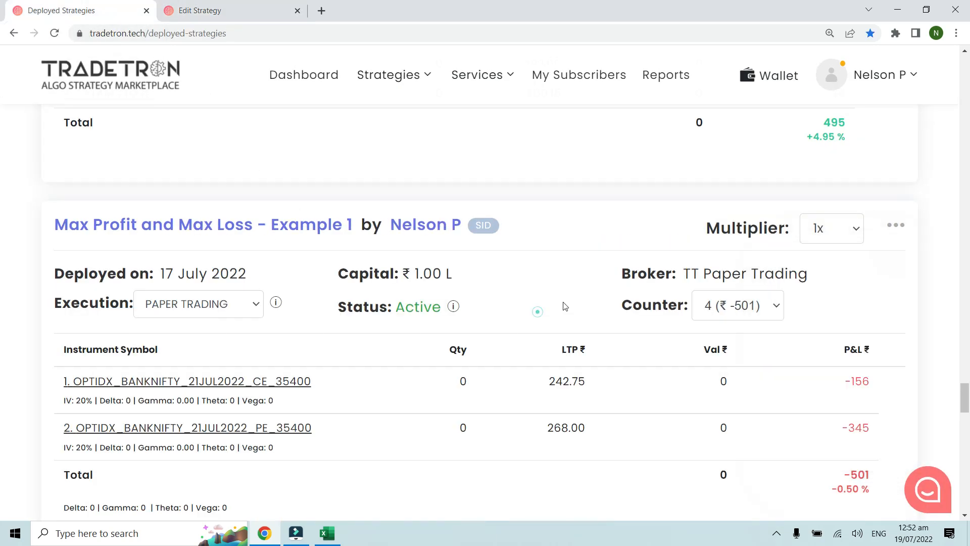
{"action": "left_click", "coordinate": [719, 302]}
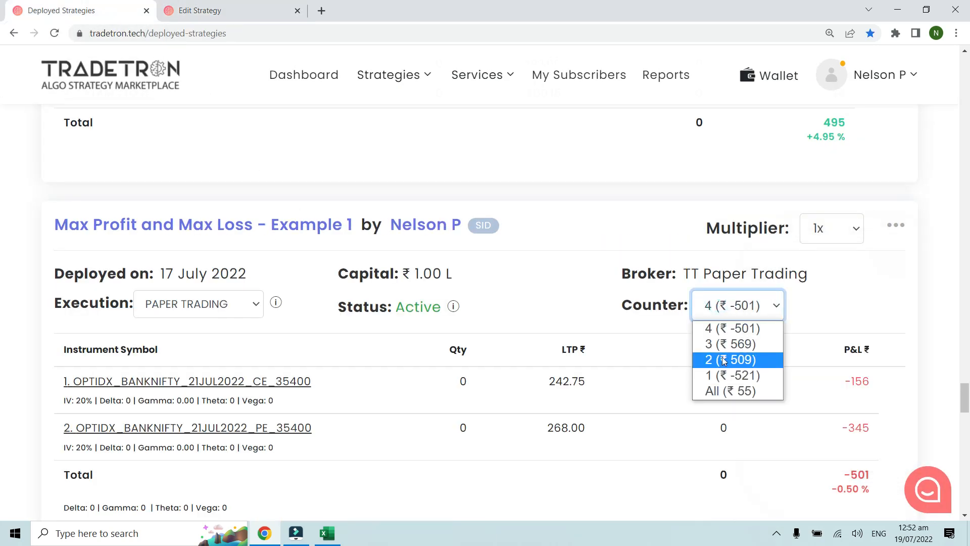
{"action": "left_click", "coordinate": [618, 292]}
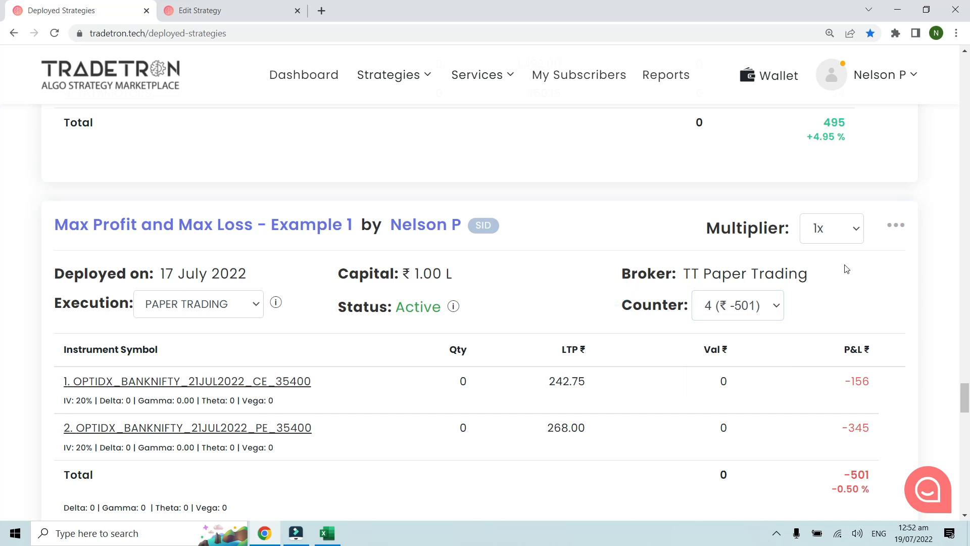
Step: Open the deployed Example 1 strategy's notification log and find the latest Universal Exit condition values
{"action": "left_click", "coordinate": [896, 226]}
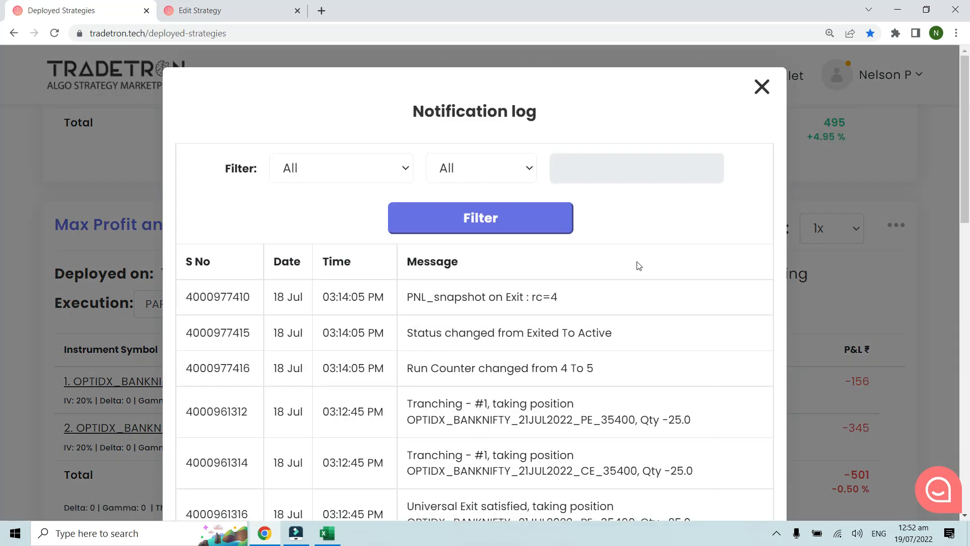
{"action": "key", "text": "ctrl+minus"}
{"action": "scroll", "coordinate": [638, 266], "scroll_direction": "down", "scroll_amount": 4}
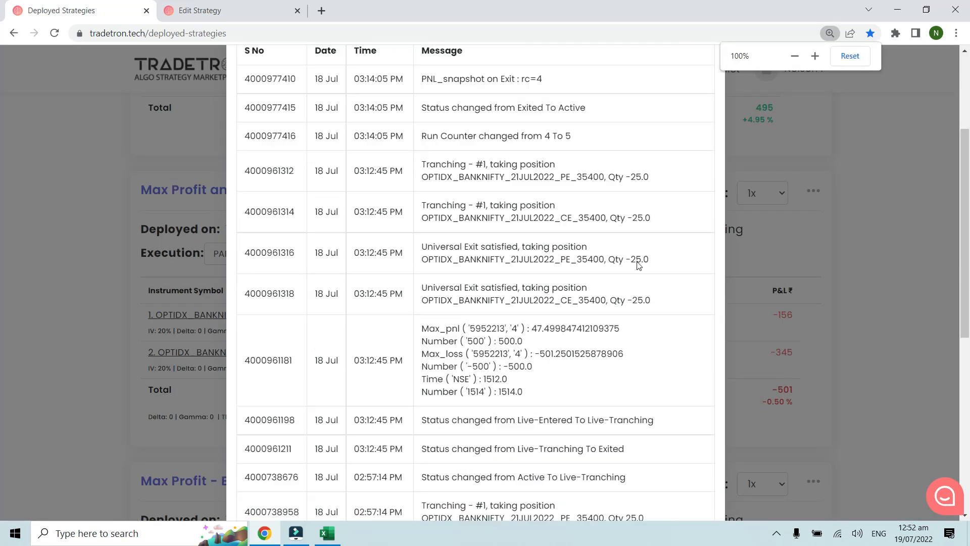
{"action": "key", "text": "ctrl+plus"}
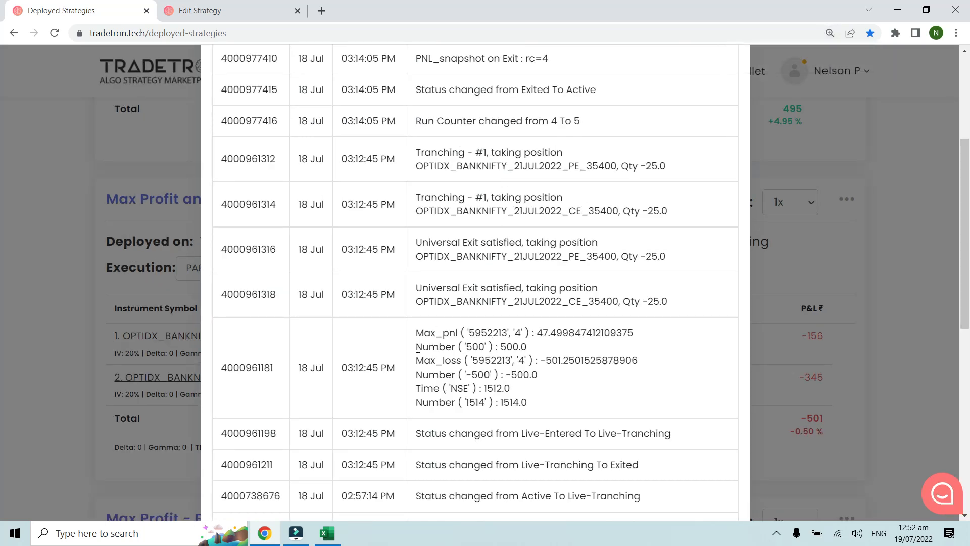
Step: Examine the logged maximum profit, its threshold and the maximum loss for the fourth run's exit
{"action": "left_click_drag", "start_coordinate": [419, 348], "coordinate": [530, 350]}
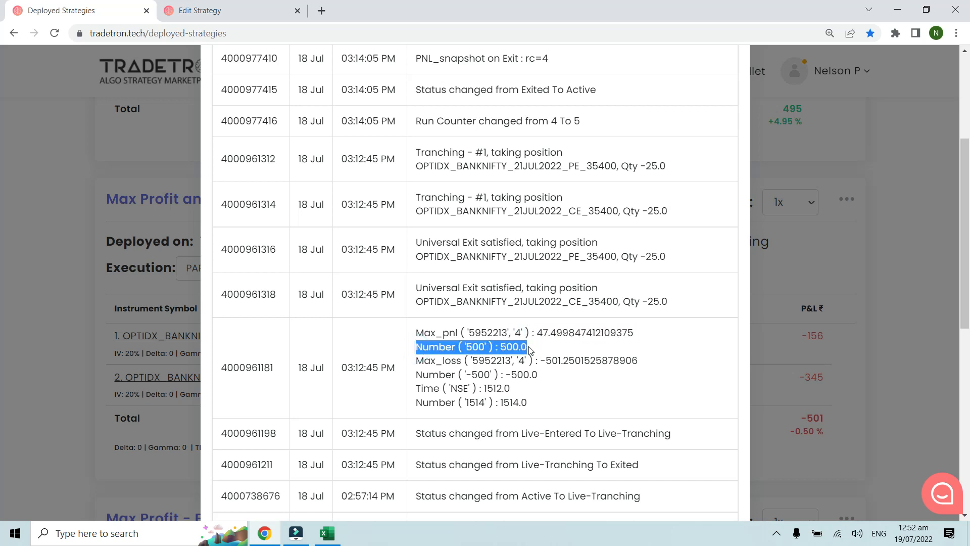
{"action": "left_click", "coordinate": [529, 350]}
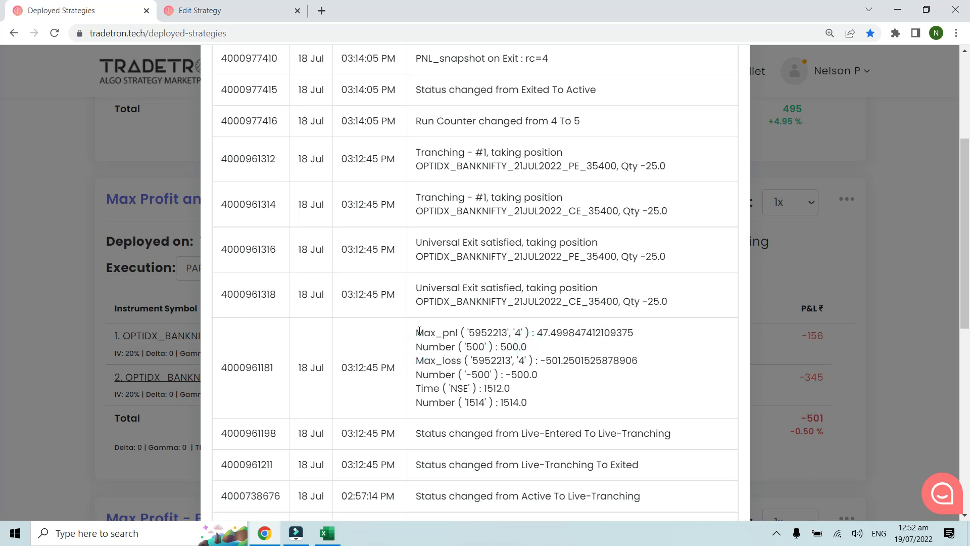
{"action": "left_click_drag", "start_coordinate": [417, 332], "coordinate": [595, 332]}
{"action": "left_click", "coordinate": [585, 329]}
{"action": "left_click_drag", "start_coordinate": [416, 360], "coordinate": [643, 358]}
{"action": "left_click", "coordinate": [642, 356]}
Step: Reopen the Universal Exit conditions in the Edit Strategy tab to compare their thresholds with the log
{"action": "left_click", "coordinate": [212, 11]}
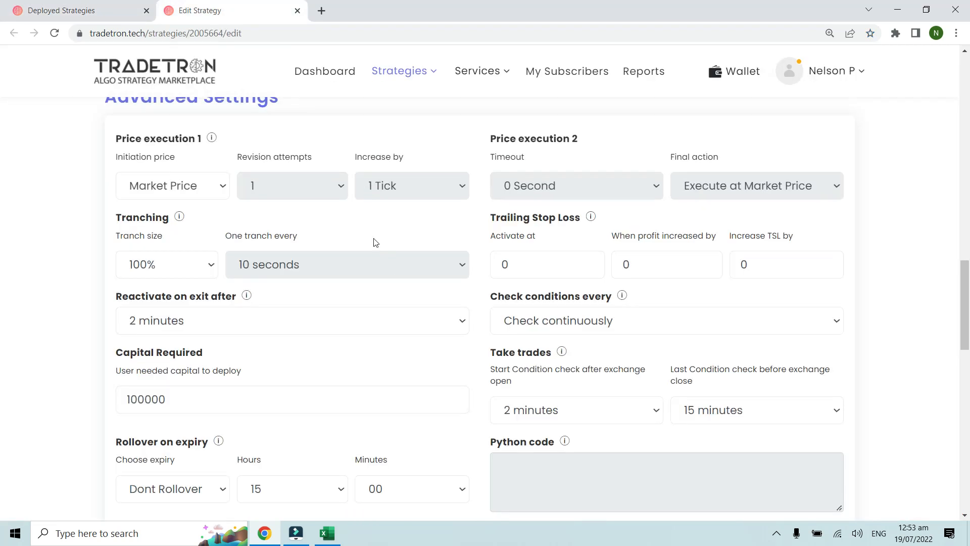
{"action": "scroll", "coordinate": [372, 241], "scroll_direction": "up", "scroll_amount": 8}
{"action": "left_click", "coordinate": [204, 341]}
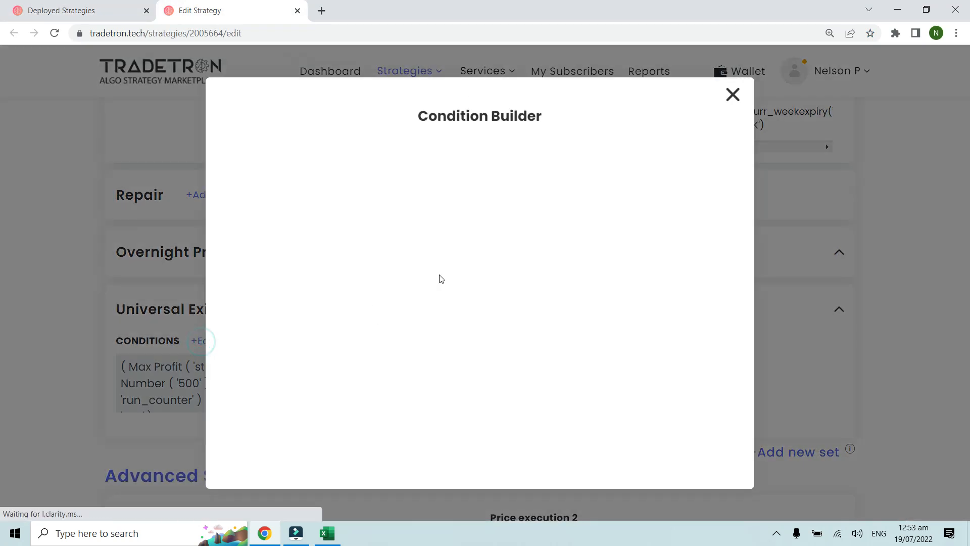
{"action": "key", "text": "ctrl+plus"}
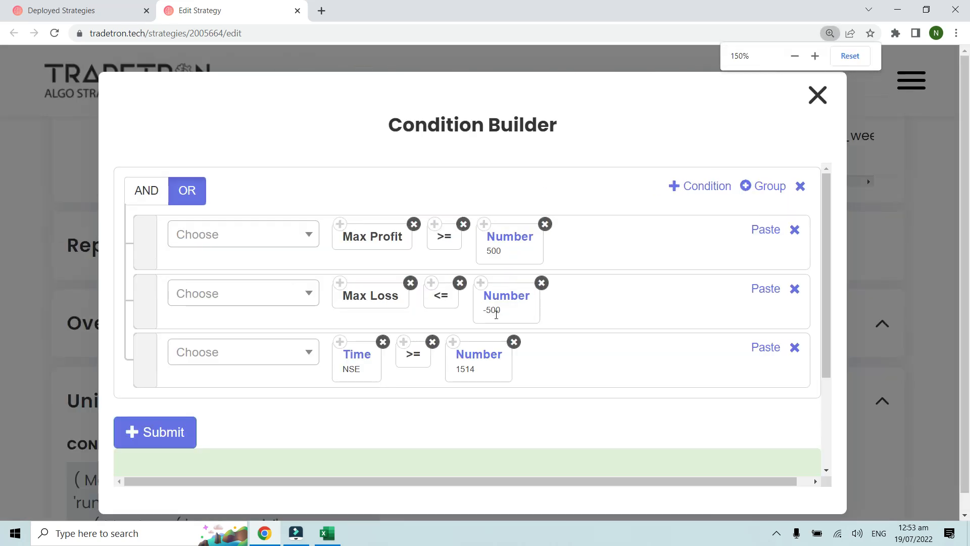
Step: Return to the notification log and read the fourth run's exit and entry records to the page's end
{"action": "key", "text": "ctrl+shift+Tab"}
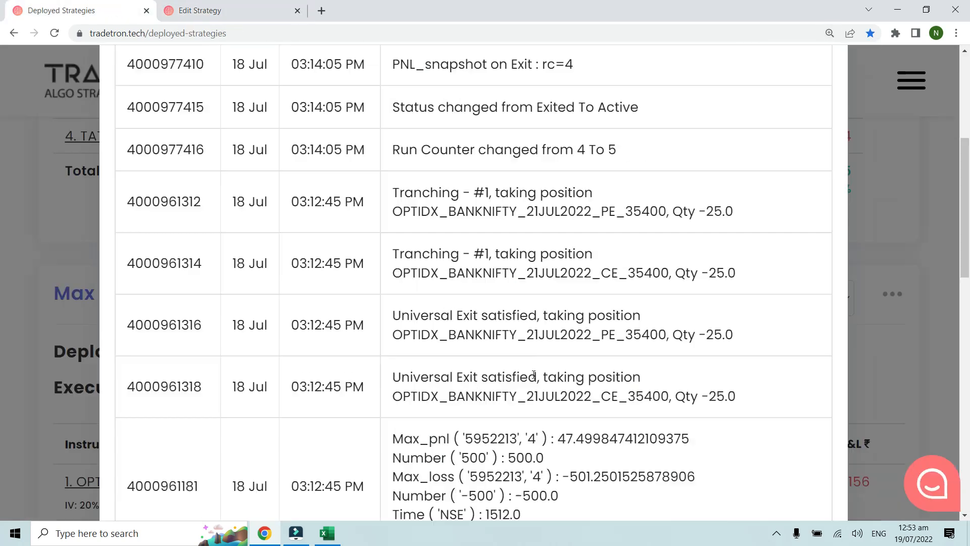
{"action": "scroll", "coordinate": [545, 377], "scroll_direction": "down", "scroll_amount": 2}
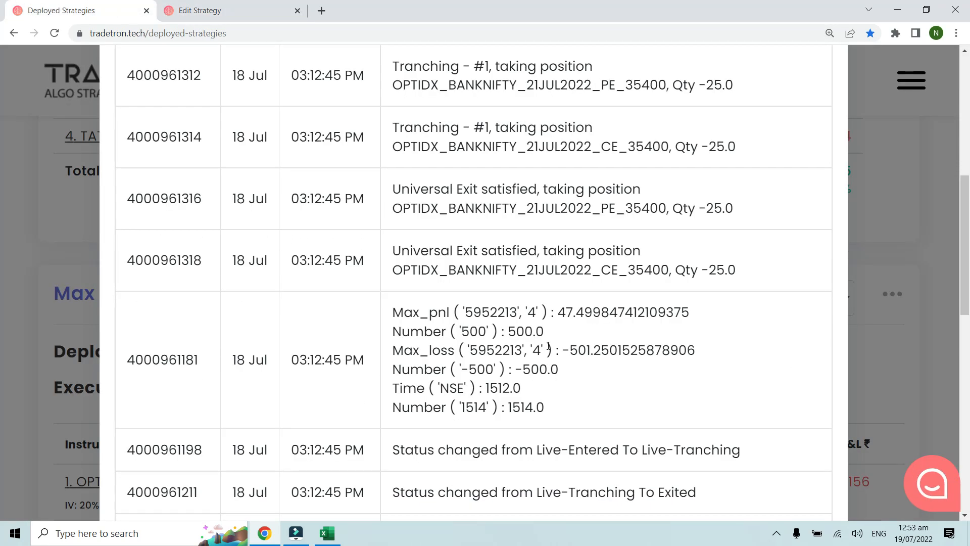
{"action": "scroll", "coordinate": [556, 288], "scroll_direction": "down", "scroll_amount": 2}
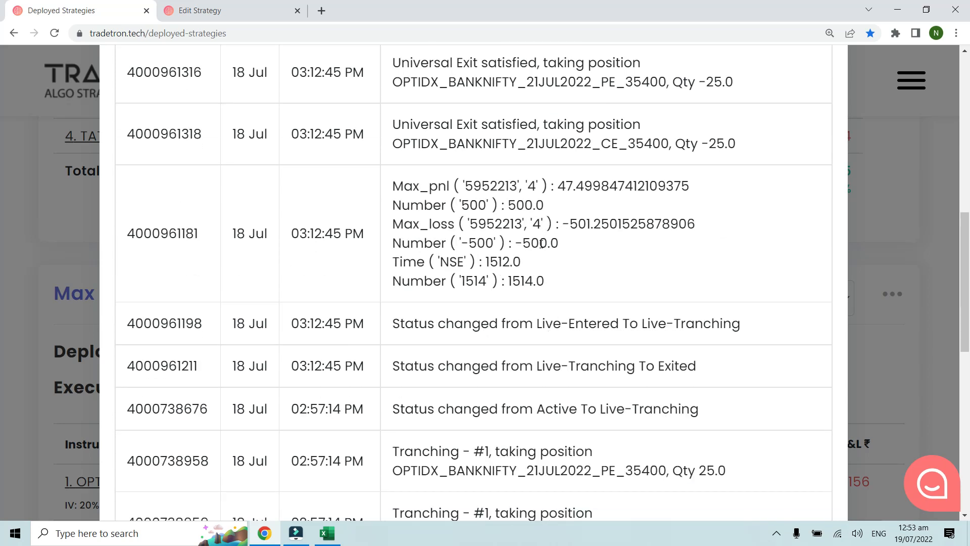
{"action": "scroll", "coordinate": [541, 244], "scroll_direction": "down", "scroll_amount": 8}
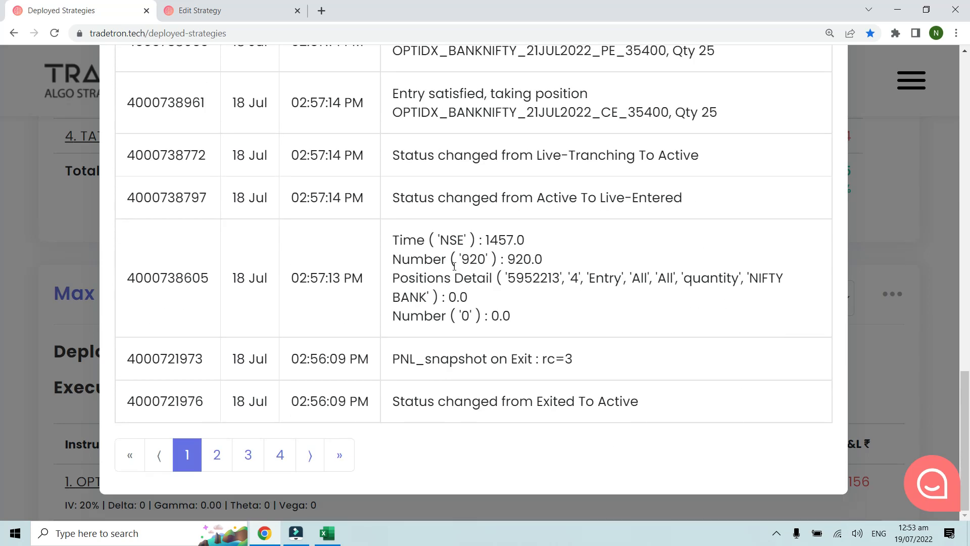
Step: Go to page 2 of the notification log and examine the third run's logged maximum profit and maximum loss at exit
{"action": "left_click", "coordinate": [217, 455]}
{"action": "scroll", "coordinate": [444, 323], "scroll_direction": "down", "scroll_amount": 6}
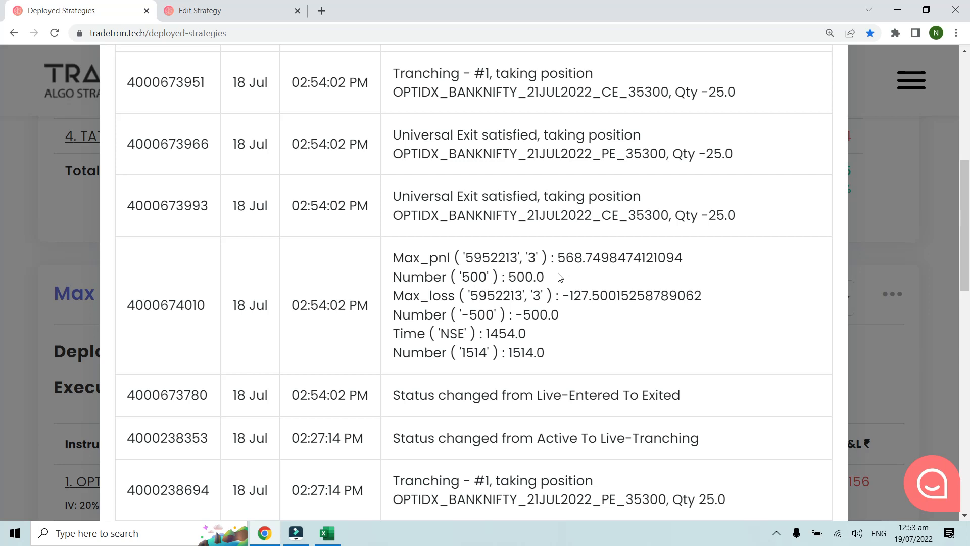
{"action": "left_click_drag", "start_coordinate": [564, 297], "coordinate": [602, 295]}
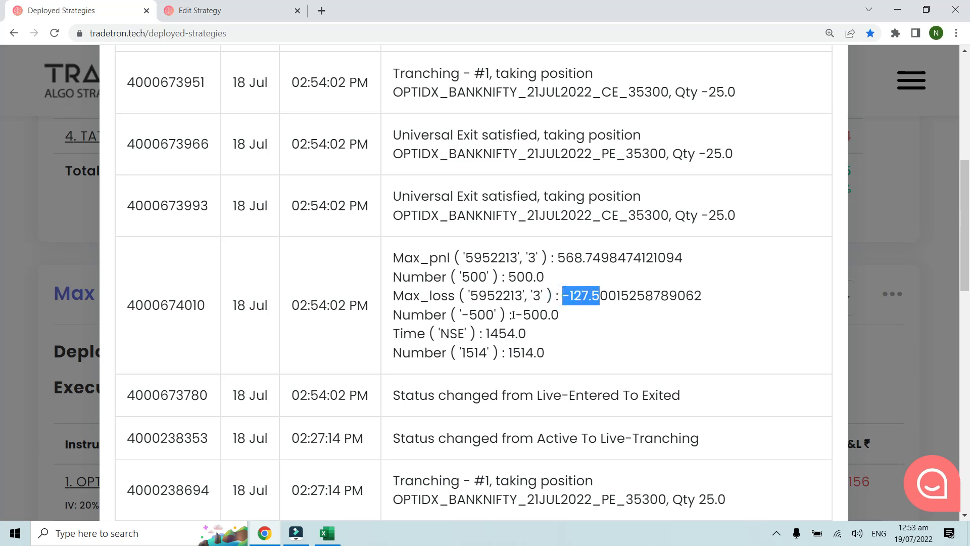
{"action": "left_click", "coordinate": [544, 273]}
{"action": "left_click_drag", "start_coordinate": [558, 258], "coordinate": [584, 256]}
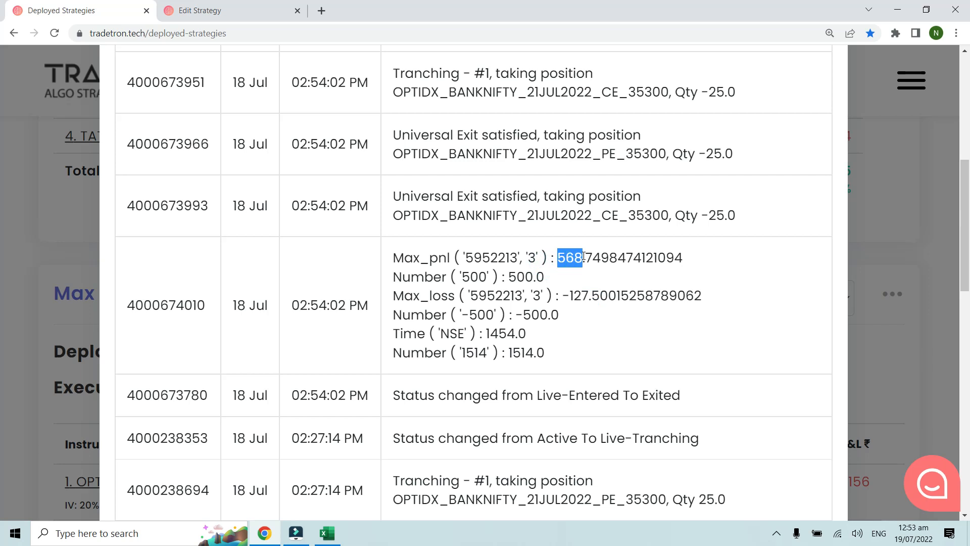
{"action": "left_click", "coordinate": [532, 281]}
{"action": "left_click_drag", "start_coordinate": [555, 257], "coordinate": [597, 251]}
{"action": "left_click", "coordinate": [597, 252]}
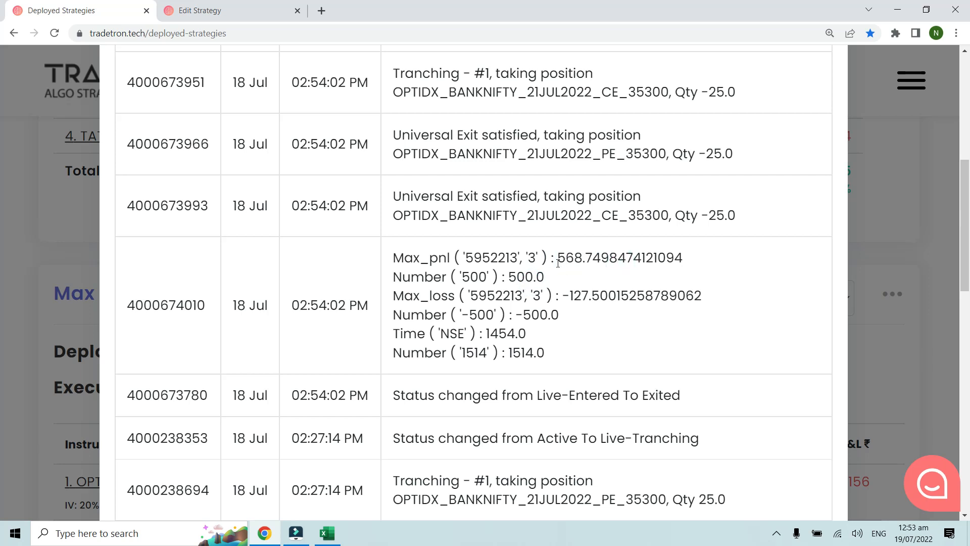
Step: Check the third run's logged maximum-profit threshold against the Universal Exit conditions in the Edit Strategy tab
{"action": "left_click_drag", "start_coordinate": [553, 279], "coordinate": [508, 277]}
{"action": "left_click", "coordinate": [517, 277]}
{"action": "double_click", "coordinate": [517, 276]}
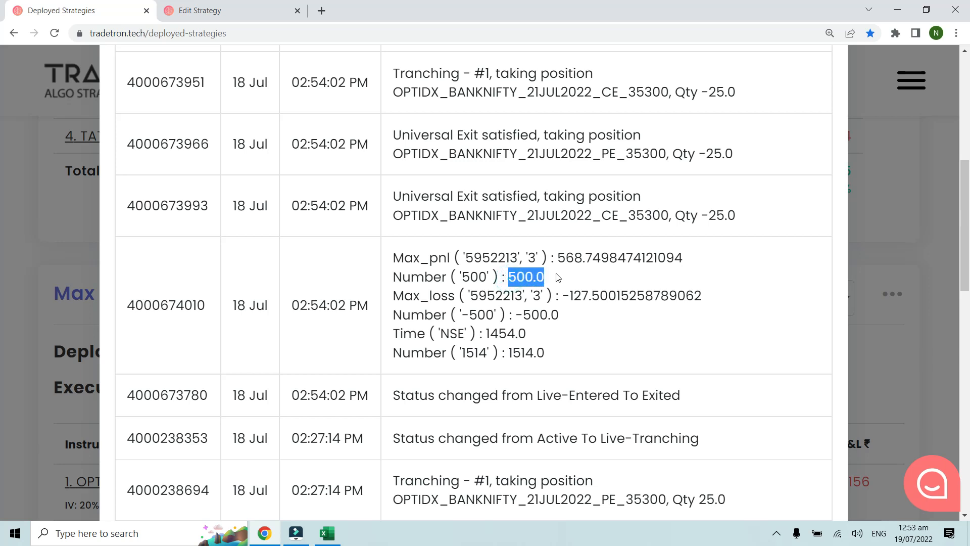
{"action": "left_click", "coordinate": [230, 6]}
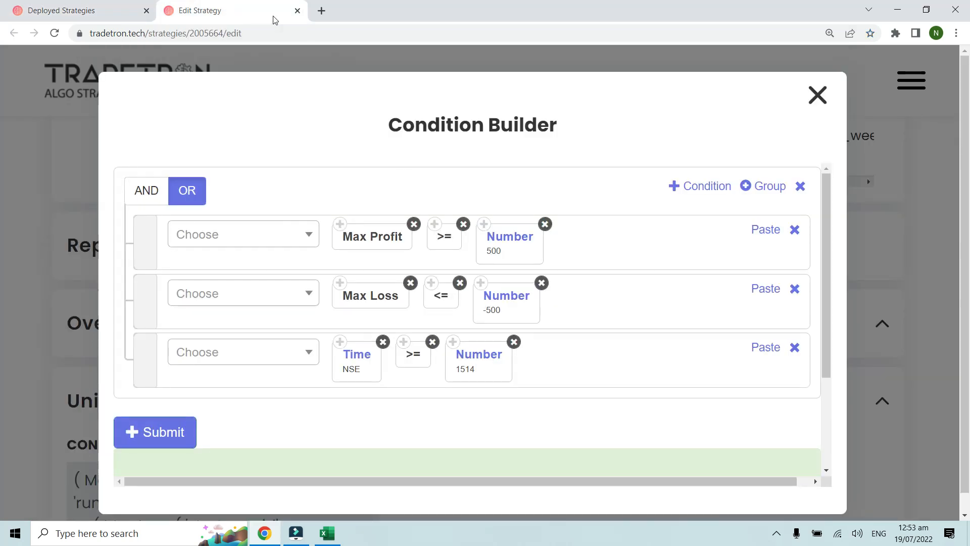
Step: Close the notification log and review the run counters of Max Profit and Max Loss - Example 1 with the page zoomed out to 125%
{"action": "left_click", "coordinate": [109, 7]}
{"action": "scroll", "coordinate": [803, 152], "scroll_direction": "up", "scroll_amount": 6}
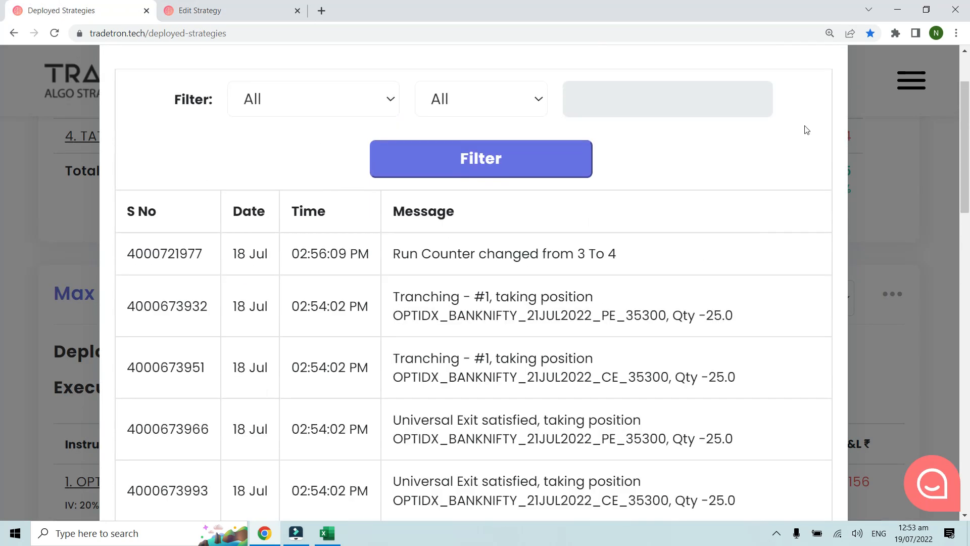
{"action": "scroll", "coordinate": [807, 130], "scroll_direction": "up", "scroll_amount": 2}
{"action": "left_click", "coordinate": [819, 95]}
{"action": "scroll", "coordinate": [661, 239], "scroll_direction": "down", "scroll_amount": 1}
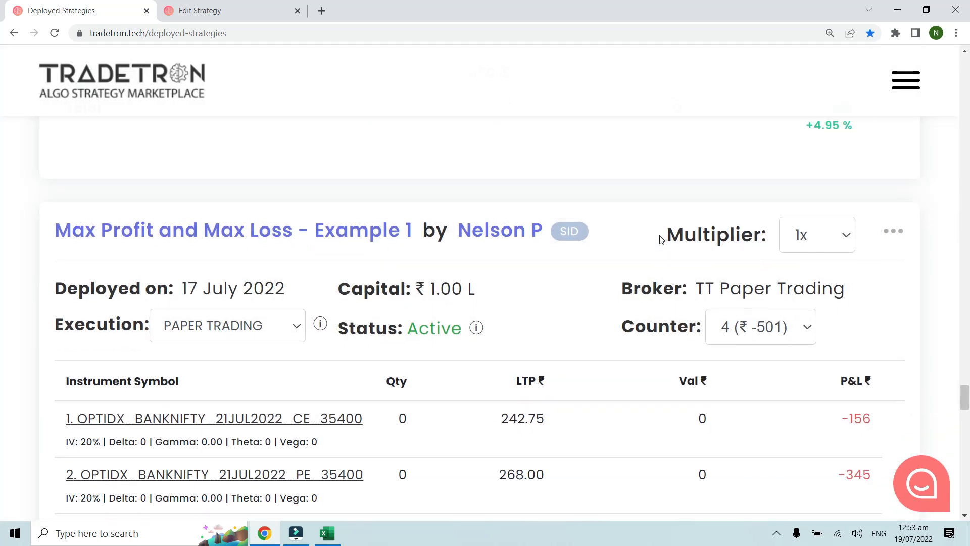
{"action": "key", "text": "ctrl+minus"}
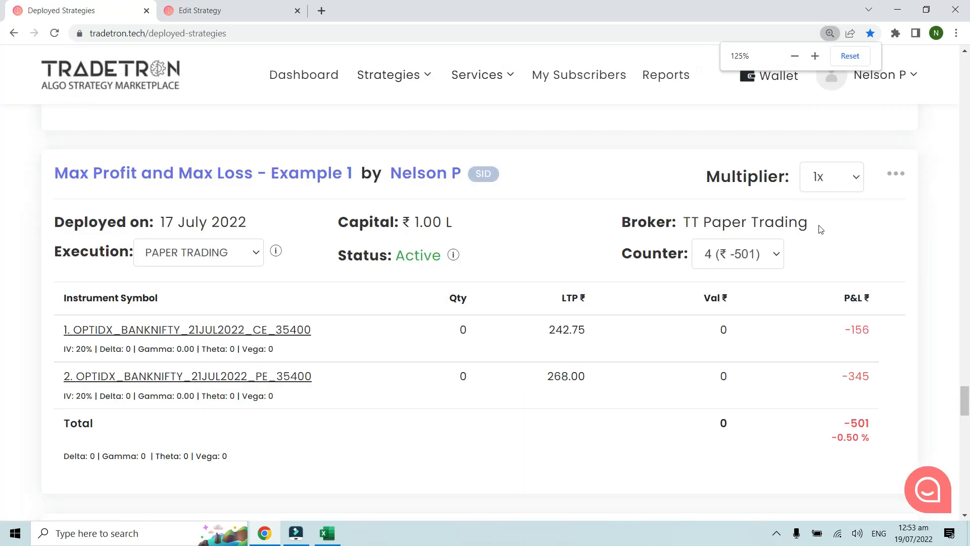
{"action": "left_click", "coordinate": [734, 260]}
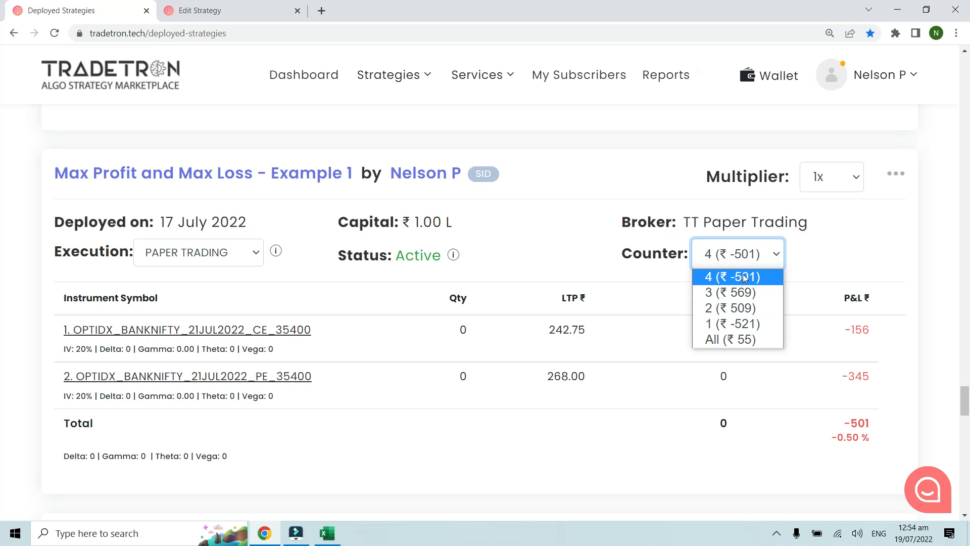
{"action": "left_click", "coordinate": [804, 271]}
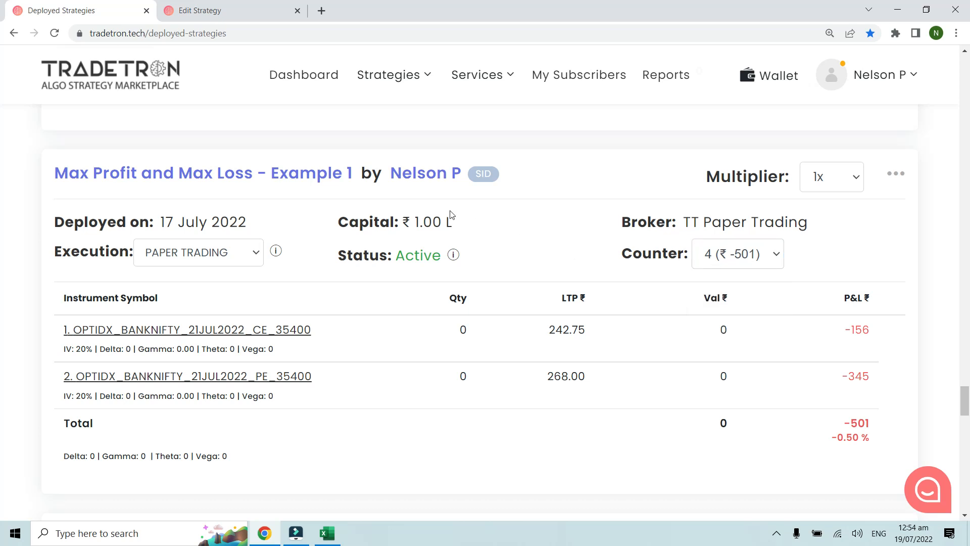
Step: Close the previous strategy's Edit Strategy tab and open Max Profit - Example 2 for editing in a new tab
{"action": "scroll", "coordinate": [523, 224], "scroll_direction": "down", "scroll_amount": 5}
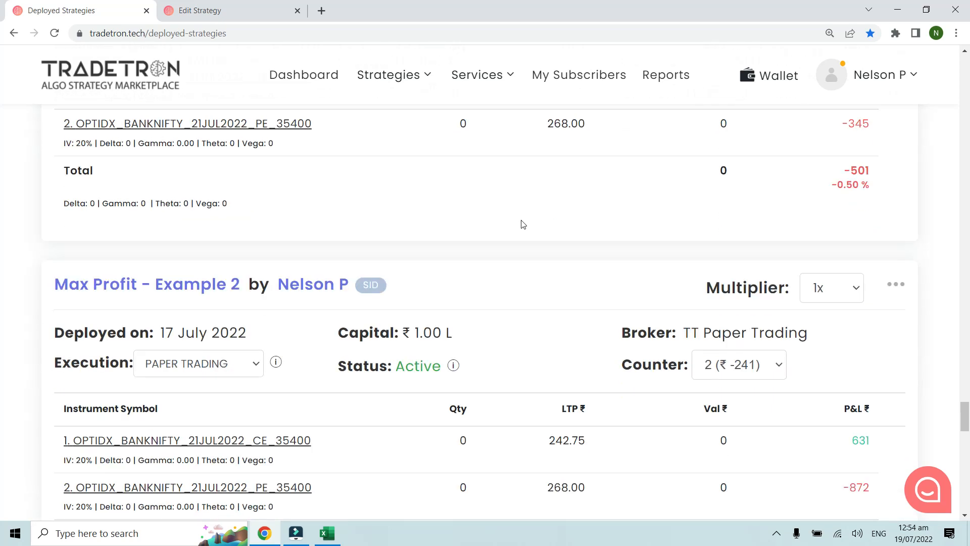
{"action": "scroll", "coordinate": [523, 224], "scroll_direction": "down", "scroll_amount": 3}
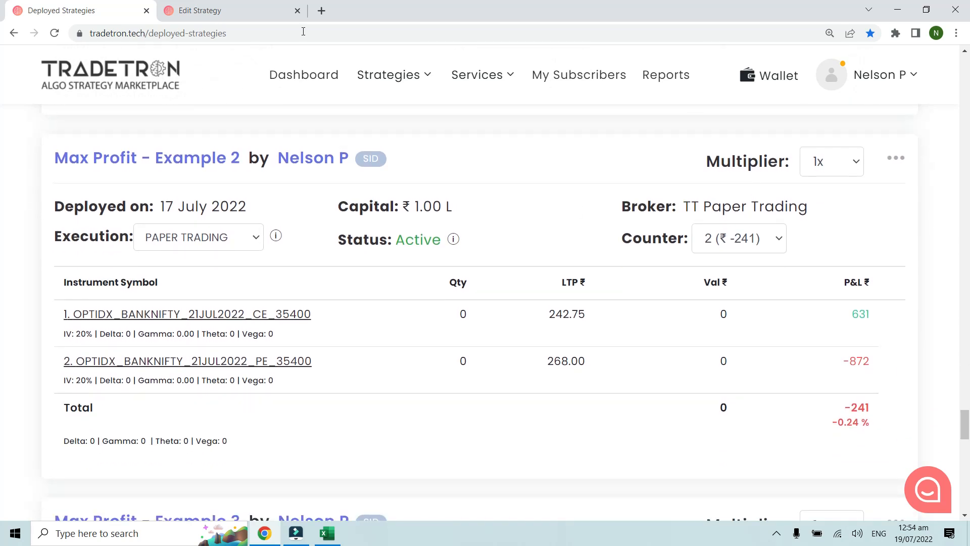
{"action": "left_click", "coordinate": [298, 13]}
{"action": "left_click", "coordinate": [298, 11]}
{"action": "left_click", "coordinate": [889, 159]}
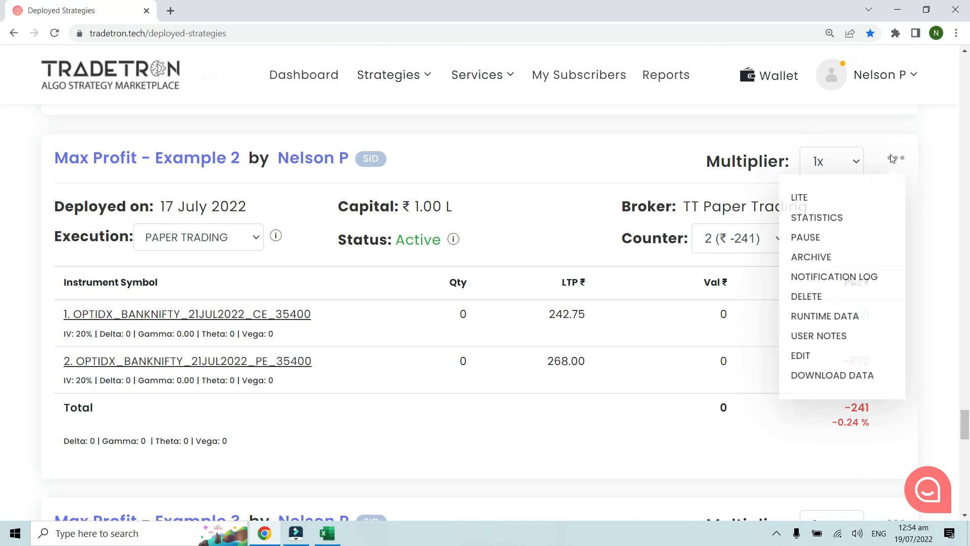
{"action": "right_click", "coordinate": [801, 359]}
{"action": "left_click", "coordinate": [828, 367]}
{"action": "left_click", "coordinate": [264, 7]}
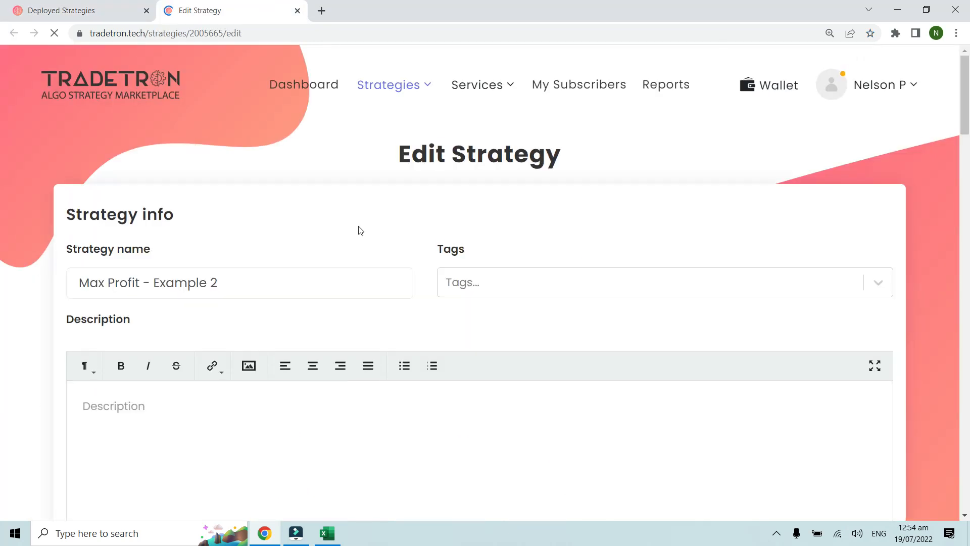
Step: Review the Entry conditions of Set 1 and the details of its CE and PE buy positions, closing each without changes
{"action": "scroll", "coordinate": [358, 230], "scroll_direction": "down", "scroll_amount": 10}
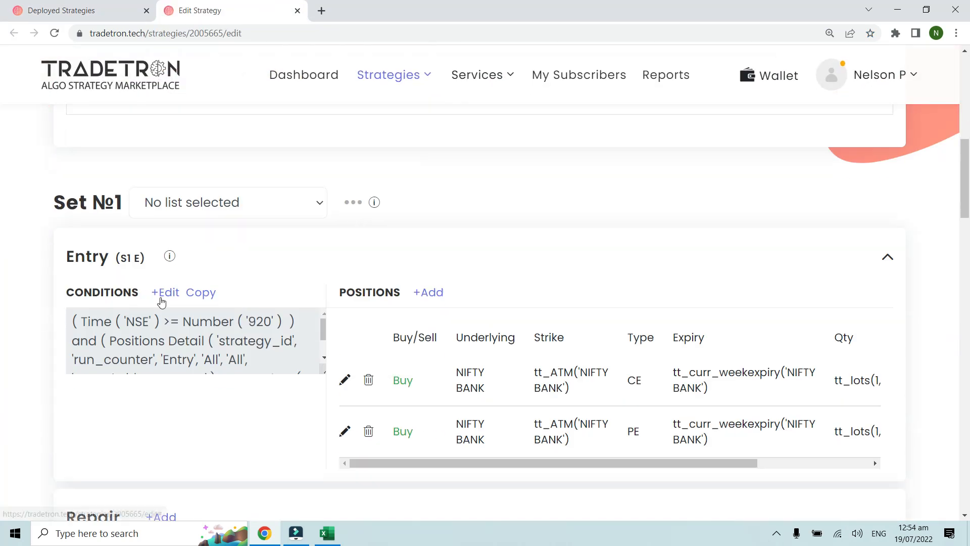
{"action": "left_click", "coordinate": [161, 293]}
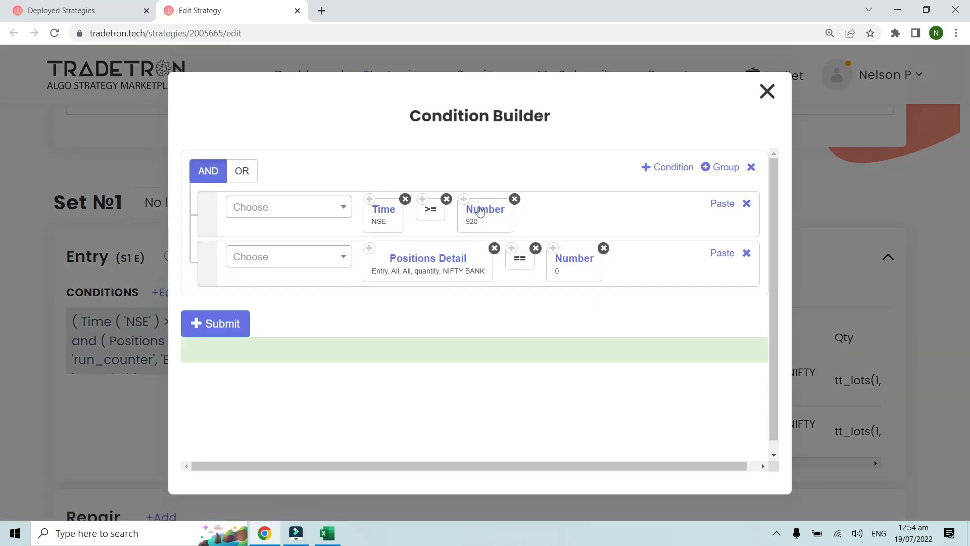
{"action": "left_click", "coordinate": [768, 92]}
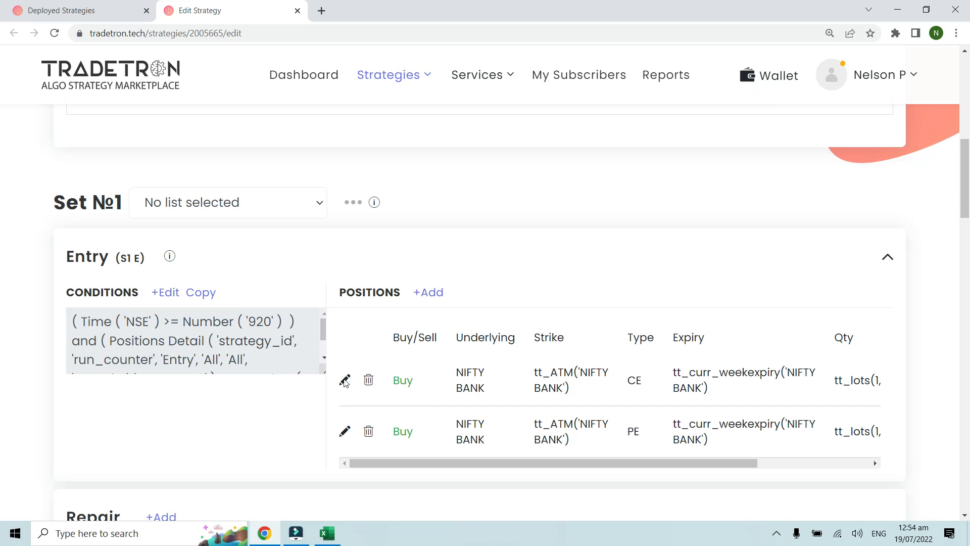
{"action": "left_click", "coordinate": [345, 380]}
{"action": "left_click", "coordinate": [766, 87]}
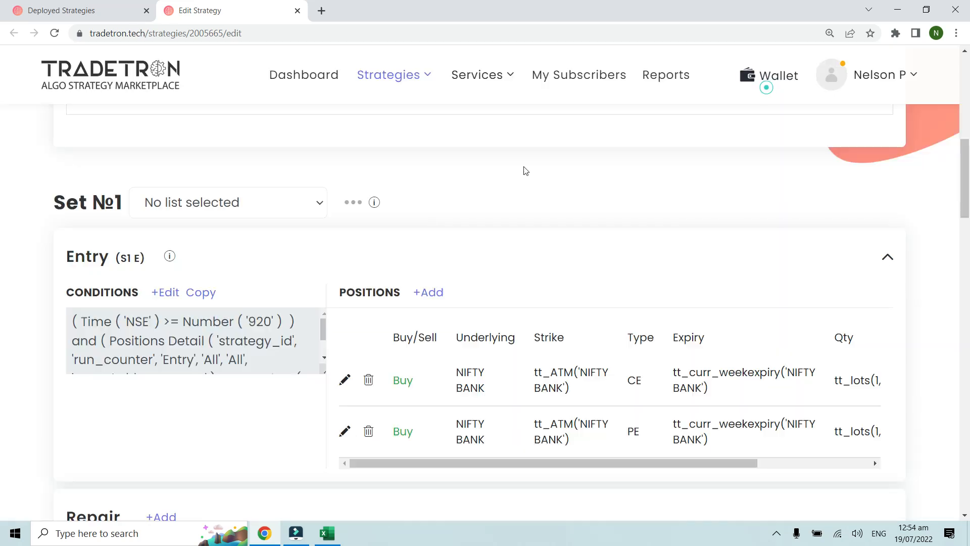
{"action": "left_click", "coordinate": [345, 431]}
{"action": "left_click", "coordinate": [760, 90]}
Step: Open the Universal Exit conditions and examine the time condition and the nested Max Profit and PNL group
{"action": "scroll", "coordinate": [281, 373], "scroll_direction": "down", "scroll_amount": 1}
{"action": "scroll", "coordinate": [282, 393], "scroll_direction": "down", "scroll_amount": 6}
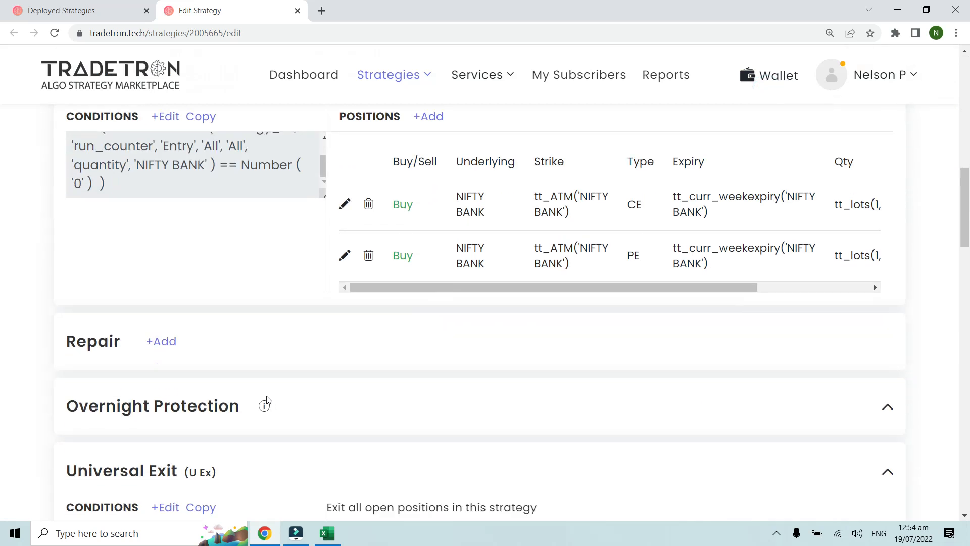
{"action": "left_click", "coordinate": [163, 367]}
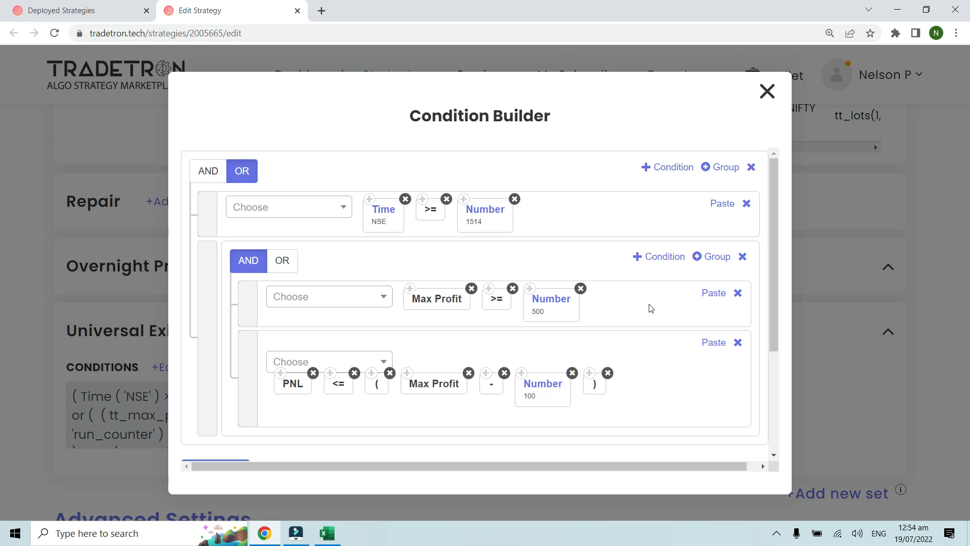
{"action": "scroll", "coordinate": [648, 306], "scroll_direction": "down", "scroll_amount": 1}
{"action": "scroll", "coordinate": [648, 306], "scroll_direction": "up", "scroll_amount": 1}
{"action": "scroll", "coordinate": [314, 258], "scroll_direction": "down", "scroll_amount": 1}
{"action": "scroll", "coordinate": [408, 295], "scroll_direction": "up", "scroll_amount": 1}
{"action": "scroll", "coordinate": [433, 339], "scroll_direction": "down", "scroll_amount": 1}
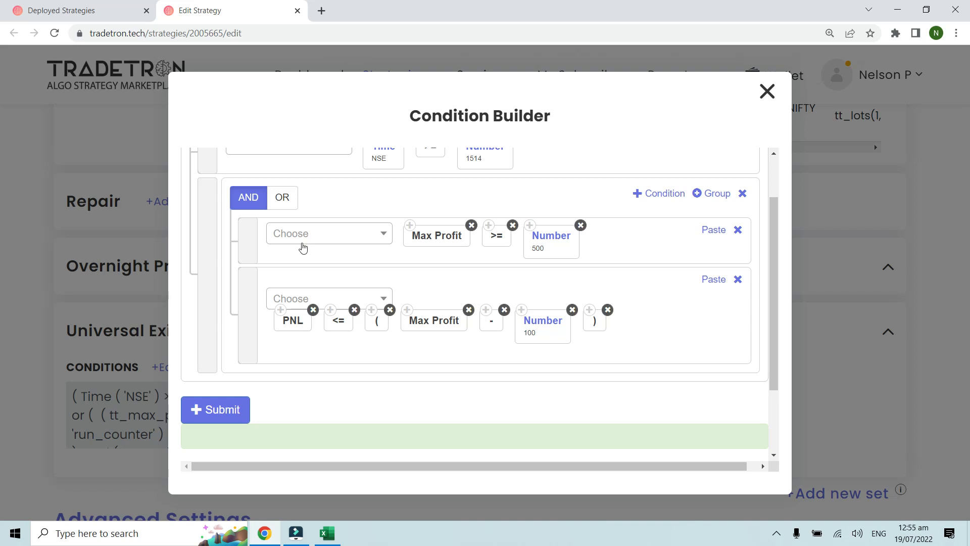
{"action": "scroll", "coordinate": [284, 217], "scroll_direction": "up", "scroll_amount": 1}
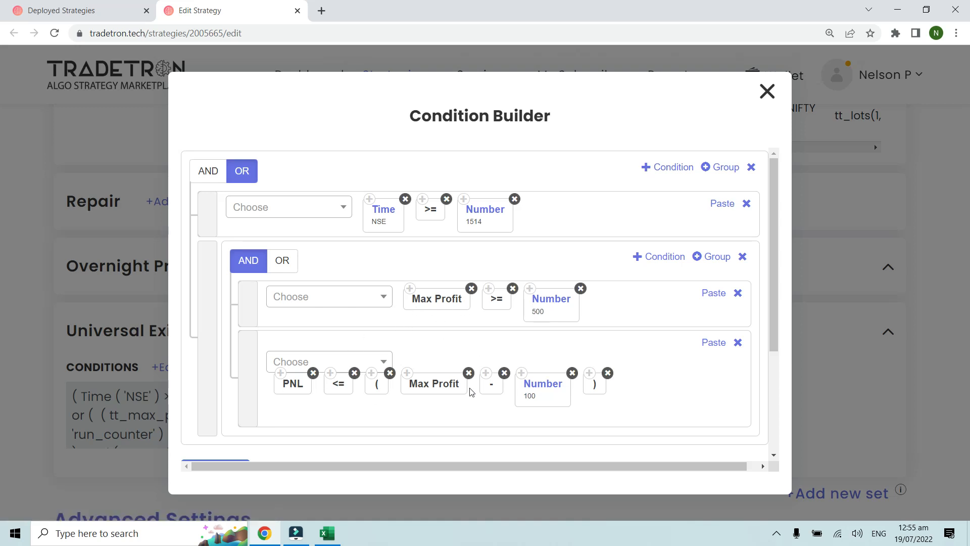
{"action": "scroll", "coordinate": [477, 351], "scroll_direction": "down", "scroll_amount": 2}
{"action": "scroll", "coordinate": [460, 323], "scroll_direction": "up", "scroll_amount": 2}
{"action": "scroll", "coordinate": [253, 303], "scroll_direction": "down", "scroll_amount": 2}
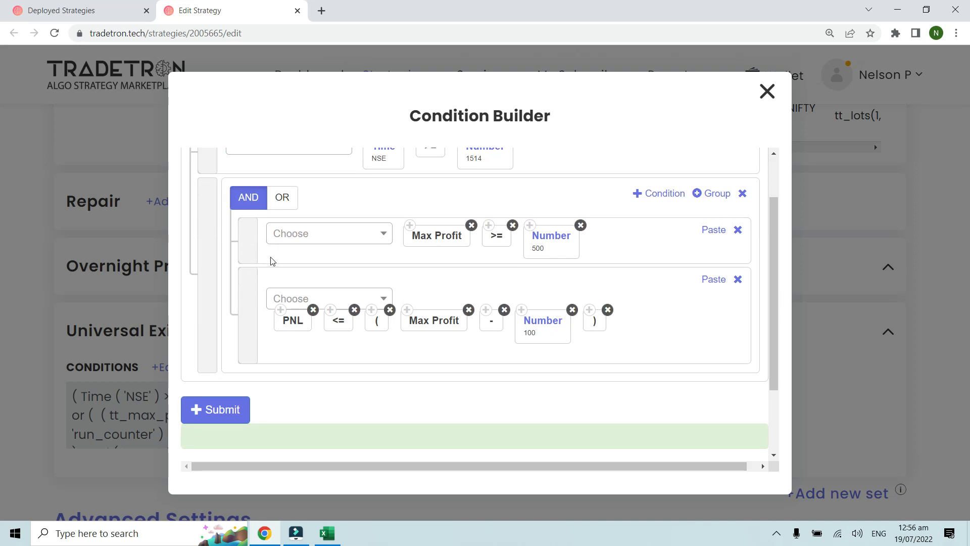
{"action": "scroll", "coordinate": [272, 255], "scroll_direction": "up", "scroll_amount": 1}
{"action": "scroll", "coordinate": [271, 253], "scroll_direction": "down", "scroll_amount": 1}
Step: Open the notification log of Max Profit - Example 2 and compare the second run's exit time with the Universal Exit time condition
{"action": "left_click", "coordinate": [88, 7]}
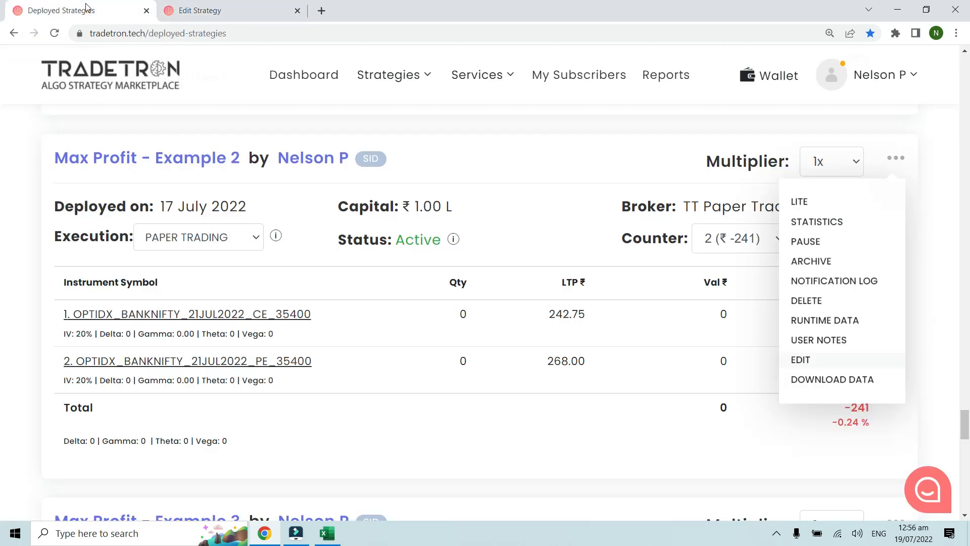
{"action": "left_click", "coordinate": [818, 279]}
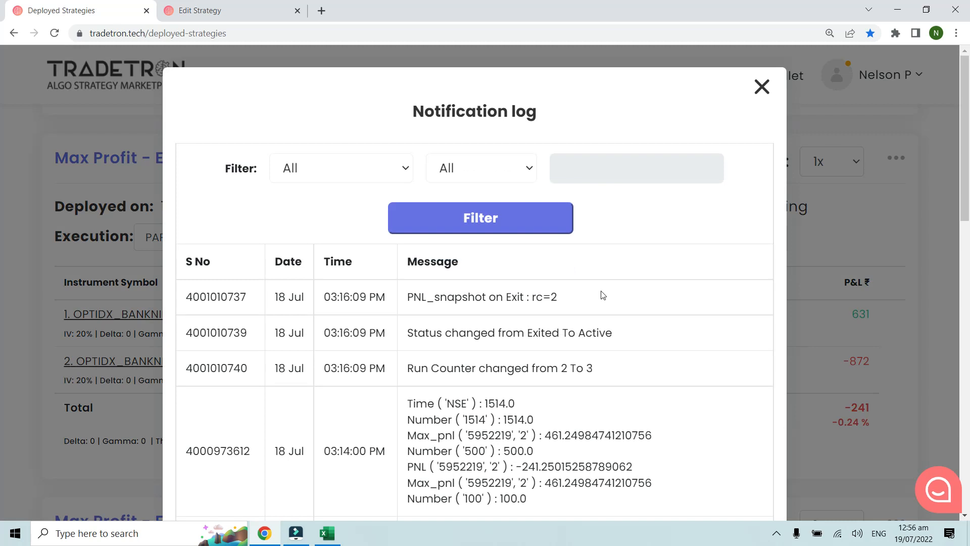
{"action": "scroll", "coordinate": [602, 295], "scroll_direction": "down", "scroll_amount": 3}
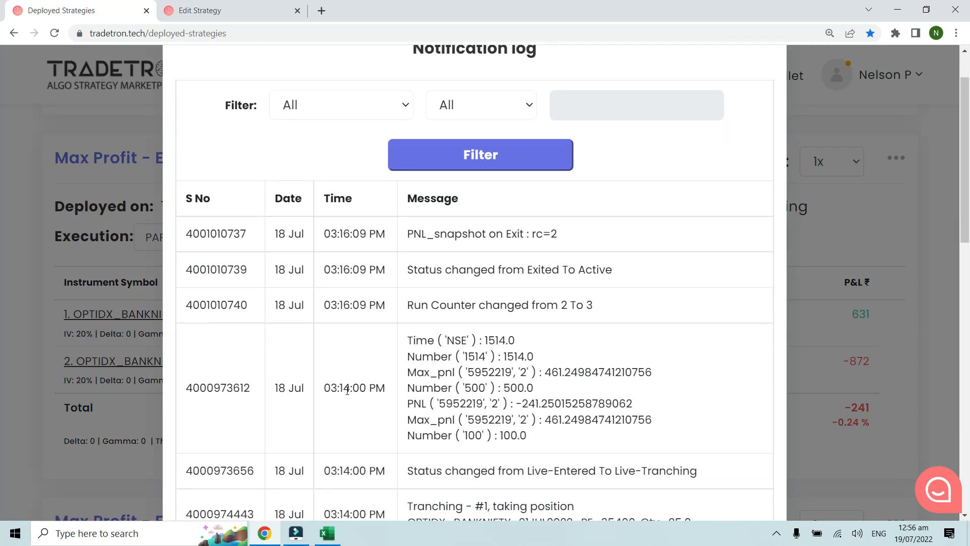
{"action": "left_click_drag", "start_coordinate": [324, 387], "coordinate": [375, 387]}
{"action": "left_click", "coordinate": [252, 4]}
{"action": "scroll", "coordinate": [473, 238], "scroll_direction": "up", "scroll_amount": 3}
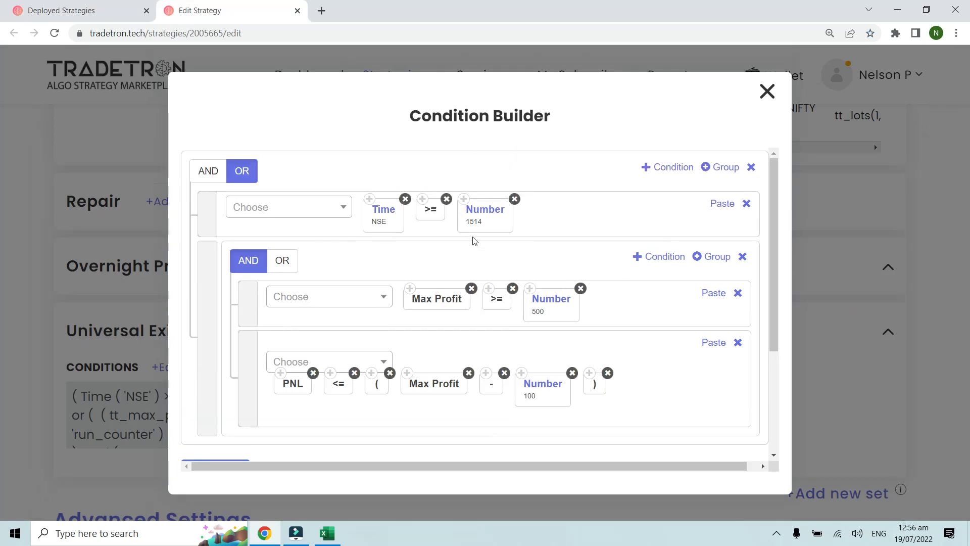
{"action": "left_click", "coordinate": [84, 7]}
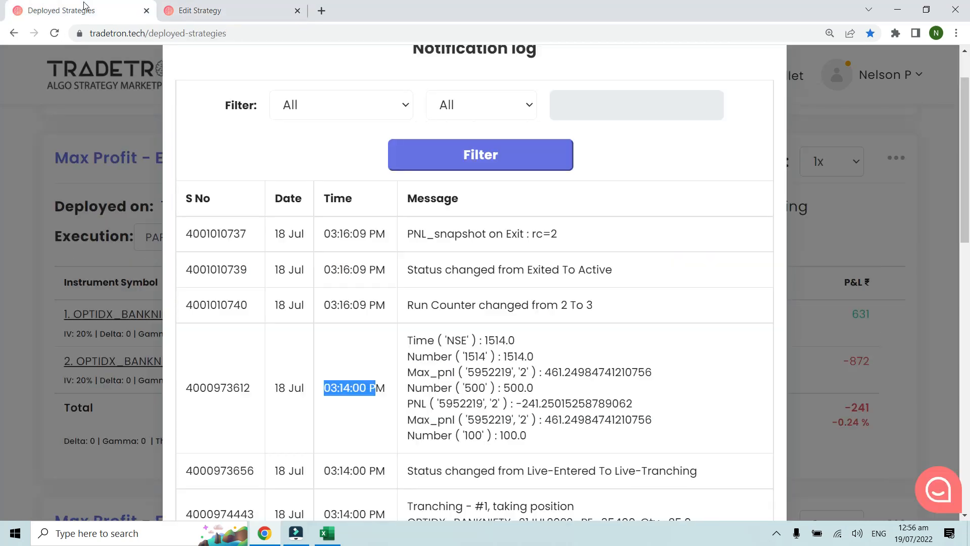
Step: Read the second run's entry records, go to the log's next page and find the first run's exit condition record
{"action": "scroll", "coordinate": [360, 277], "scroll_direction": "down", "scroll_amount": 15}
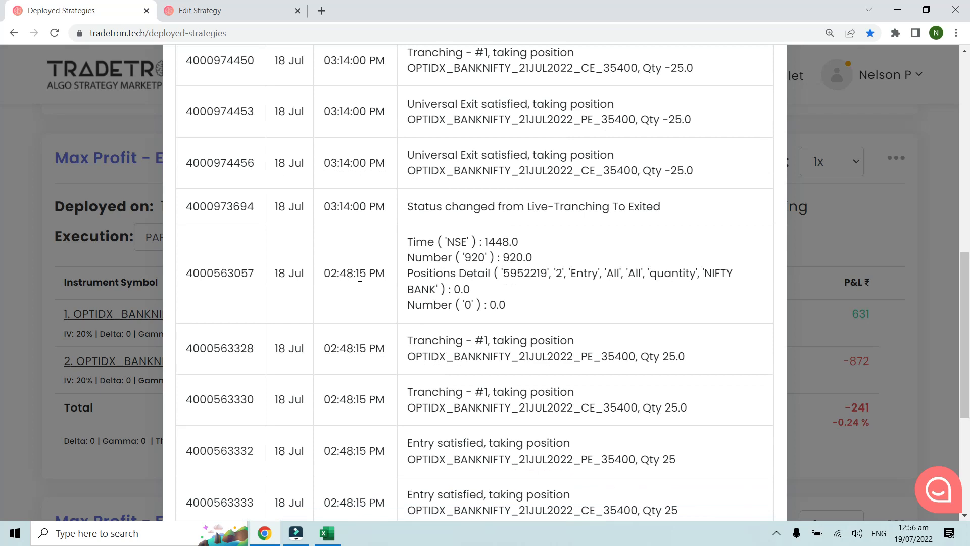
{"action": "left_click", "coordinate": [260, 480]}
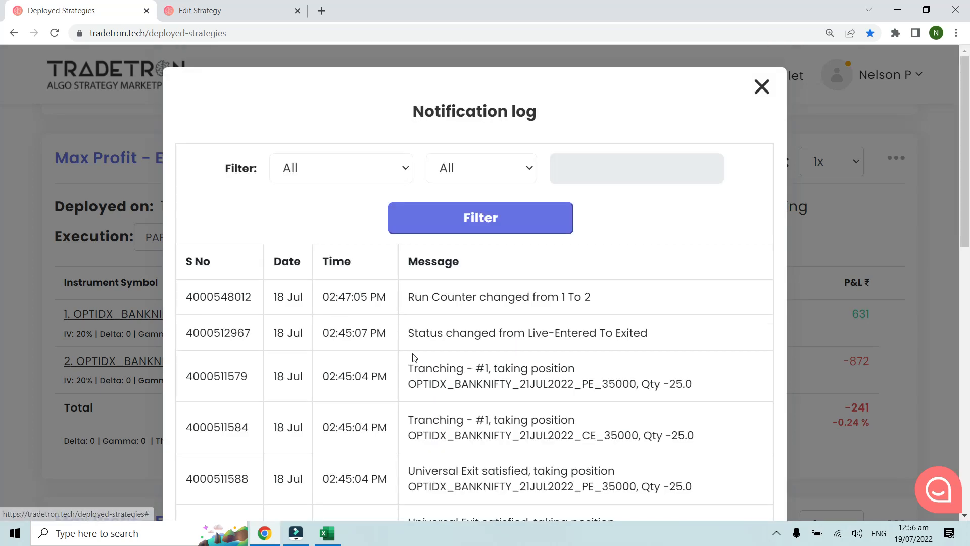
{"action": "scroll", "coordinate": [419, 356], "scroll_direction": "down", "scroll_amount": 4}
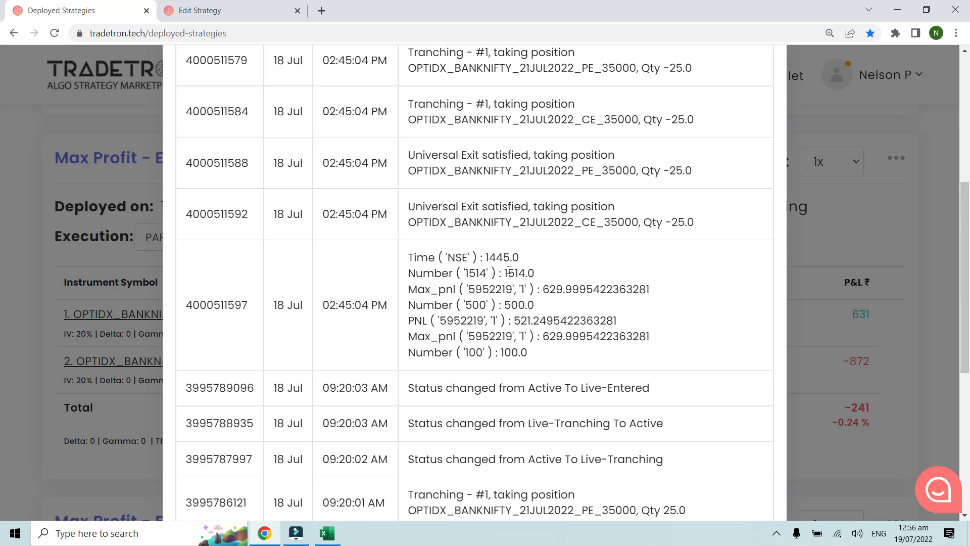
Step: Compare the maximum profit logged for the first run's exit with its 500 threshold
{"action": "left_click_drag", "start_coordinate": [409, 290], "coordinate": [658, 290]}
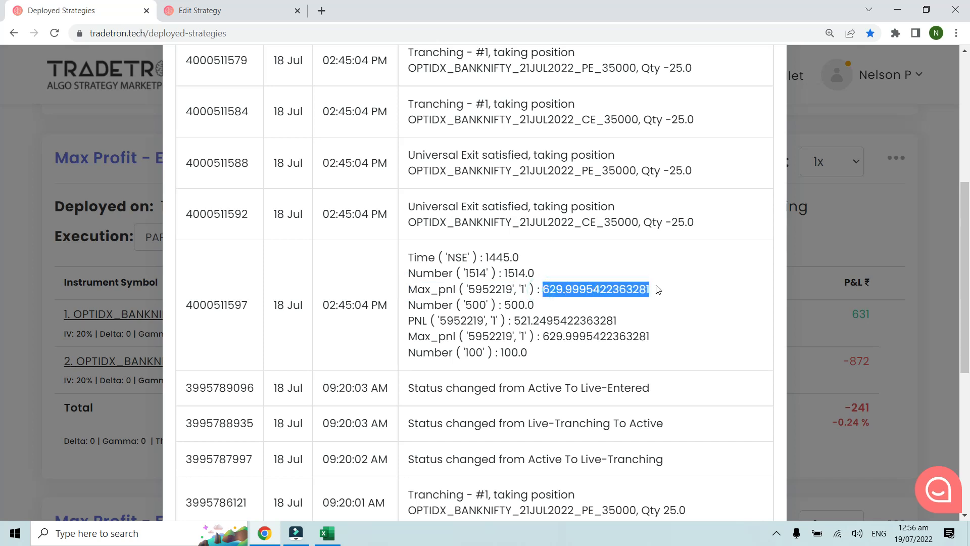
{"action": "left_click", "coordinate": [426, 308]}
{"action": "left_click_drag", "start_coordinate": [407, 305], "coordinate": [539, 303]}
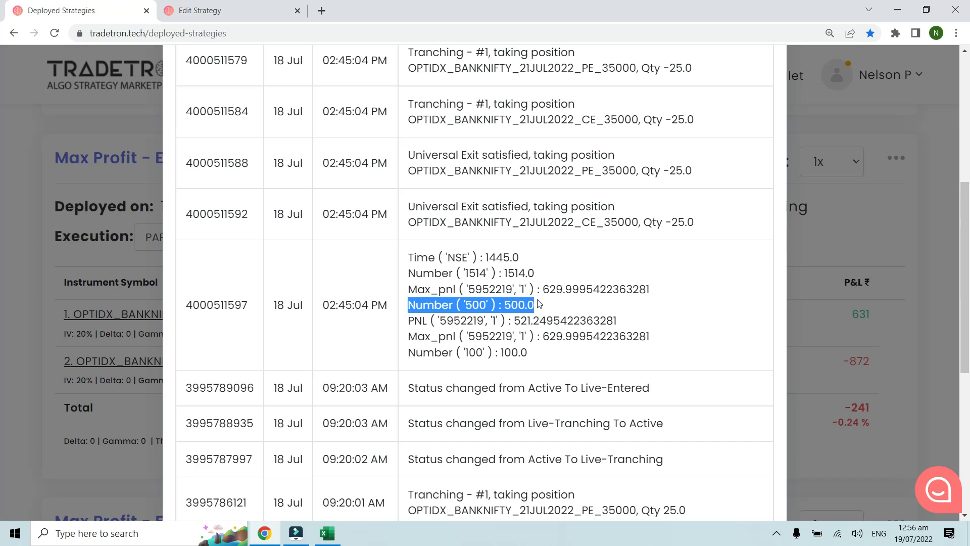
{"action": "left_click", "coordinate": [540, 303]}
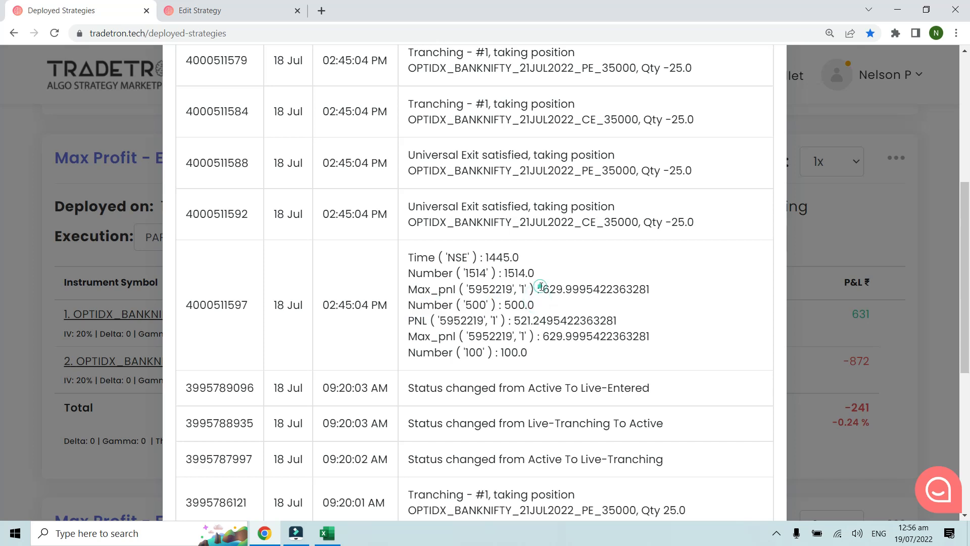
{"action": "left_click_drag", "start_coordinate": [542, 288], "coordinate": [652, 293]}
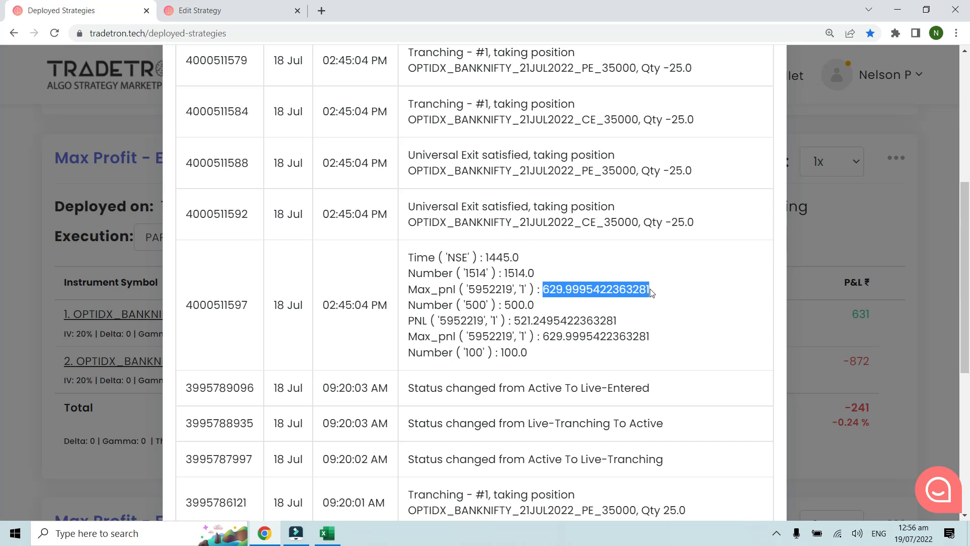
{"action": "left_click", "coordinate": [553, 294]}
Step: Compare the PNL logged for the first run's exit with that run's maximum profit
{"action": "left_click_drag", "start_coordinate": [408, 320], "coordinate": [510, 320]}
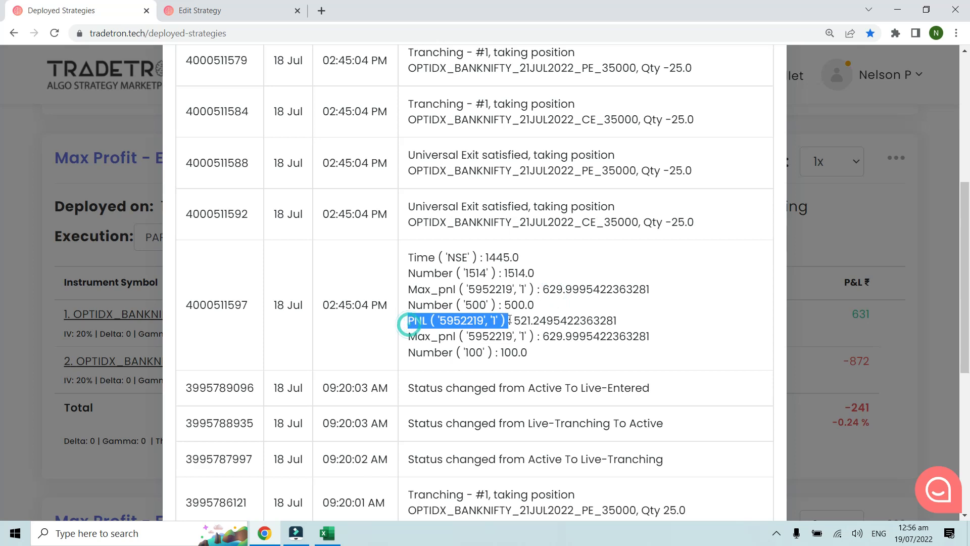
{"action": "left_click_drag", "start_coordinate": [544, 291], "coordinate": [652, 289]}
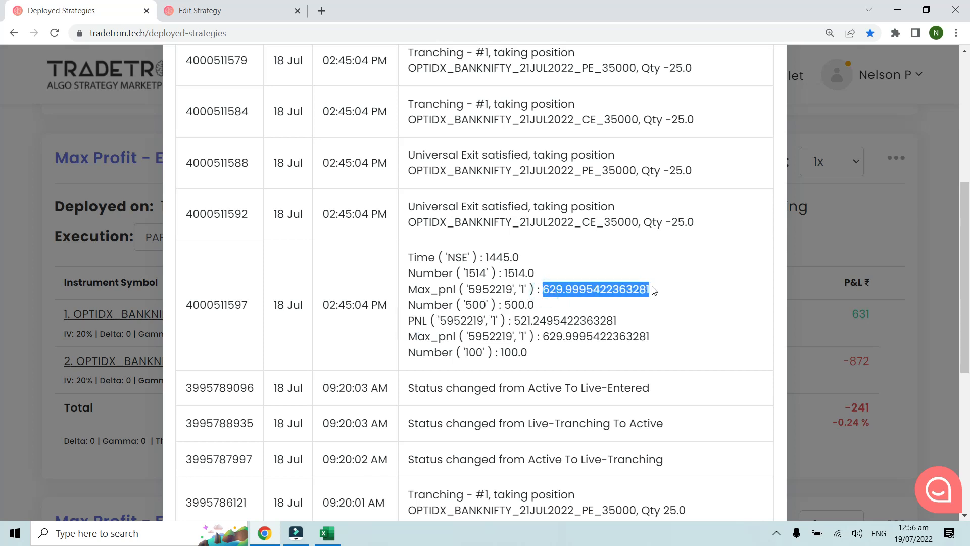
{"action": "left_click", "coordinate": [593, 307]}
{"action": "mouse_move", "coordinate": [516, 321]}
{"action": "left_mouse_down"}
{"action": "mouse_move", "coordinate": [584, 315]}
{"action": "mouse_move", "coordinate": [521, 320]}
{"action": "left_mouse_up"}
{"action": "left_click", "coordinate": [548, 291]}
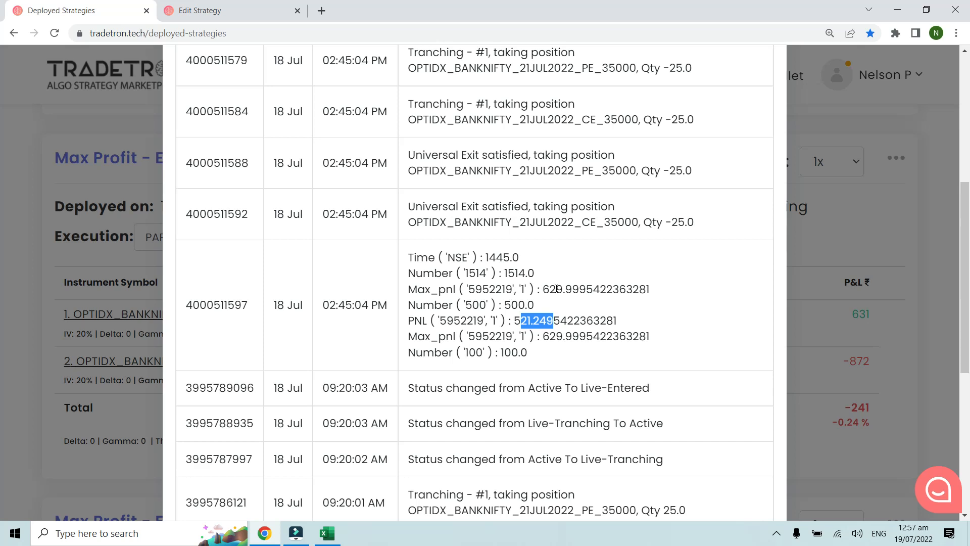
Step: Recheck the PNL logged at the first run's exit and look through that run's earlier entry records
{"action": "left_click", "coordinate": [555, 324]}
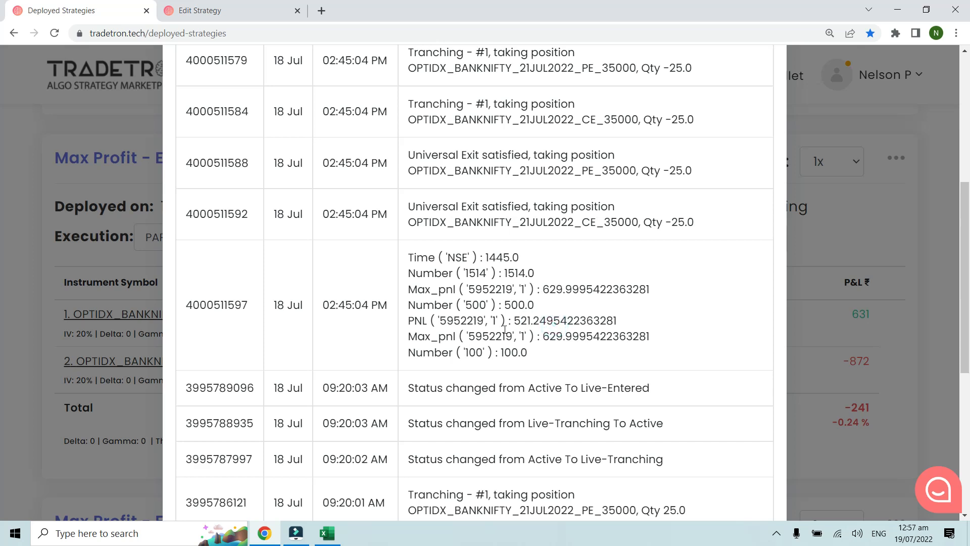
{"action": "left_click_drag", "start_coordinate": [515, 321], "coordinate": [550, 321]}
{"action": "left_click", "coordinate": [582, 318]}
{"action": "scroll", "coordinate": [479, 302], "scroll_direction": "down", "scroll_amount": 1}
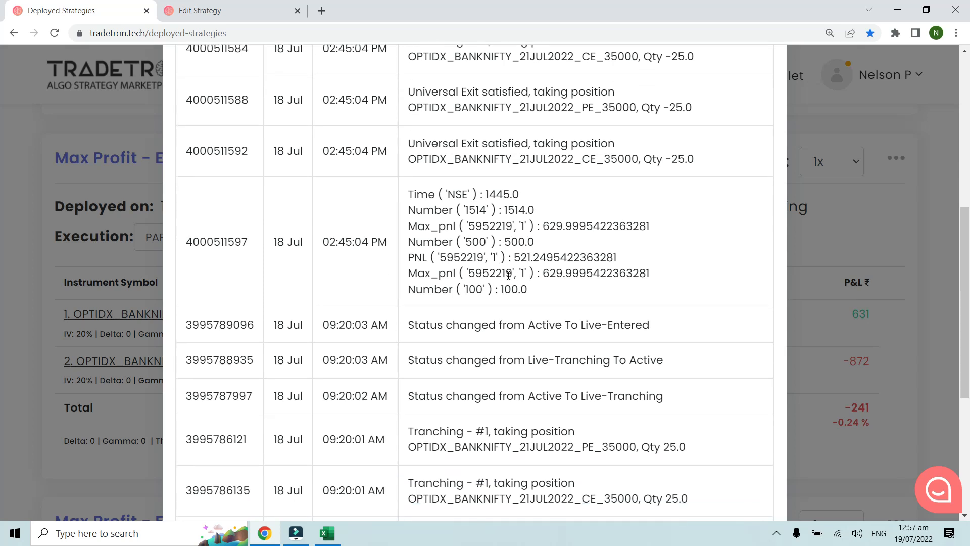
{"action": "scroll", "coordinate": [508, 274], "scroll_direction": "down", "scroll_amount": 1}
{"action": "scroll", "coordinate": [509, 276], "scroll_direction": "up", "scroll_amount": 7}
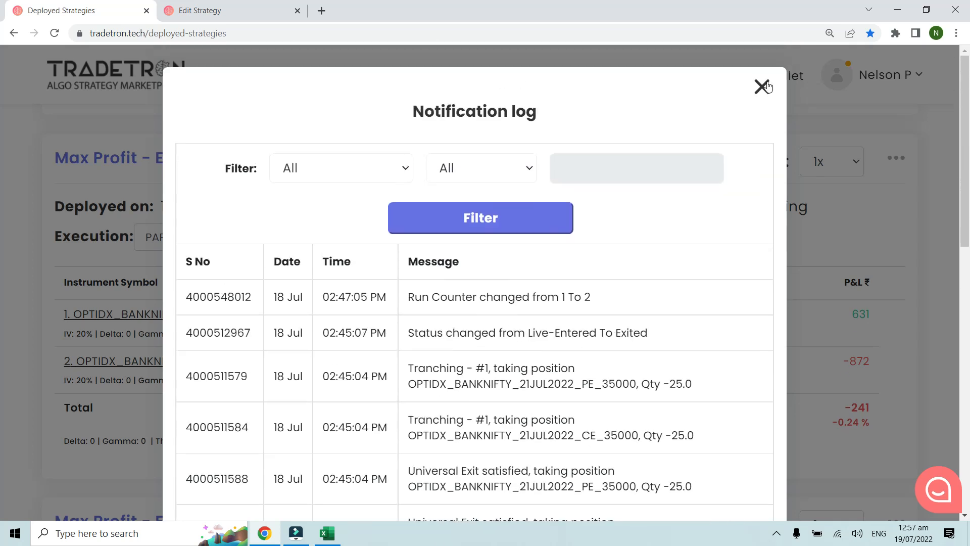
Step: Close the notification log and the strategy editor of Max Profit - Example 2
{"action": "left_click", "coordinate": [767, 87]}
{"action": "left_click", "coordinate": [273, 8]}
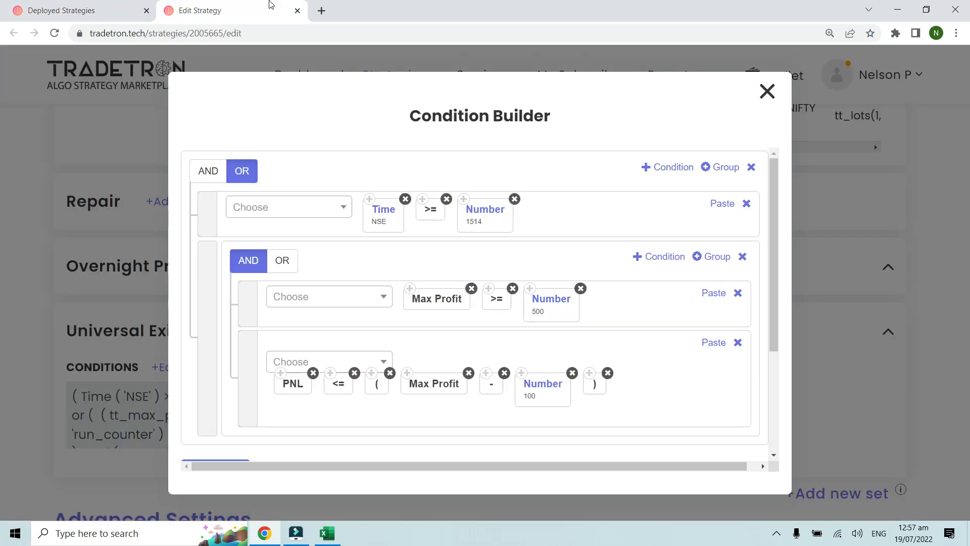
{"action": "left_click", "coordinate": [297, 11]}
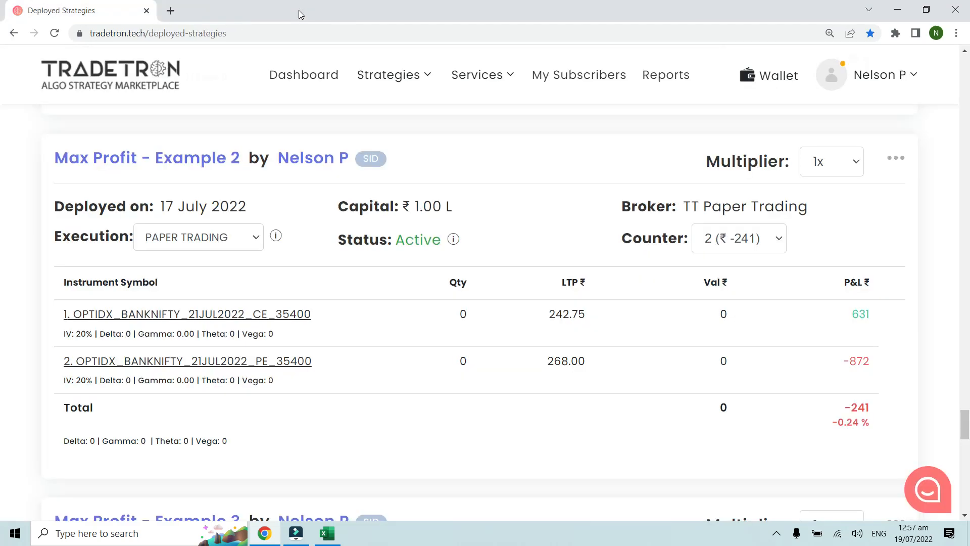
Step: Find Max Profit - Example 3 among the deployed strategies and open it for editing in a new browser tab
{"action": "scroll", "coordinate": [583, 225], "scroll_direction": "down", "scroll_amount": 1}
{"action": "scroll", "coordinate": [583, 225], "scroll_direction": "down", "scroll_amount": 7}
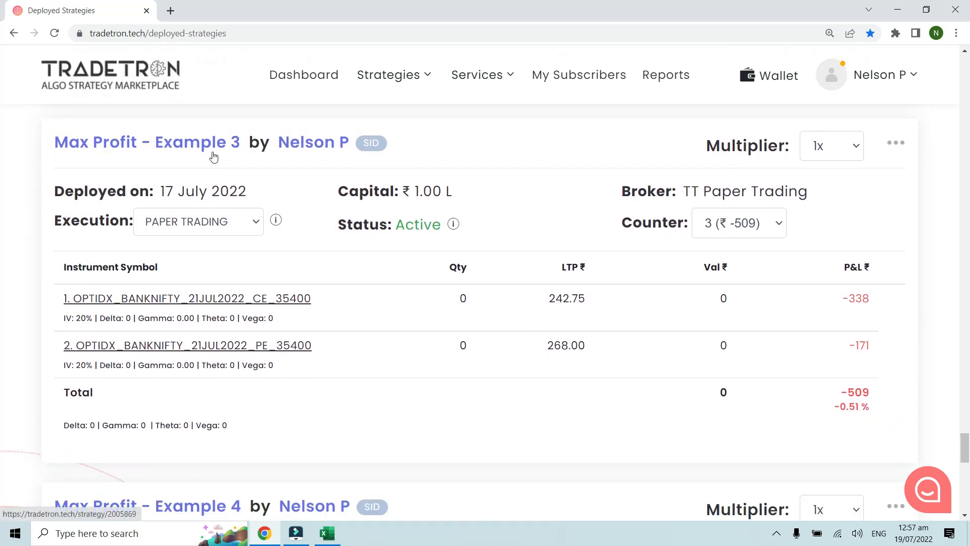
{"action": "left_click", "coordinate": [564, 151]}
{"action": "left_click", "coordinate": [896, 144]}
{"action": "right_click", "coordinate": [802, 349]}
{"action": "left_click", "coordinate": [824, 358]}
{"action": "left_click", "coordinate": [222, 16]}
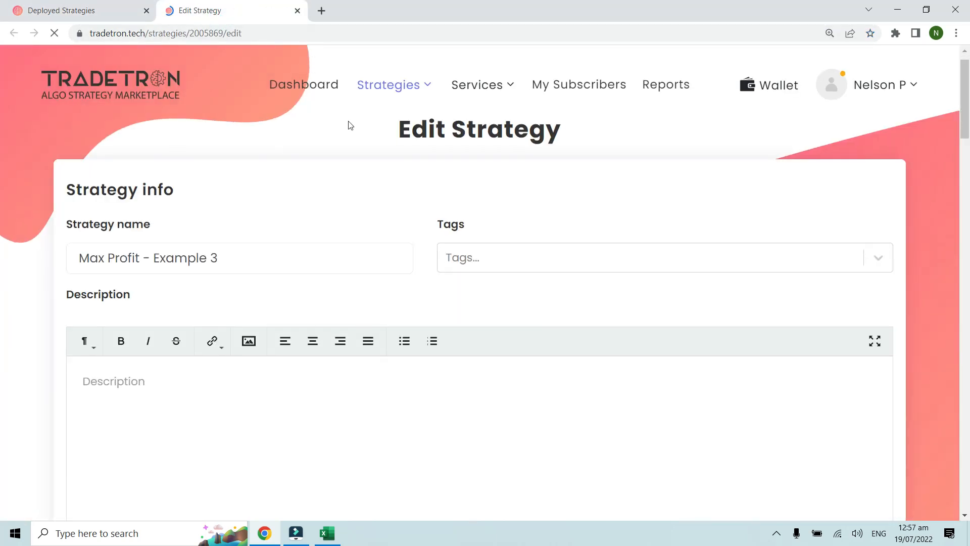
Step: Review the entry conditions of Max Profit - Example 3 in the Condition Builder and close it without changes
{"action": "scroll", "coordinate": [348, 124], "scroll_direction": "down", "scroll_amount": 10}
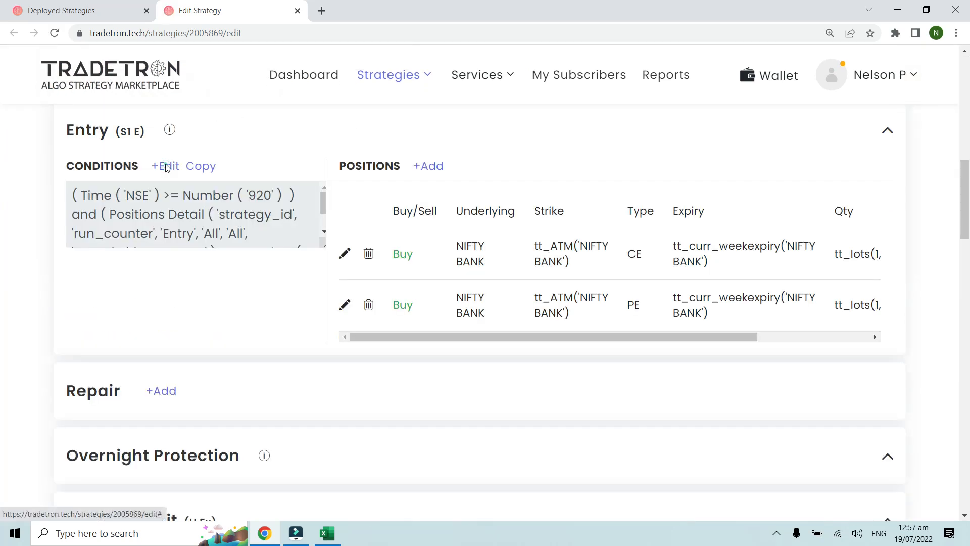
{"action": "left_click", "coordinate": [162, 166]}
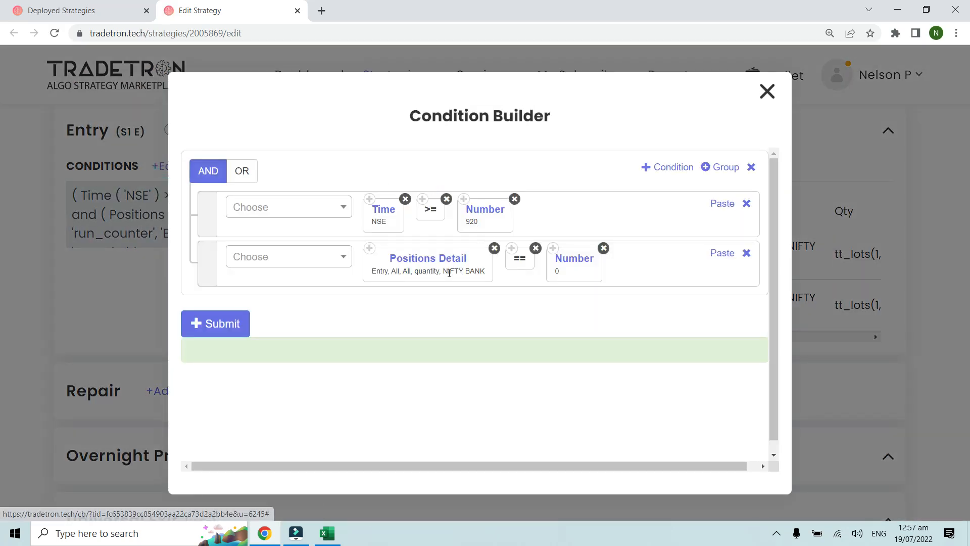
{"action": "left_click", "coordinate": [766, 92]}
Step: Review the settings of the call and put buy positions in the Entry section, closing each without changes
{"action": "left_click", "coordinate": [344, 254]}
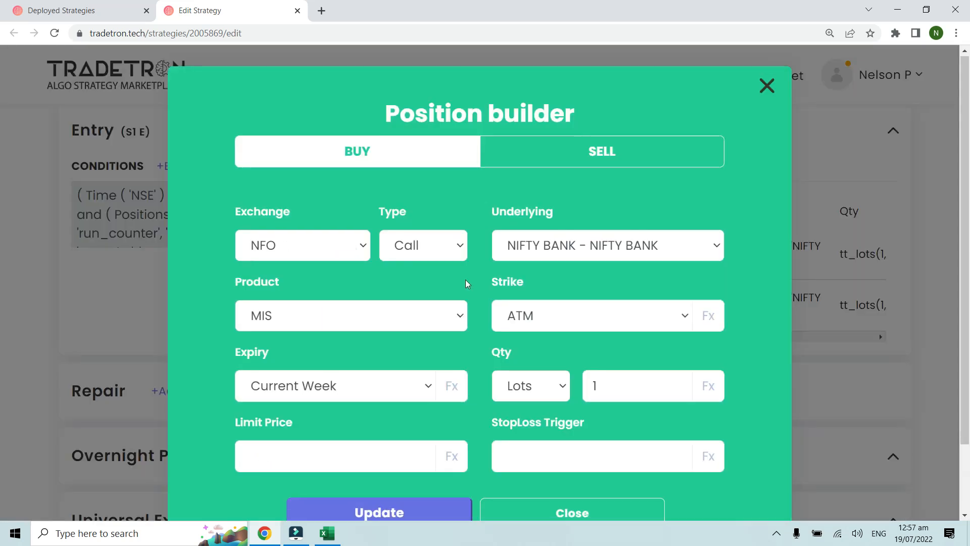
{"action": "scroll", "coordinate": [465, 282], "scroll_direction": "down", "scroll_amount": 1}
{"action": "scroll", "coordinate": [473, 273], "scroll_direction": "up", "scroll_amount": 1}
{"action": "left_click", "coordinate": [766, 89]}
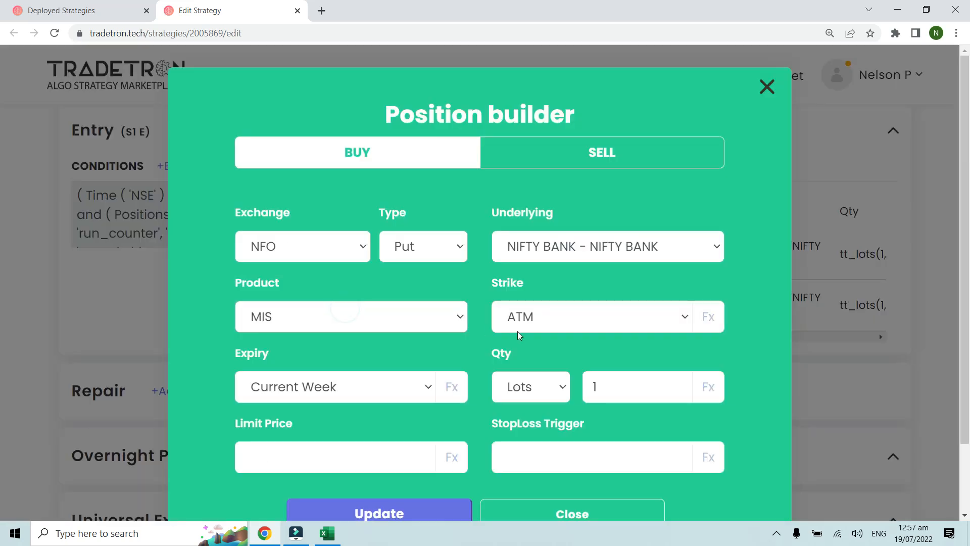
{"action": "left_click", "coordinate": [765, 89]}
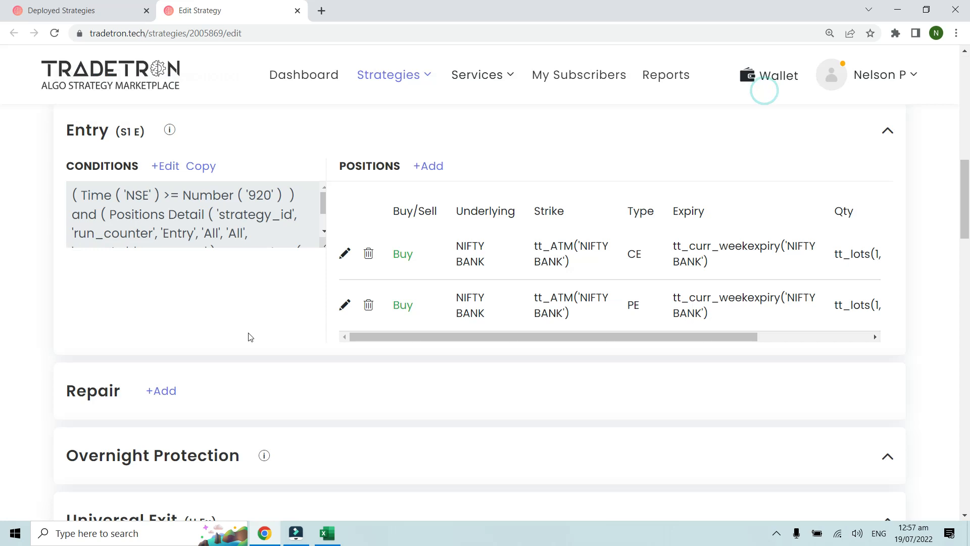
Step: Open the Universal Exit conditions and examine how the time, Max Profit, PNL and Multiplier criteria are combined
{"action": "scroll", "coordinate": [248, 336], "scroll_direction": "down", "scroll_amount": 3}
{"action": "left_click", "coordinate": [173, 374]}
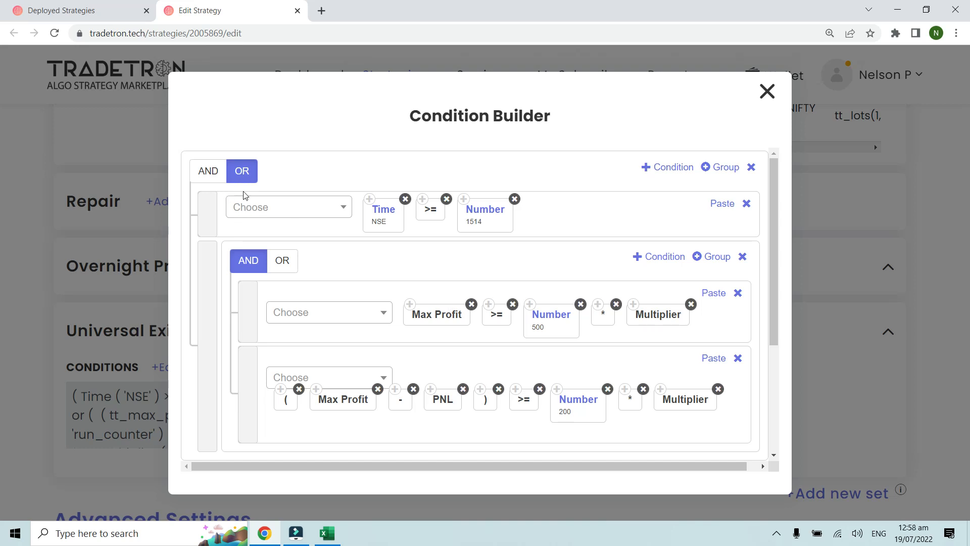
{"action": "scroll", "coordinate": [302, 241], "scroll_direction": "down", "scroll_amount": 1}
{"action": "scroll", "coordinate": [302, 241], "scroll_direction": "down", "scroll_amount": 1}
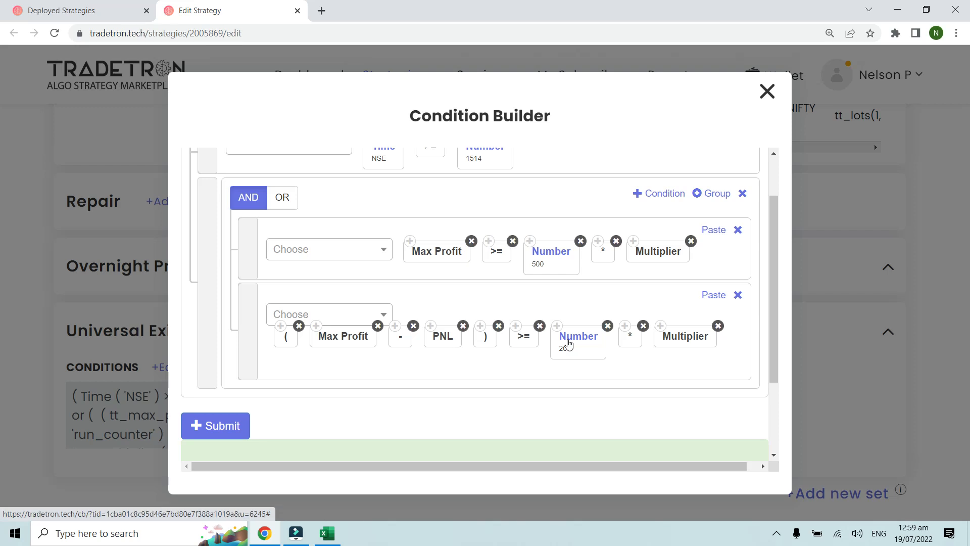
Step: Open the notification log of Max Profit - Example 3 and read the third run's exit and entry condition records
{"action": "left_click", "coordinate": [107, 15]}
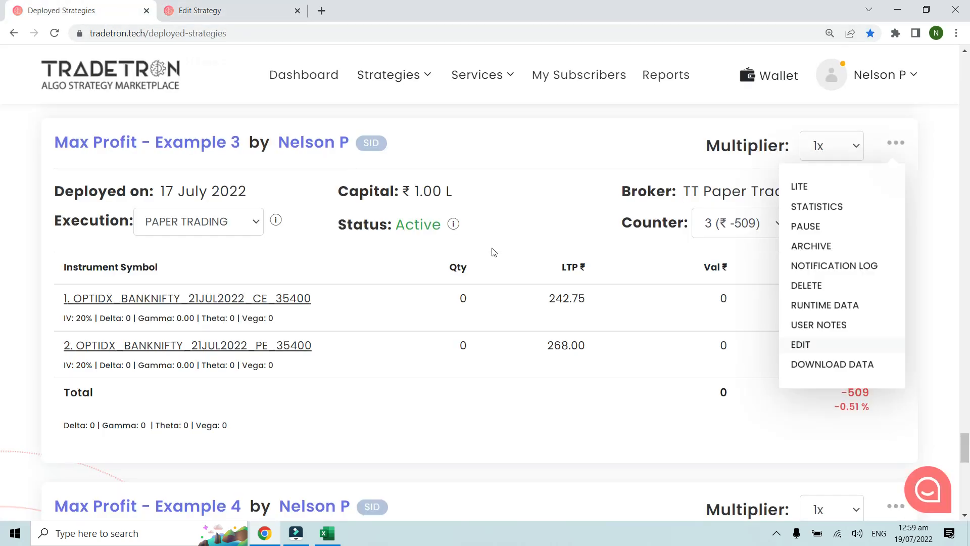
{"action": "left_click", "coordinate": [812, 269]}
{"action": "scroll", "coordinate": [664, 327], "scroll_direction": "down", "scroll_amount": 3}
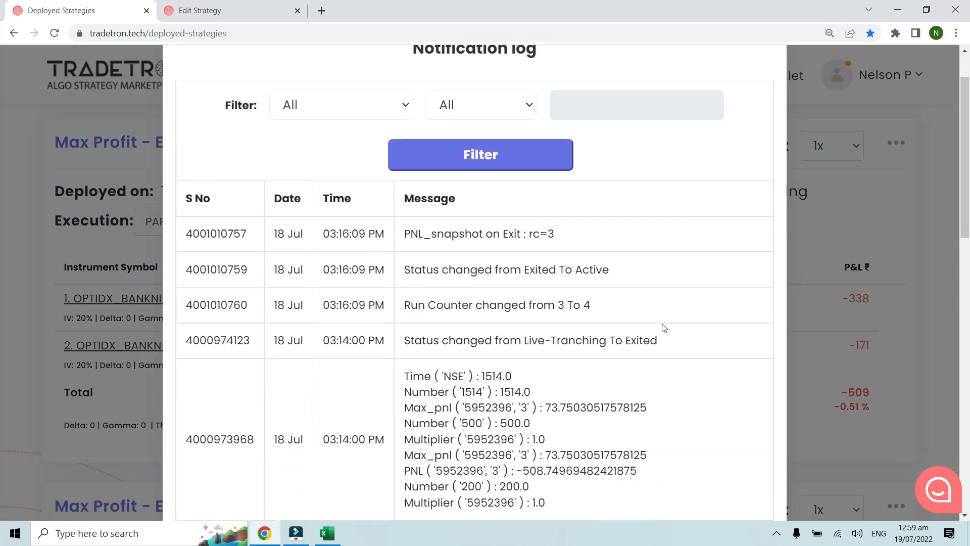
{"action": "scroll", "coordinate": [404, 356], "scroll_direction": "down", "scroll_amount": 2}
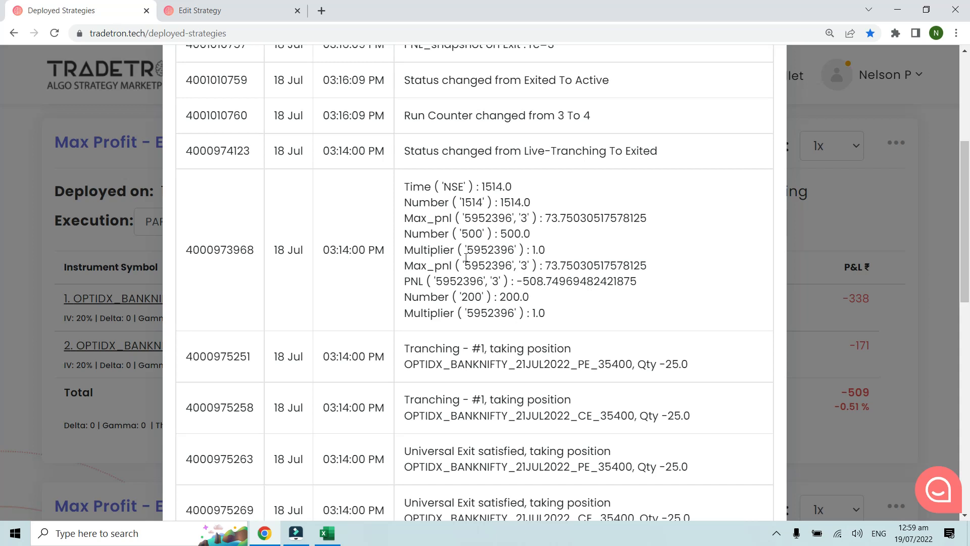
{"action": "scroll", "coordinate": [465, 257], "scroll_direction": "down", "scroll_amount": 10}
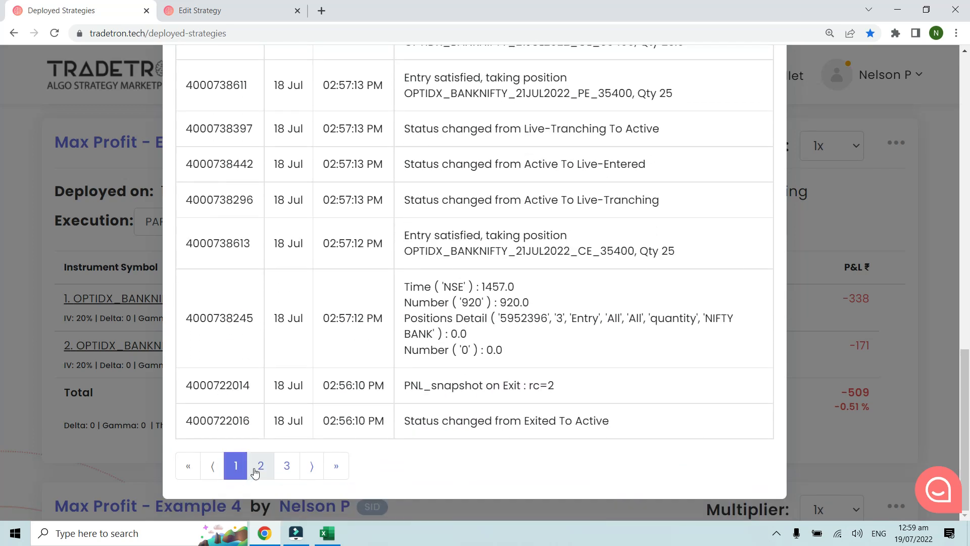
Step: Go to page 2 of the log and examine the maximum profit logged for the second run's exit
{"action": "left_click", "coordinate": [255, 465]}
{"action": "scroll", "coordinate": [395, 373], "scroll_direction": "down", "scroll_amount": 2}
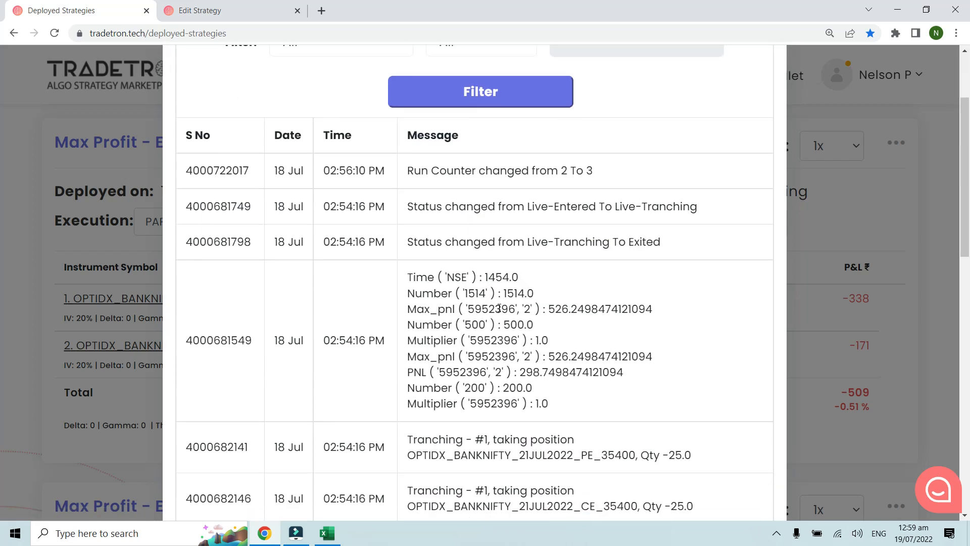
{"action": "left_click_drag", "start_coordinate": [408, 306], "coordinate": [461, 308]}
{"action": "left_click_drag", "start_coordinate": [548, 309], "coordinate": [640, 309]}
{"action": "left_click", "coordinate": [636, 315]}
{"action": "left_click_drag", "start_coordinate": [547, 308], "coordinate": [577, 309]}
{"action": "left_click", "coordinate": [586, 309]}
Step: Check the Universal Exit conditions in the strategy editor and return to the second run's exit record in the log
{"action": "left_click", "coordinate": [276, 7]}
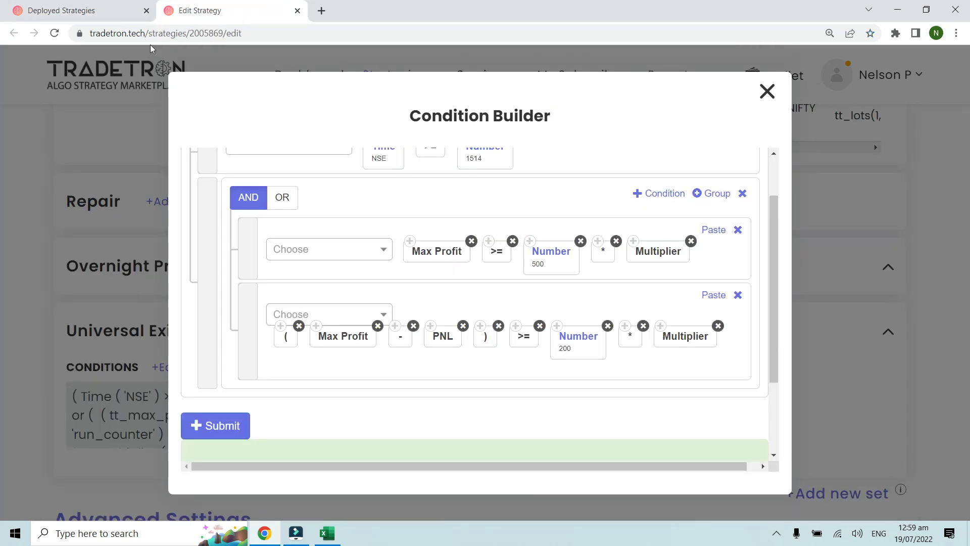
{"action": "left_click", "coordinate": [113, 10]}
{"action": "left_click", "coordinate": [583, 348]}
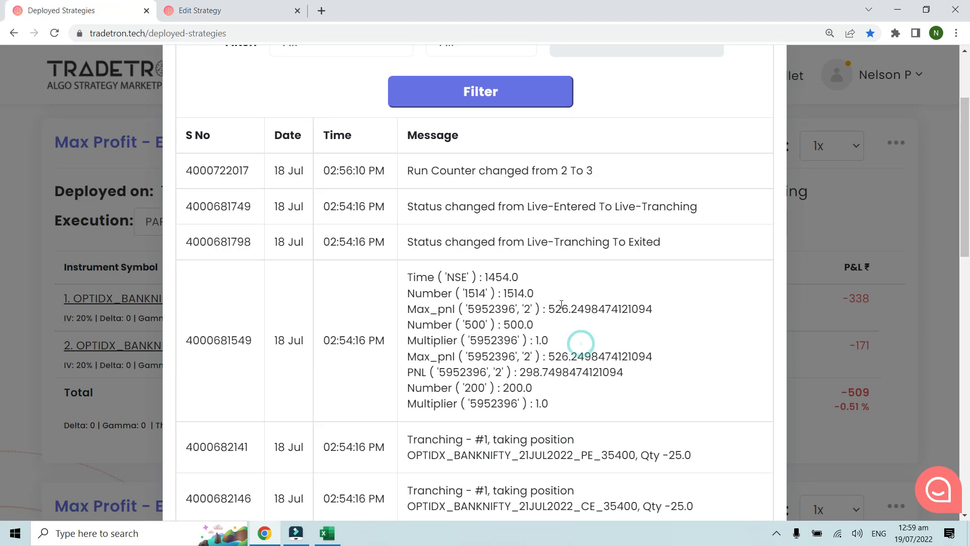
Step: Compare the second run's logged maximum profit with its PNL against the 200 drop threshold
{"action": "left_click_drag", "start_coordinate": [549, 309], "coordinate": [587, 308]}
{"action": "left_click", "coordinate": [583, 308]}
{"action": "left_click_drag", "start_coordinate": [519, 372], "coordinate": [501, 389]}
{"action": "left_click", "coordinate": [538, 374]}
{"action": "left_click_drag", "start_coordinate": [549, 309], "coordinate": [583, 313]}
{"action": "left_click", "coordinate": [566, 312]}
{"action": "left_click_drag", "start_coordinate": [521, 372], "coordinate": [564, 372]}
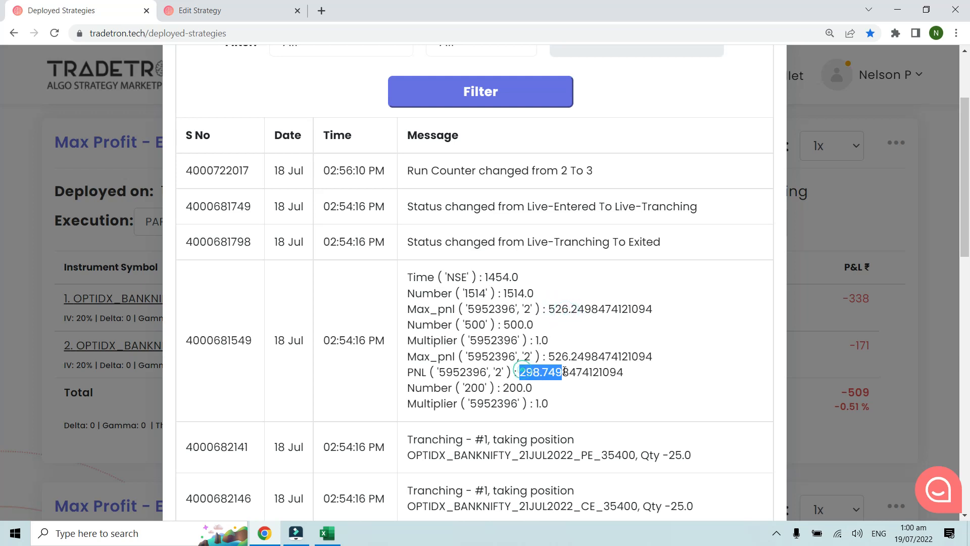
{"action": "left_click", "coordinate": [565, 372]}
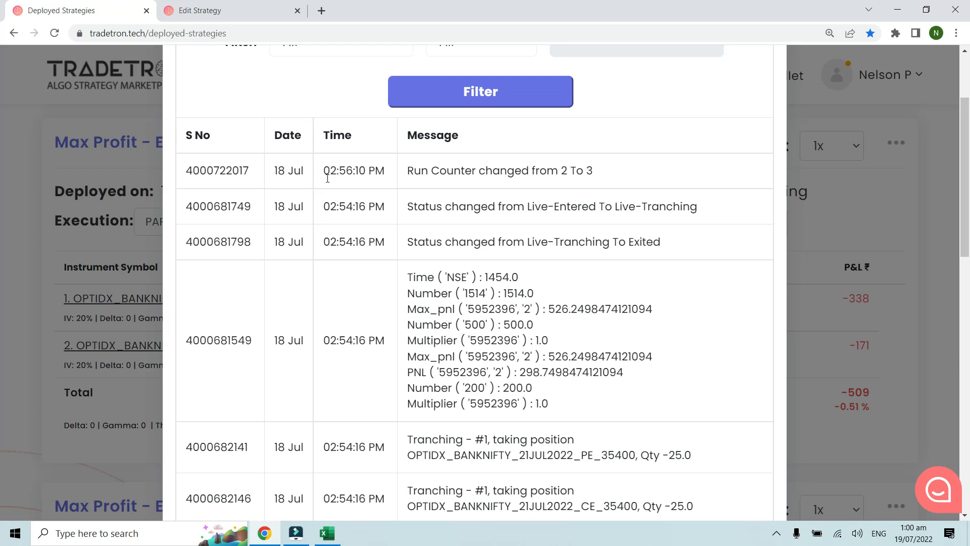
Step: Look through the rest of the second run's records and find the first run's exit condition record on page 3
{"action": "scroll", "coordinate": [399, 273], "scroll_direction": "down", "scroll_amount": 2}
{"action": "scroll", "coordinate": [498, 303], "scroll_direction": "up", "scroll_amount": 3}
{"action": "scroll", "coordinate": [657, 253], "scroll_direction": "down", "scroll_amount": 15}
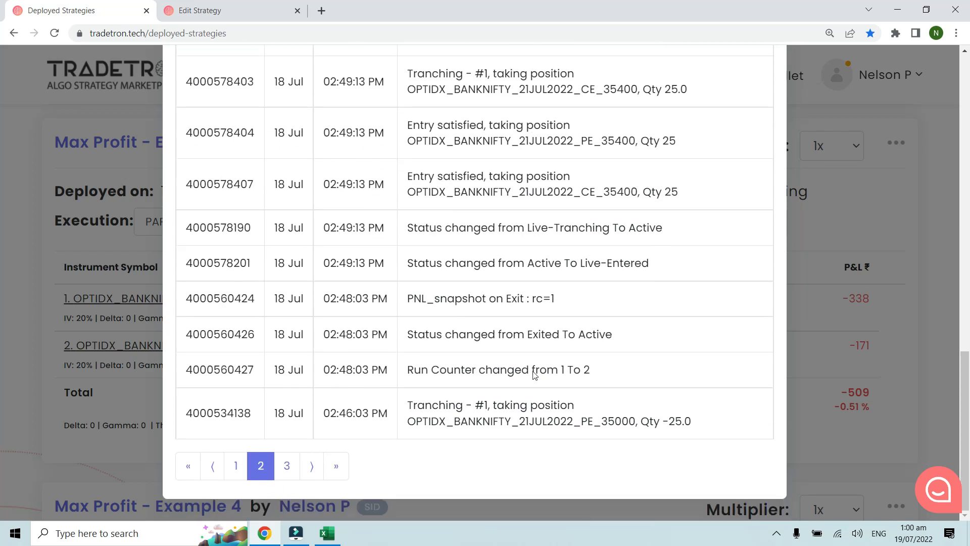
{"action": "left_click", "coordinate": [287, 465]}
{"action": "scroll", "coordinate": [406, 414], "scroll_direction": "down", "scroll_amount": 2}
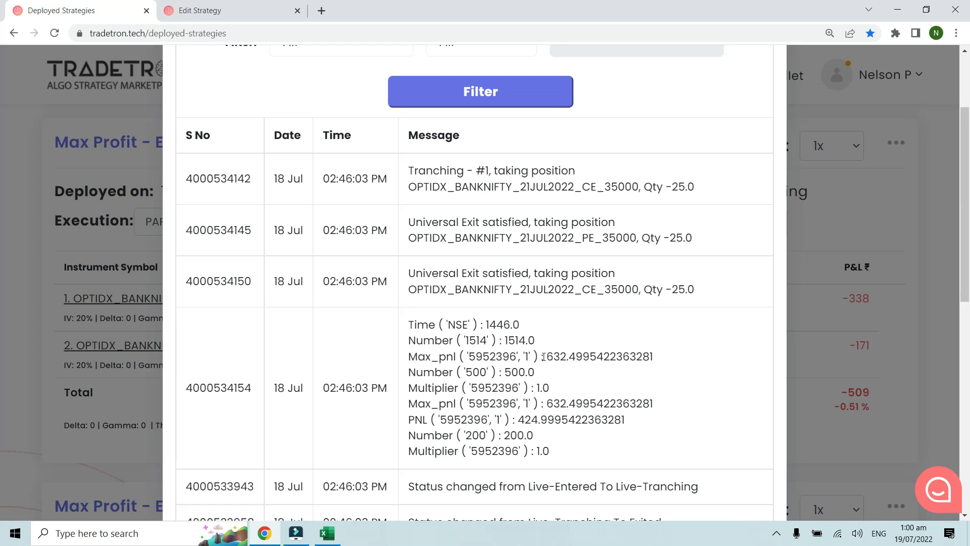
Step: Compare the maximum profit and PNL logged for the first run's exit, and close the notification log
{"action": "left_click_drag", "start_coordinate": [549, 357], "coordinate": [655, 363]}
{"action": "left_click", "coordinate": [654, 364]}
{"action": "left_click_drag", "start_coordinate": [520, 419], "coordinate": [552, 415]}
{"action": "left_click", "coordinate": [551, 437]}
{"action": "scroll", "coordinate": [553, 438], "scroll_direction": "up", "scroll_amount": 3}
{"action": "left_click", "coordinate": [762, 95]}
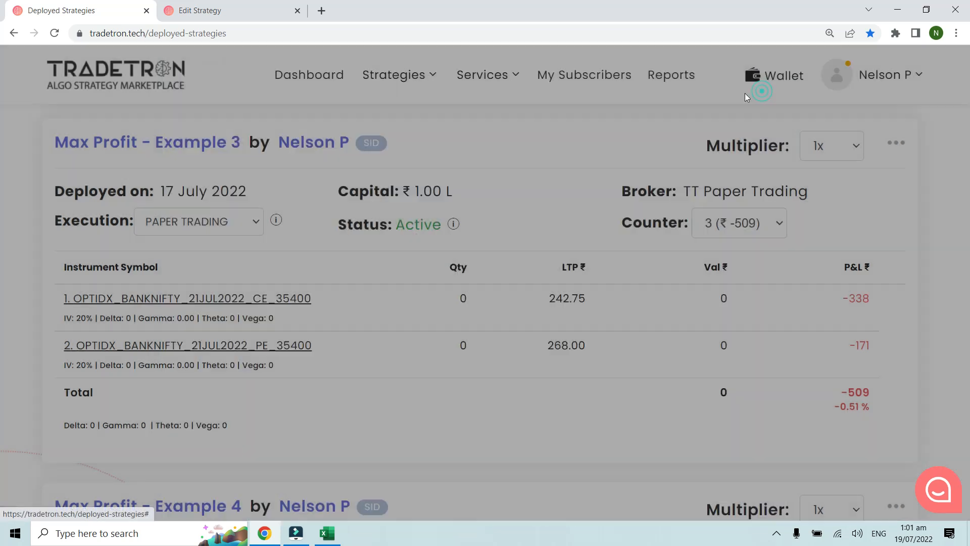
Step: Close Example 3's strategy editor and open Max Profit - Example 4 for editing in a new browser tab
{"action": "scroll", "coordinate": [449, 308], "scroll_direction": "down", "scroll_amount": 4}
{"action": "scroll", "coordinate": [450, 308], "scroll_direction": "down", "scroll_amount": 3}
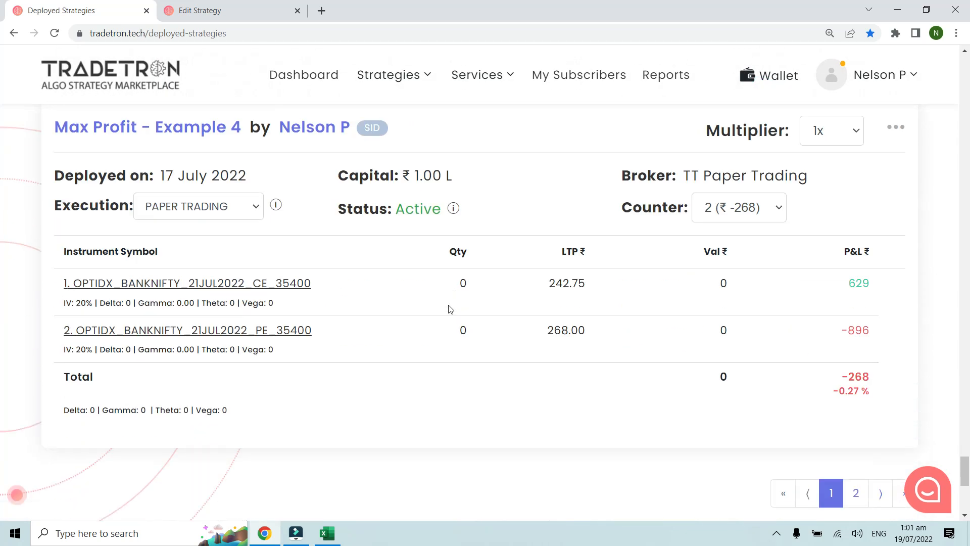
{"action": "scroll", "coordinate": [449, 296], "scroll_direction": "up", "scroll_amount": 1}
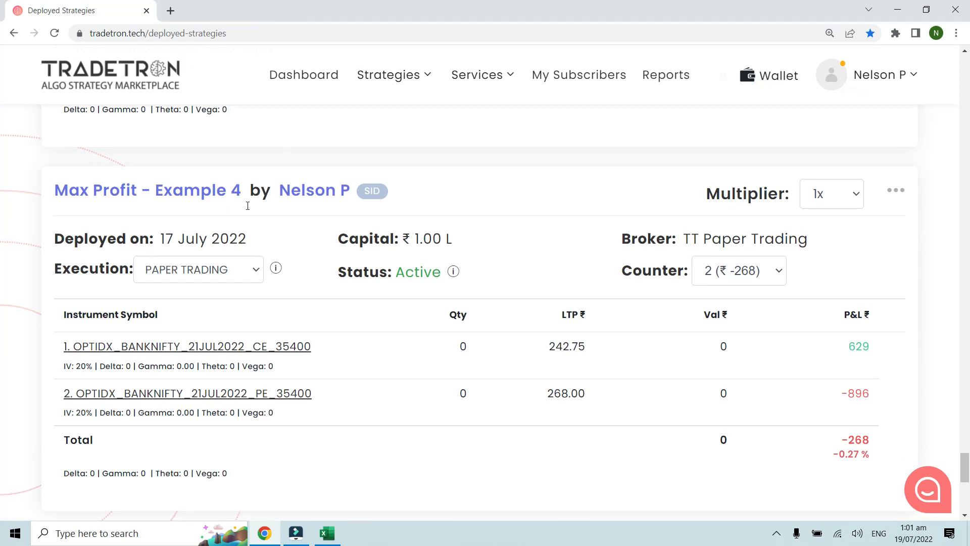
{"action": "left_click", "coordinate": [605, 203]}
{"action": "left_click", "coordinate": [896, 194]}
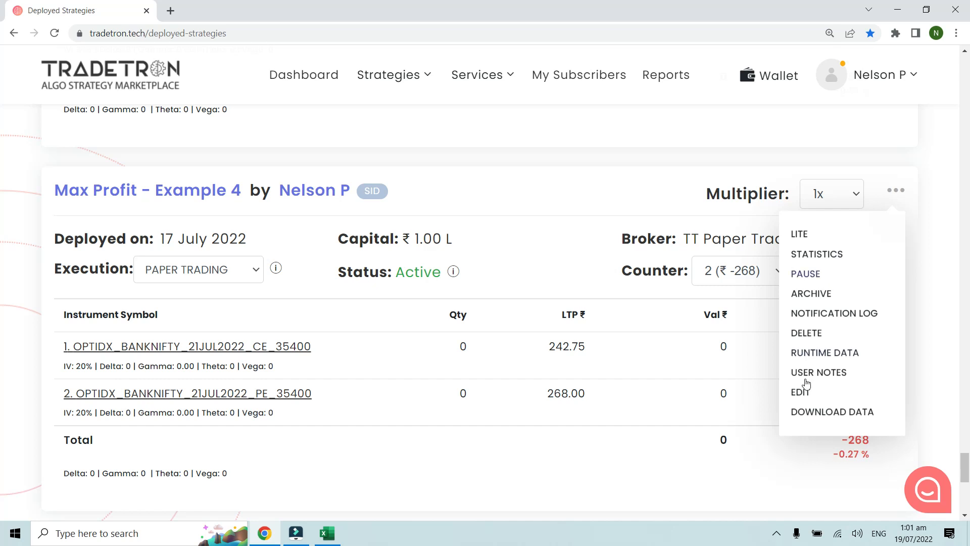
{"action": "left_click", "coordinate": [827, 403]}
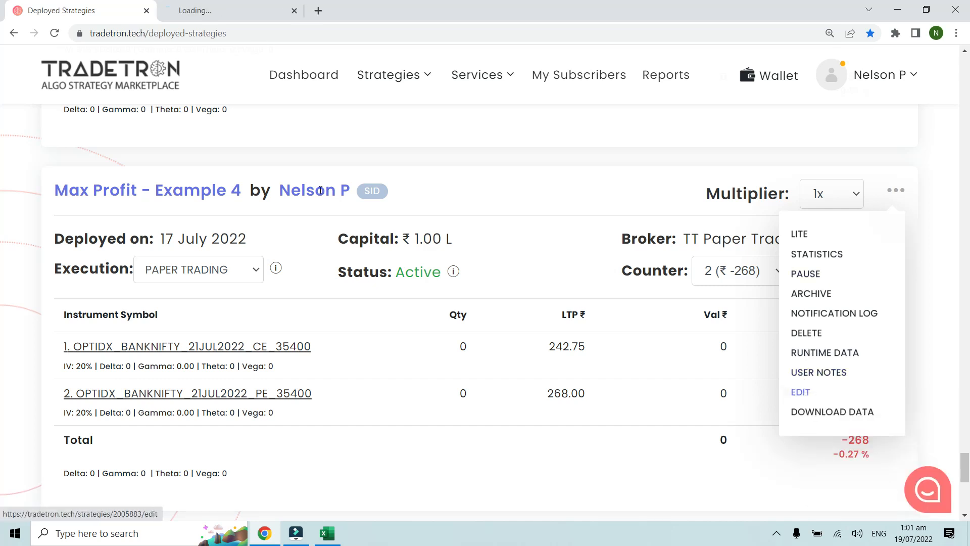
{"action": "left_click", "coordinate": [241, 7]}
Step: Review Example 4's entry conditions and the settings of its call and put buy positions
{"action": "scroll", "coordinate": [347, 247], "scroll_direction": "down", "scroll_amount": 10}
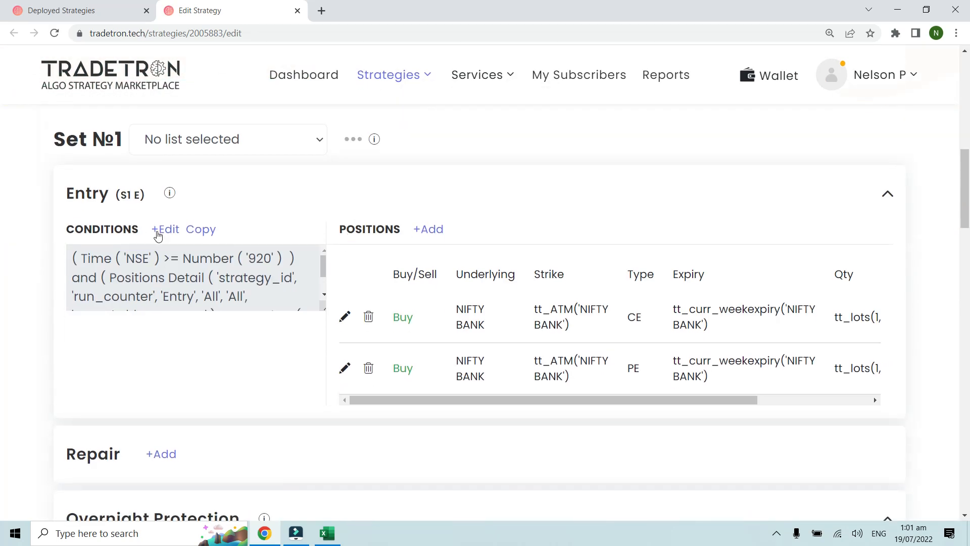
{"action": "left_click", "coordinate": [163, 230]}
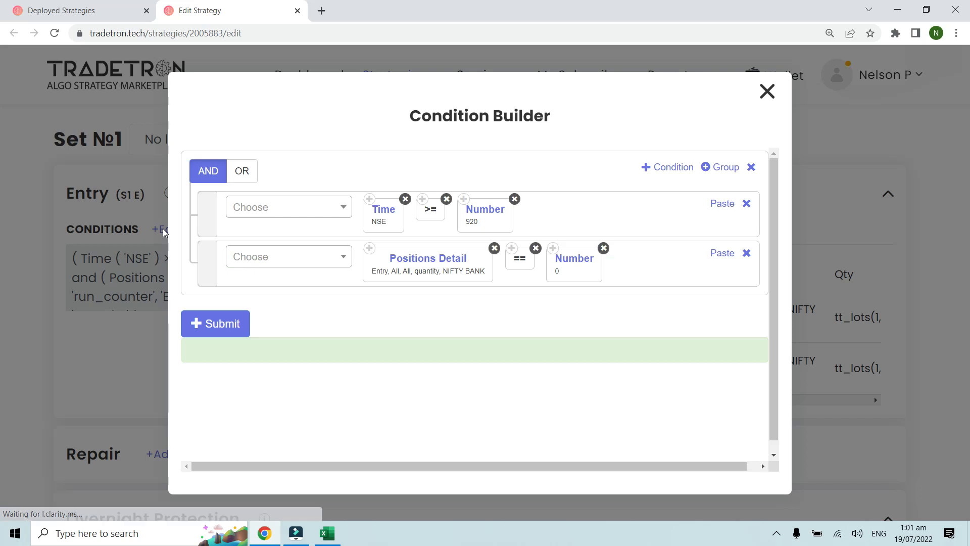
{"action": "left_click", "coordinate": [768, 92]}
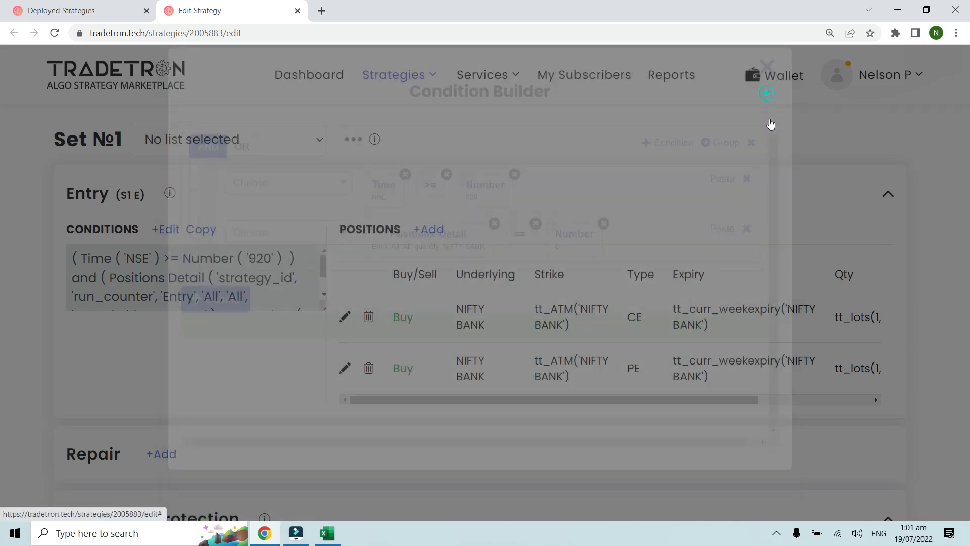
{"action": "left_click", "coordinate": [344, 317]}
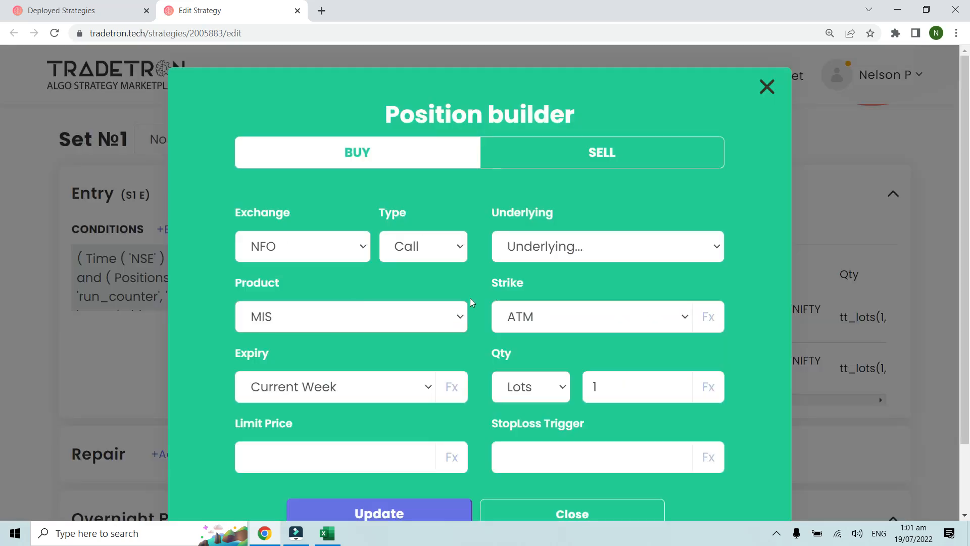
{"action": "left_click", "coordinate": [767, 88]}
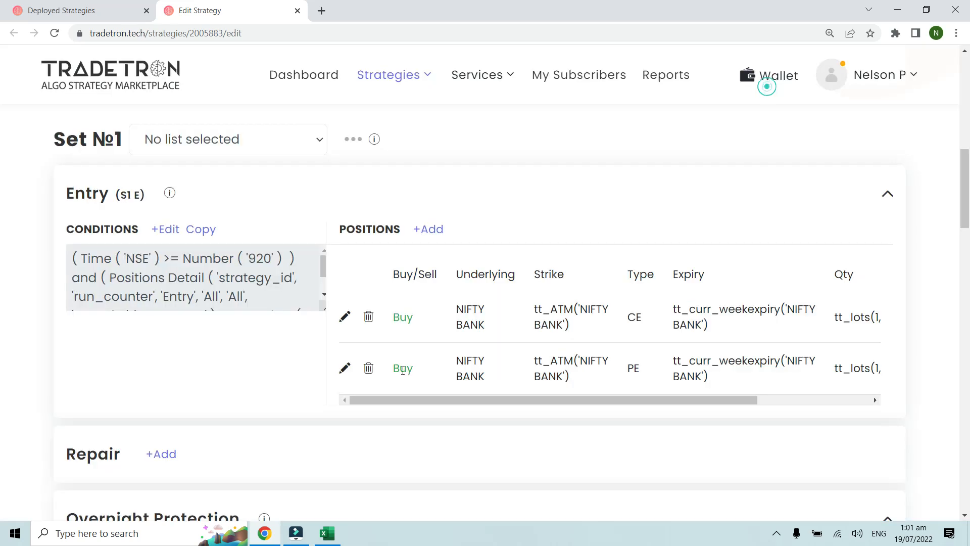
{"action": "left_click", "coordinate": [346, 369]}
{"action": "left_click", "coordinate": [767, 88]}
Step: Examine the Universal Exit conditions, especially the group combining Max Profit, PNL, the 500 and 0.80 numbers and the Multiplier
{"action": "scroll", "coordinate": [276, 407], "scroll_direction": "down", "scroll_amount": 6}
{"action": "left_click", "coordinate": [160, 305]}
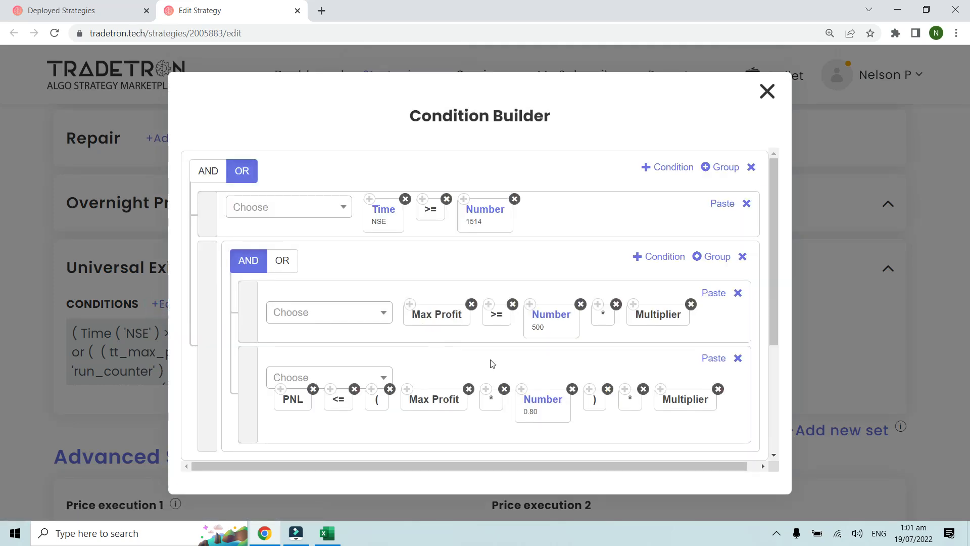
{"action": "key", "text": "ctrl+plus"}
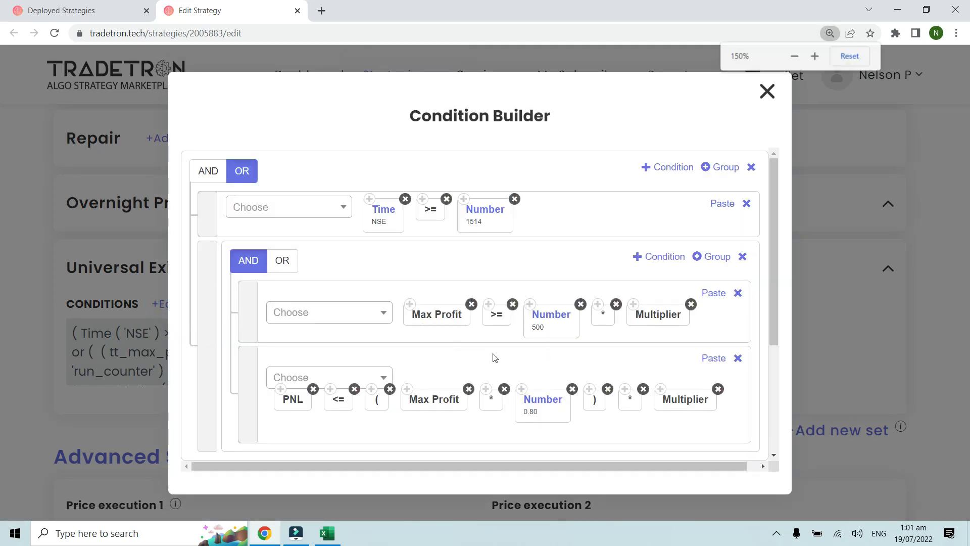
{"action": "scroll", "coordinate": [496, 358], "scroll_direction": "down", "scroll_amount": 1}
{"action": "scroll", "coordinate": [496, 357], "scroll_direction": "up", "scroll_amount": 1}
{"action": "key", "text": "ctrl+minus"}
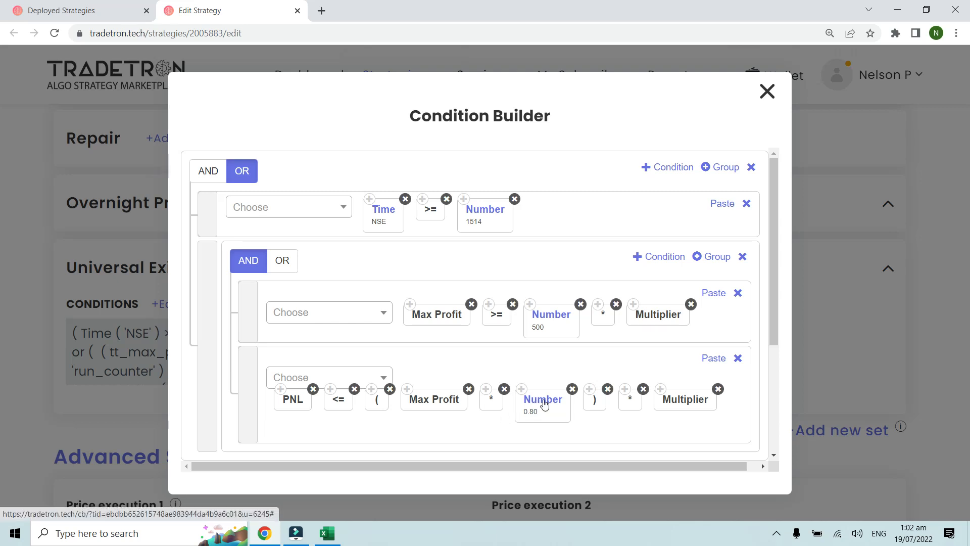
{"action": "key", "text": "ctrl+plus"}
{"action": "scroll", "coordinate": [541, 390], "scroll_direction": "down", "scroll_amount": 1}
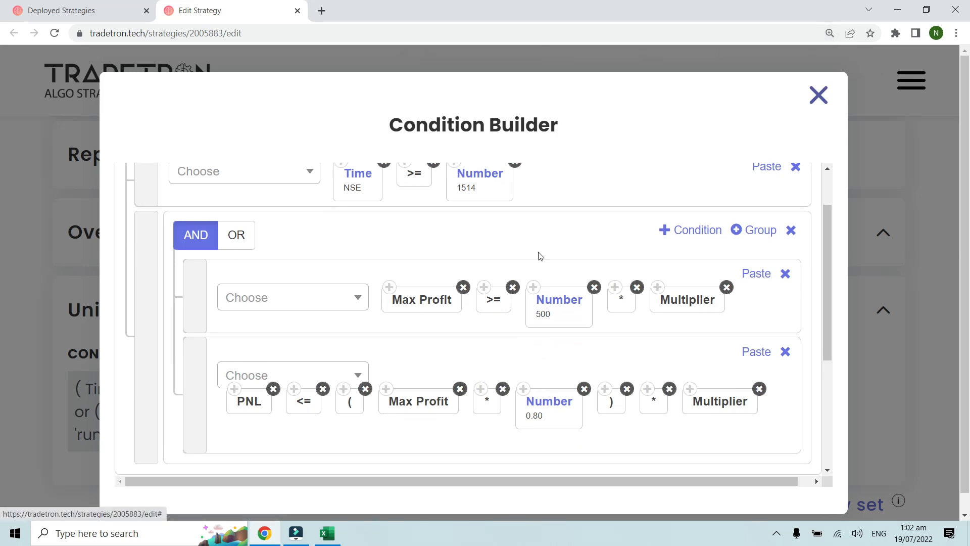
Step: Open Max Profit - Example 4's notification log from the deployed strategies and look through the second run's exit and entry records
{"action": "left_click", "coordinate": [101, 4]}
{"action": "key", "text": "ctrl+plus"}
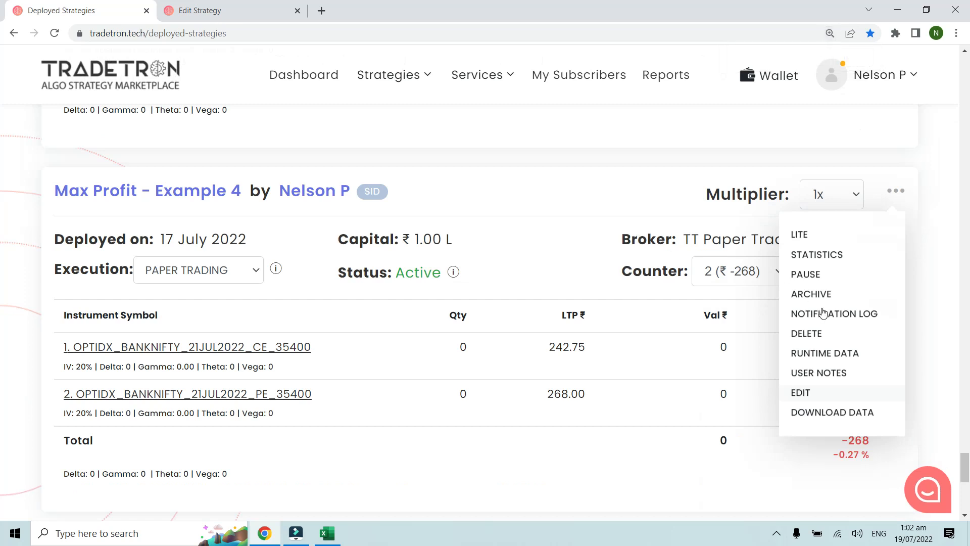
{"action": "left_click", "coordinate": [824, 314]}
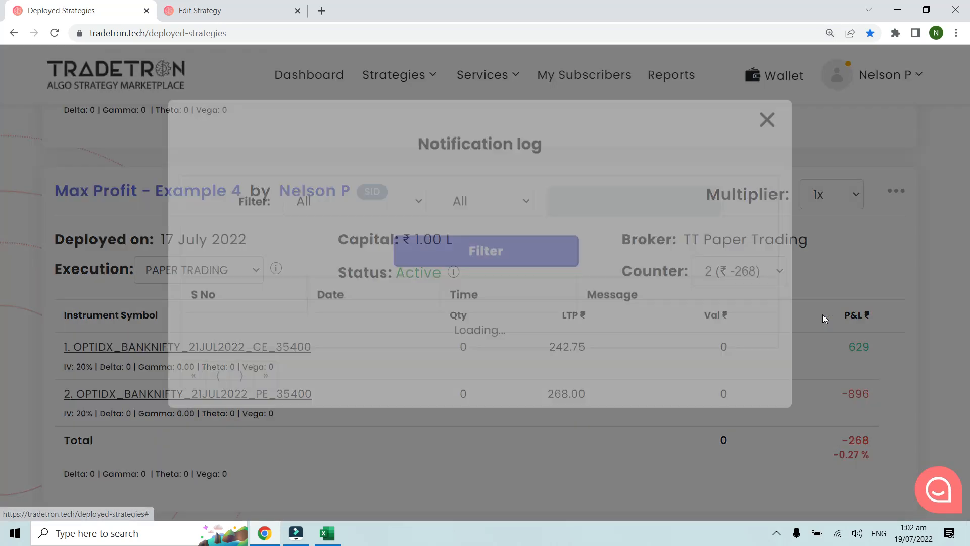
{"action": "scroll", "coordinate": [662, 290], "scroll_direction": "down", "scroll_amount": 5}
{"action": "scroll", "coordinate": [661, 291], "scroll_direction": "down", "scroll_amount": 2}
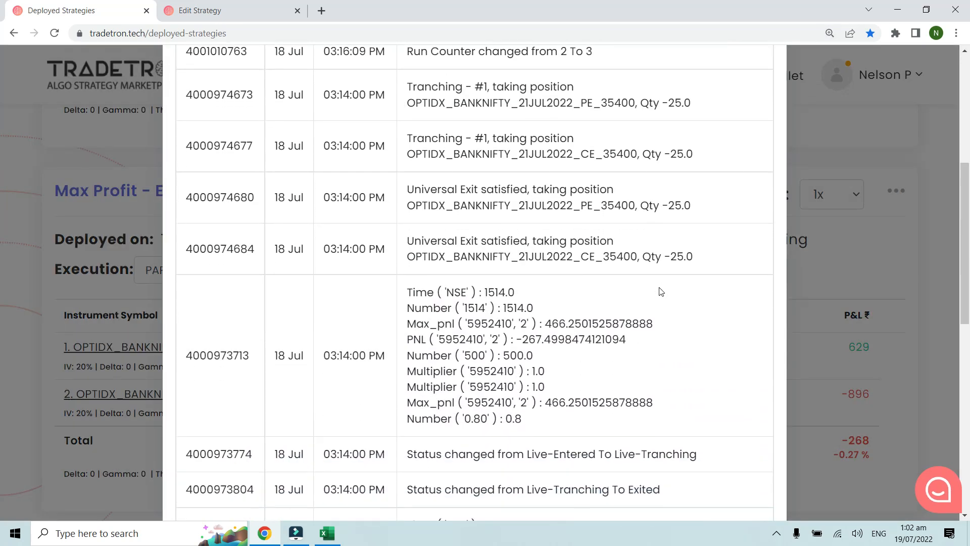
{"action": "left_click_drag", "start_coordinate": [324, 291], "coordinate": [376, 292]}
{"action": "left_click", "coordinate": [442, 286]}
{"action": "scroll", "coordinate": [442, 287], "scroll_direction": "down", "scroll_amount": 2}
{"action": "scroll", "coordinate": [442, 286], "scroll_direction": "down", "scroll_amount": 8}
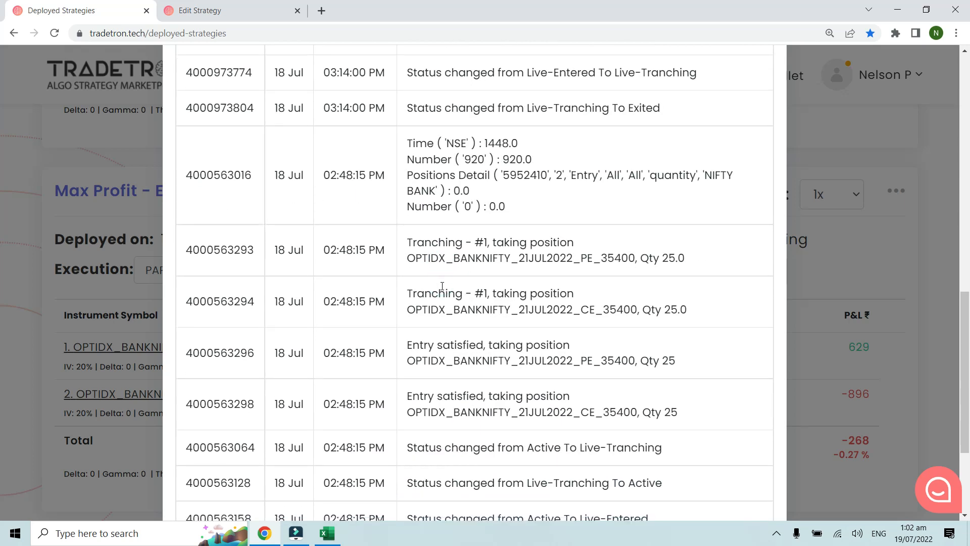
Step: Go to the next page of the log and find the first run's Universal Exit condition record
{"action": "left_click", "coordinate": [264, 464]}
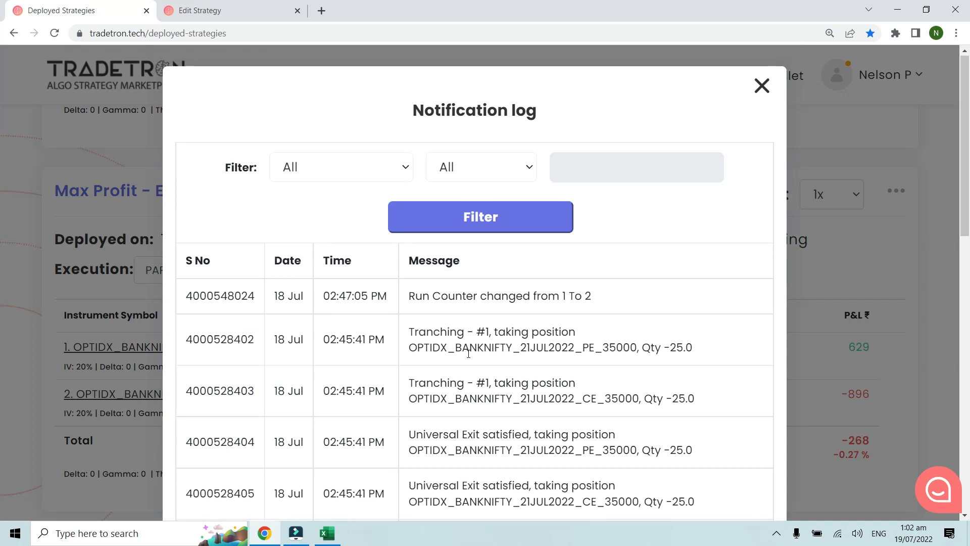
{"action": "scroll", "coordinate": [465, 317], "scroll_direction": "down", "scroll_amount": 5}
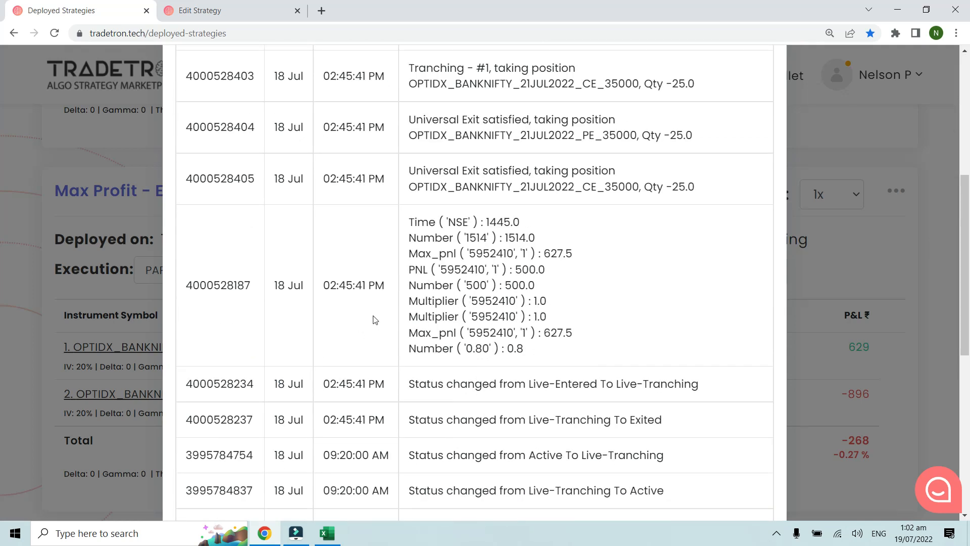
{"action": "key", "text": "ctrl+plus"}
{"action": "left_click", "coordinate": [500, 315]}
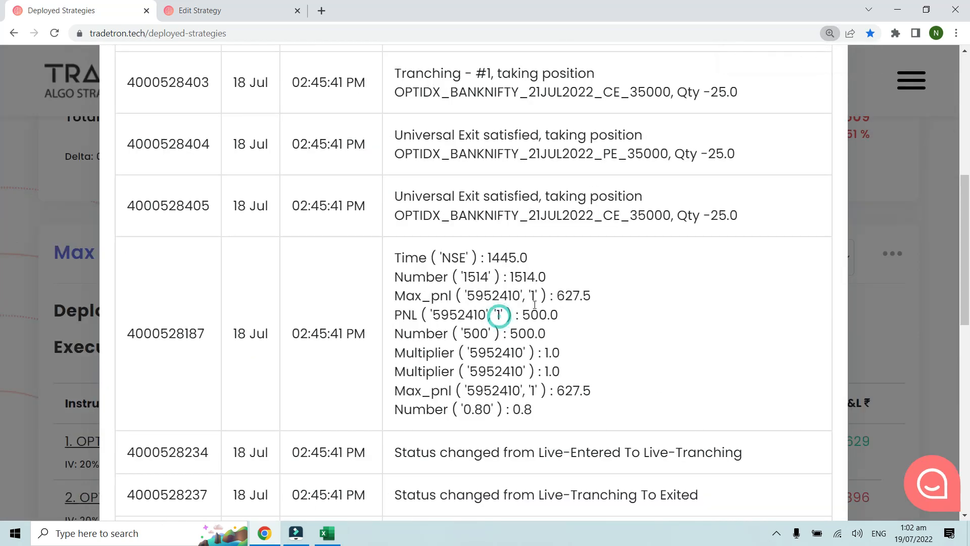
Step: Examine the maximum profit and the 0.80 factor logged in the first run's exit record
{"action": "left_click_drag", "start_coordinate": [399, 297], "coordinate": [462, 296]}
{"action": "left_click", "coordinate": [511, 293]}
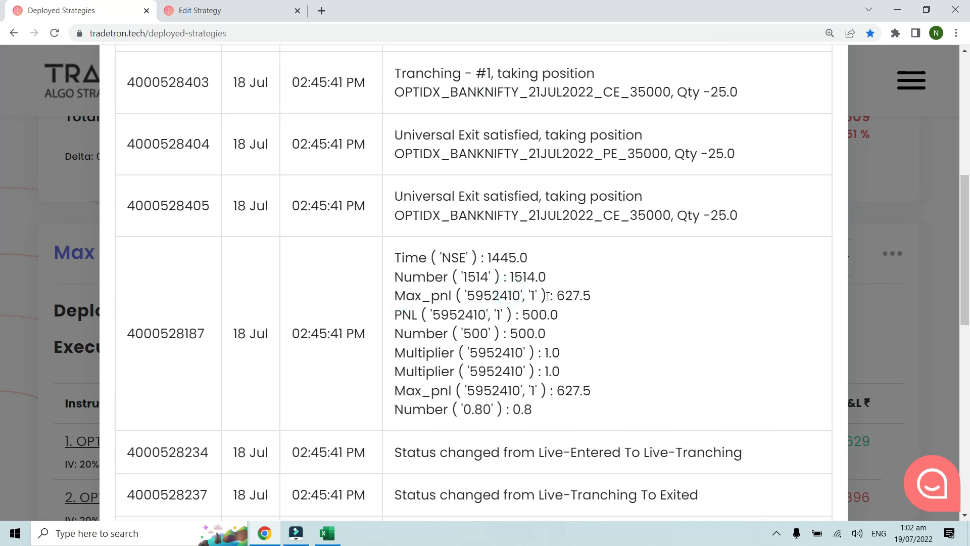
{"action": "left_click_drag", "start_coordinate": [555, 296], "coordinate": [592, 295]}
{"action": "left_click", "coordinate": [591, 294]}
{"action": "left_click_drag", "start_coordinate": [560, 295], "coordinate": [584, 294]}
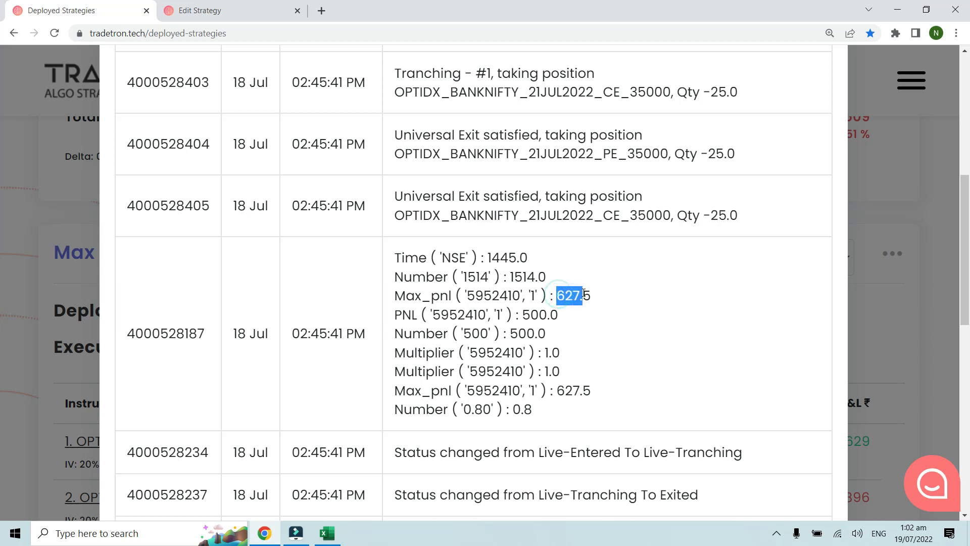
{"action": "left_click", "coordinate": [544, 404]}
{"action": "left_click_drag", "start_coordinate": [517, 407], "coordinate": [550, 408]}
{"action": "left_click_drag", "start_coordinate": [555, 295], "coordinate": [614, 295]}
{"action": "left_click", "coordinate": [614, 289]}
Step: Switch to Excel, enter the logged maximum profit 627.5 in cell I7, and recheck the log record in Chrome
{"action": "left_click", "coordinate": [327, 533]}
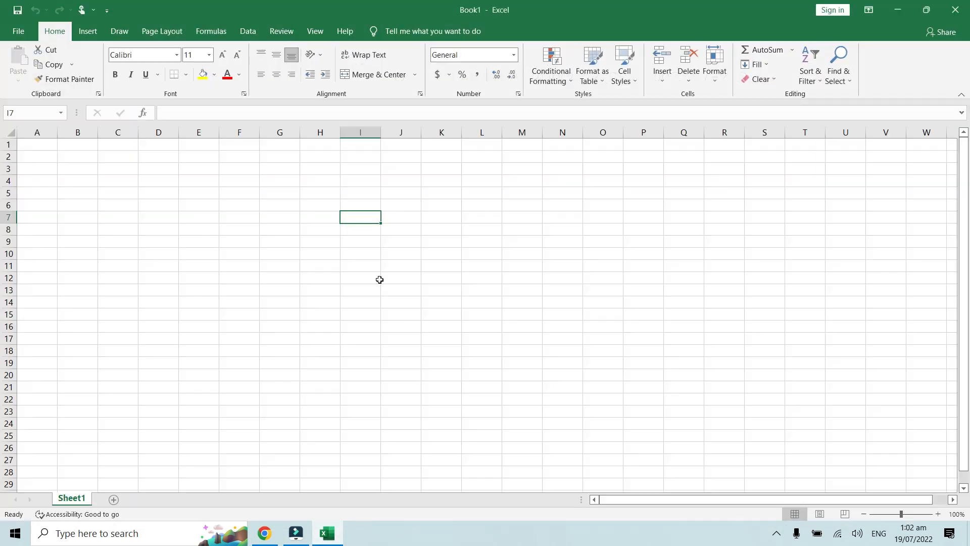
{"action": "type", "text": "627.5"}
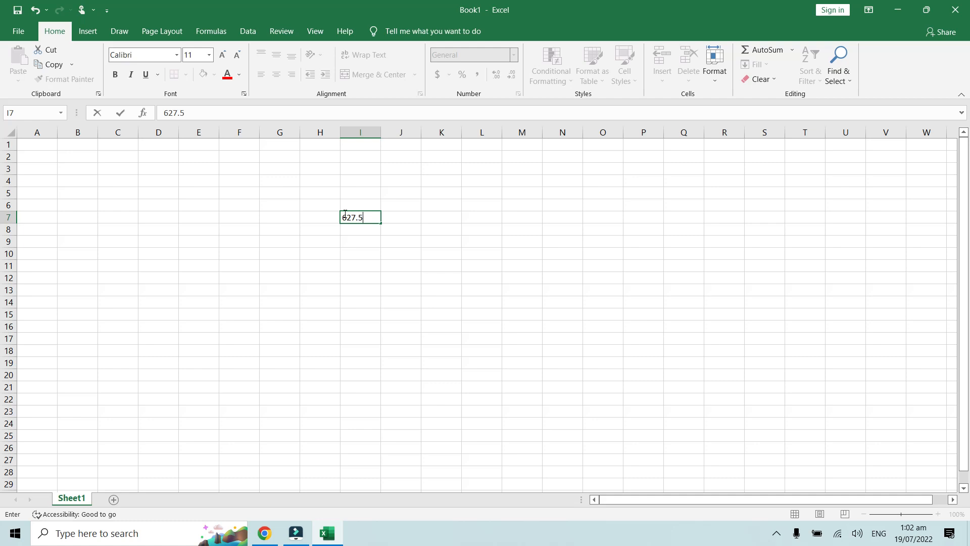
{"action": "left_click", "coordinate": [342, 262]}
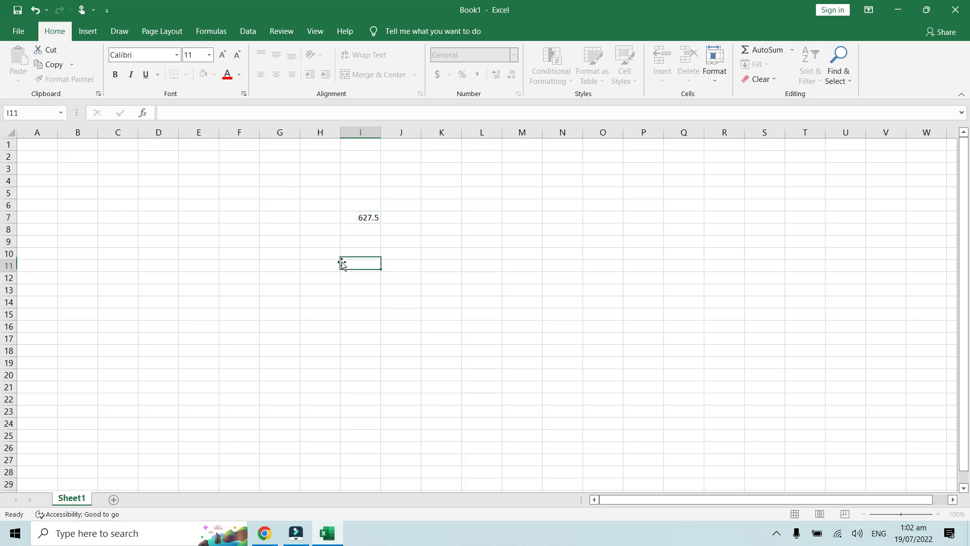
{"action": "left_click", "coordinate": [264, 533]}
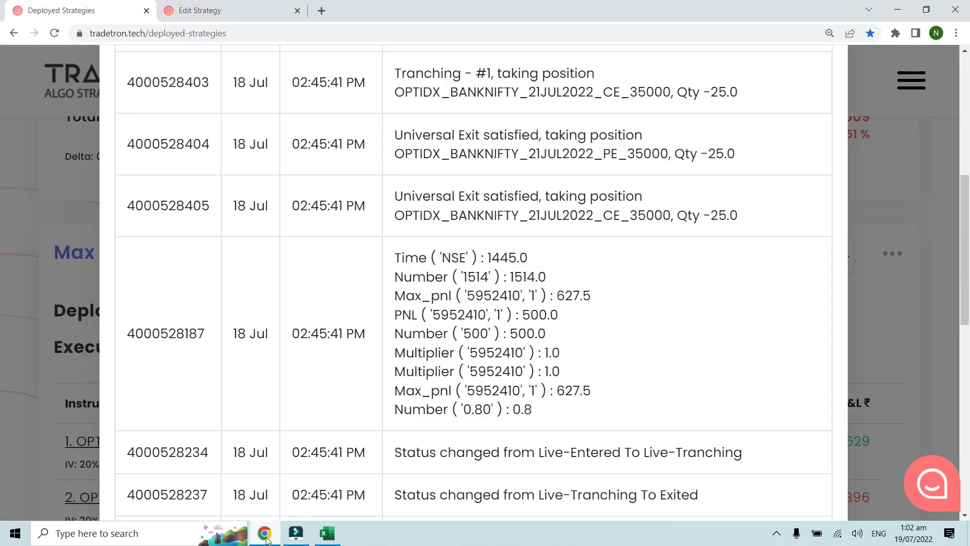
{"action": "left_click", "coordinate": [327, 534]}
{"action": "left_click", "coordinate": [360, 227]}
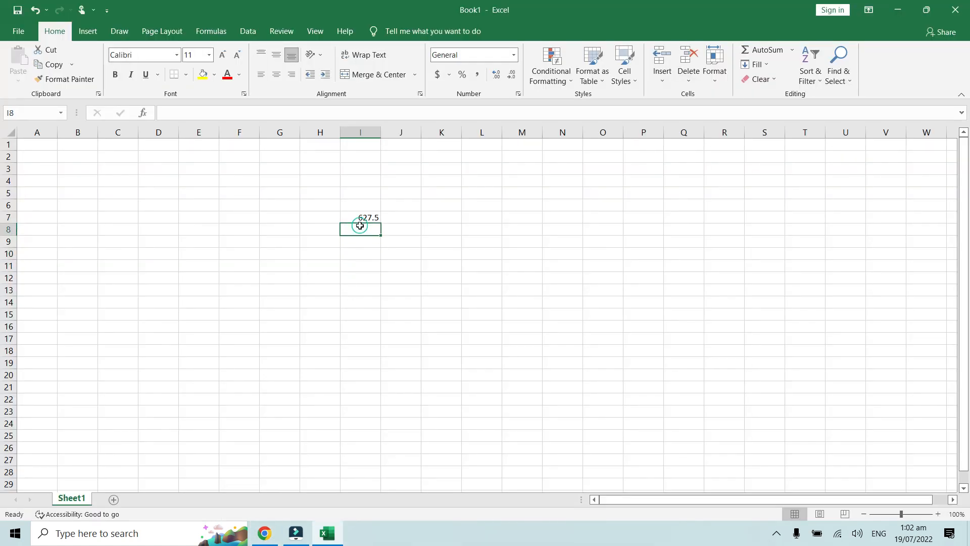
{"action": "type", "text": "="}
{"action": "left_click", "coordinate": [362, 218]}
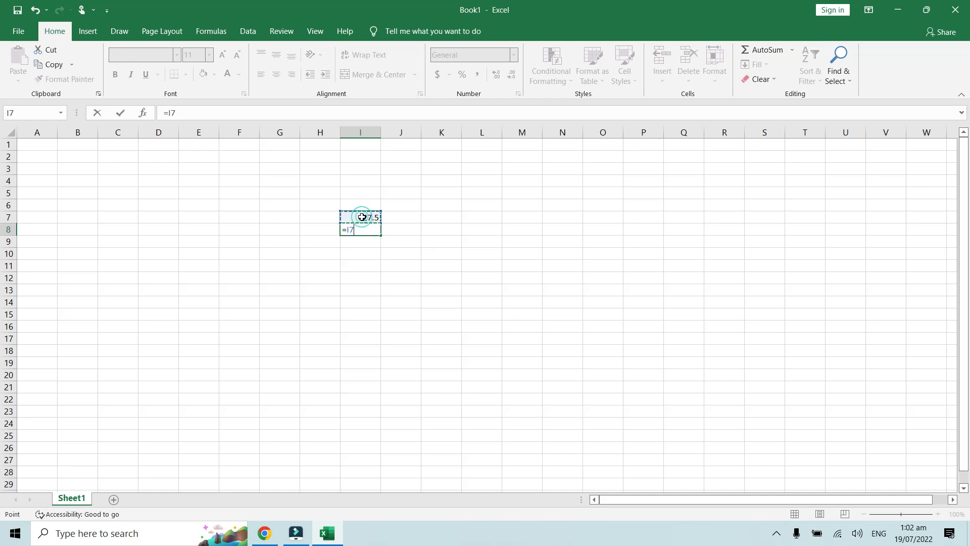
{"action": "type", "text": "*"}
{"action": "key", "text": "Escape"}
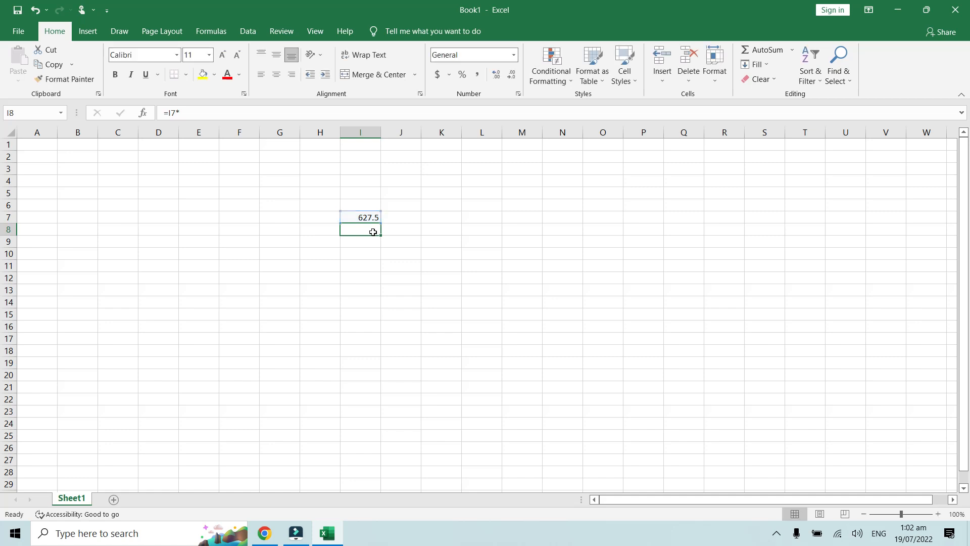
Step: Enter the formula =I7*0.80 in cell I8 and compare its result with the maximum profit in I7
{"action": "scroll", "coordinate": [373, 232], "scroll_direction": "up", "scroll_amount": 3}
{"action": "scroll", "coordinate": [521, 256], "scroll_direction": "up", "scroll_amount": 1}
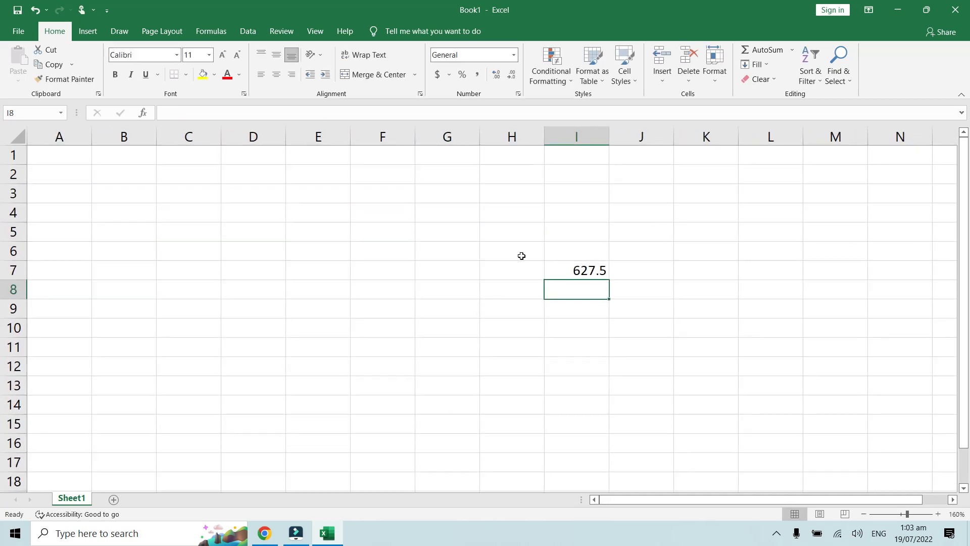
{"action": "left_click", "coordinate": [579, 263]}
{"action": "left_click_drag", "start_coordinate": [689, 502], "coordinate": [709, 500]}
{"action": "left_click", "coordinate": [504, 292]}
{"action": "type", "text": "="}
{"action": "key", "text": "Up"}
{"action": "type", "text": "*"}
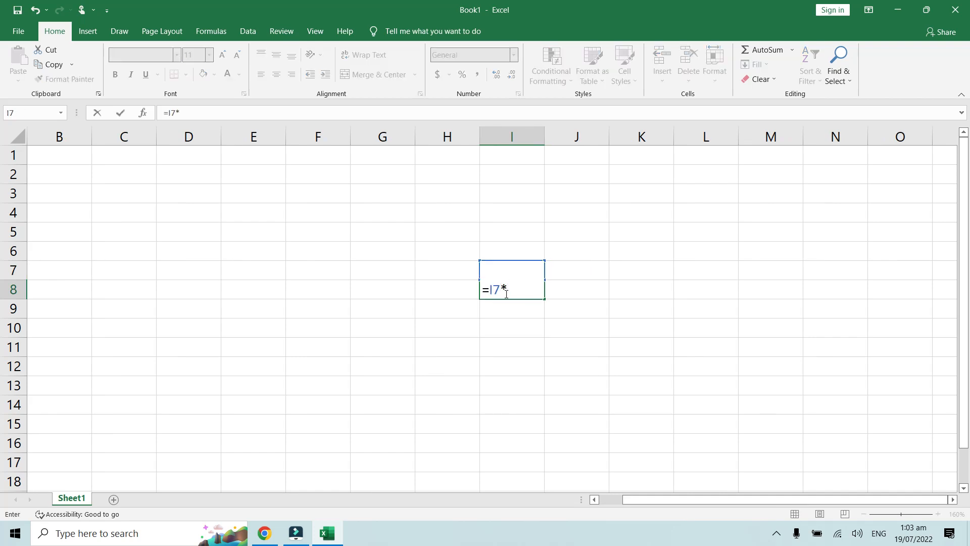
{"action": "type", "text": "0.80"}
{"action": "key", "text": "Return"}
{"action": "left_click", "coordinate": [505, 292]}
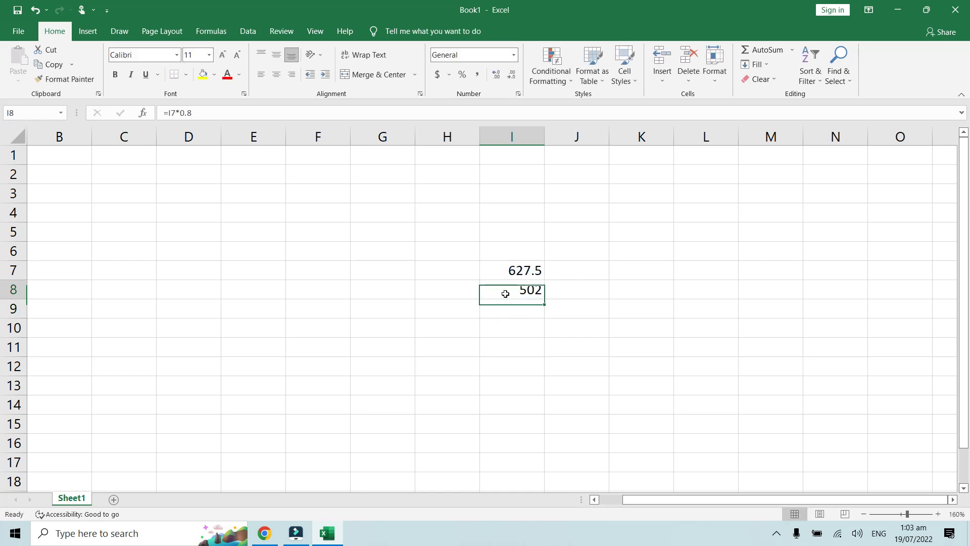
{"action": "left_click", "coordinate": [528, 266]}
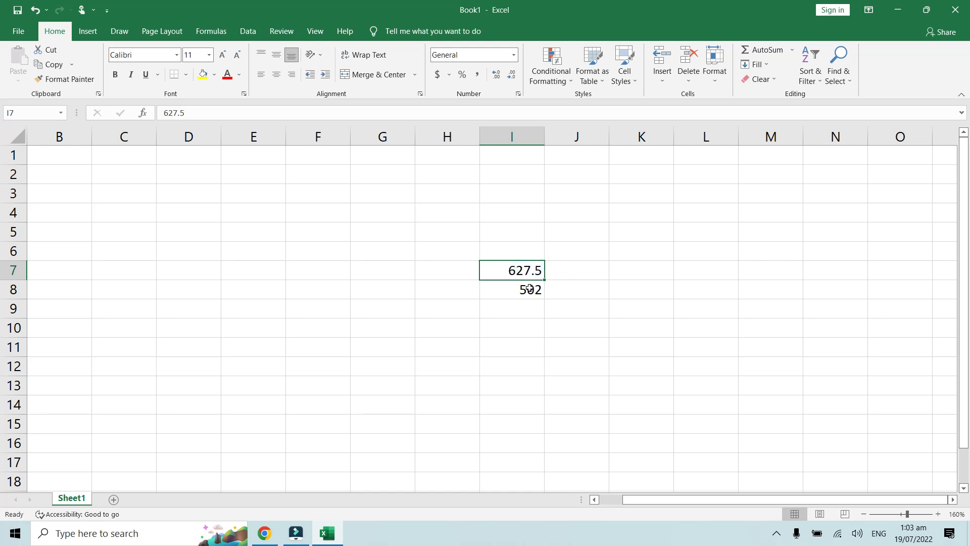
{"action": "left_click", "coordinate": [529, 289]}
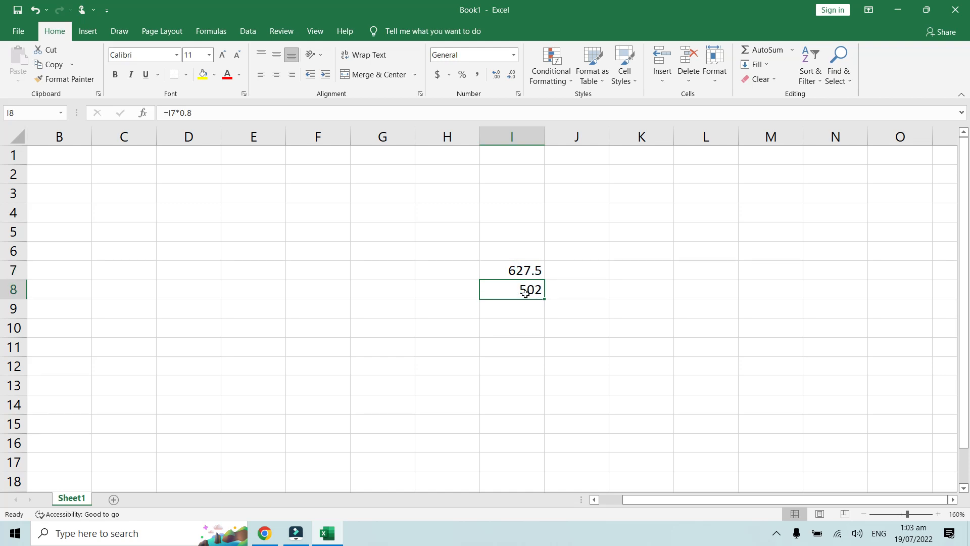
Step: Switch back to Chrome and check Example 4's exit condition against the first run's logged exit record
{"action": "left_click", "coordinate": [264, 533]}
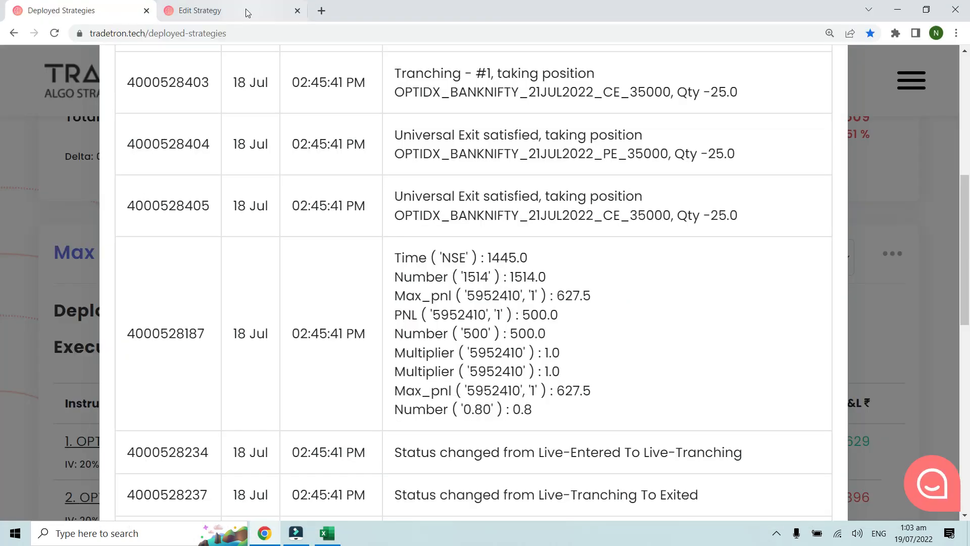
{"action": "left_click", "coordinate": [242, 15]}
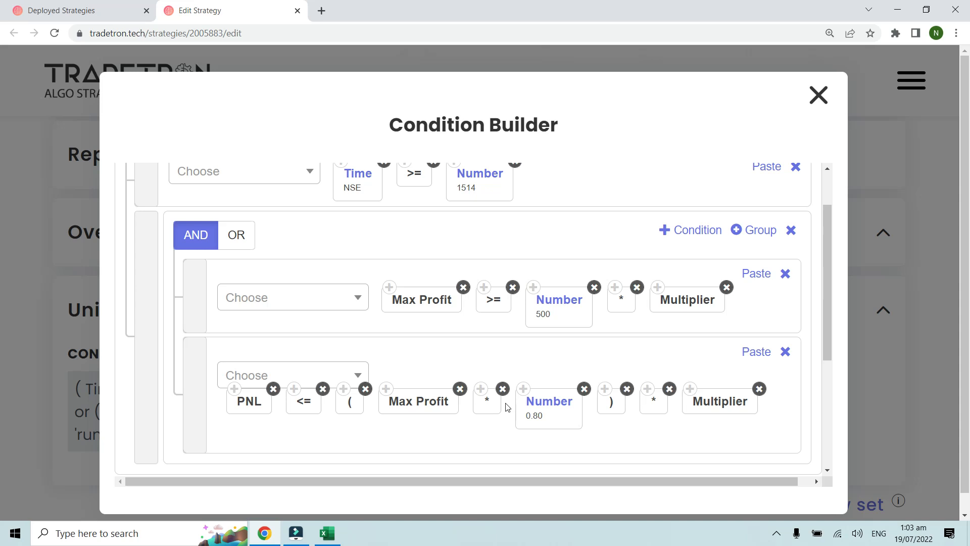
{"action": "left_click", "coordinate": [105, 11]}
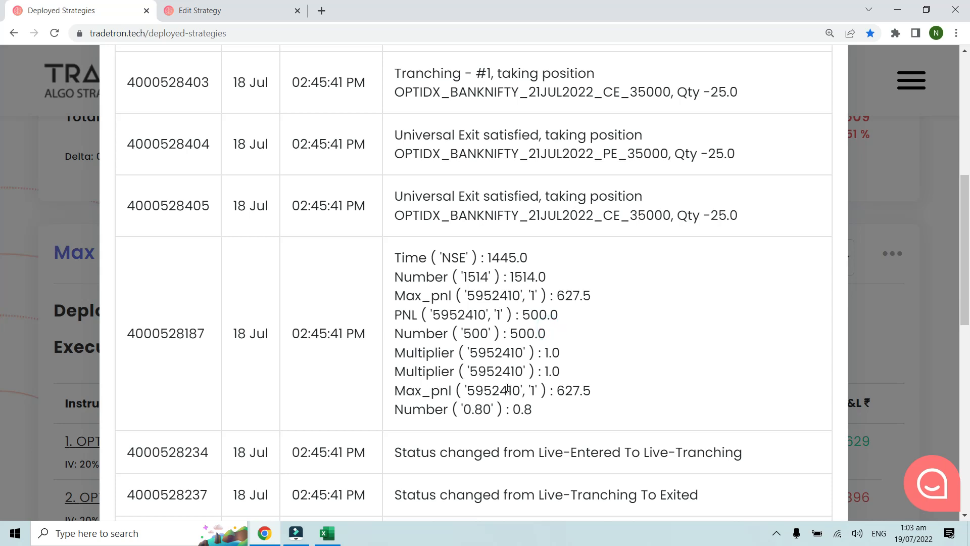
{"action": "scroll", "coordinate": [613, 332], "scroll_direction": "up", "scroll_amount": 8}
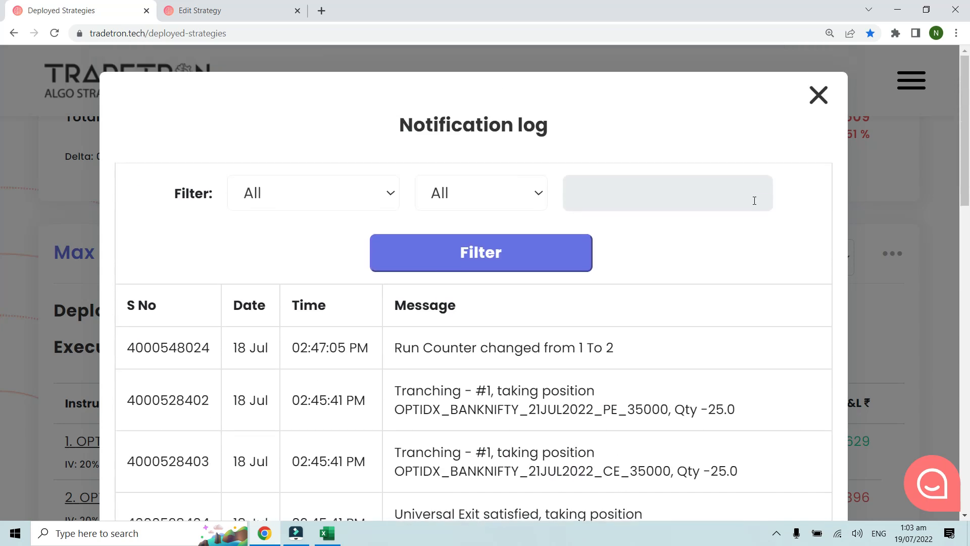
{"action": "scroll", "coordinate": [641, 358], "scroll_direction": "down", "scroll_amount": 7}
{"action": "left_click", "coordinate": [598, 295]}
{"action": "scroll", "coordinate": [682, 232], "scroll_direction": "up", "scroll_amount": 5}
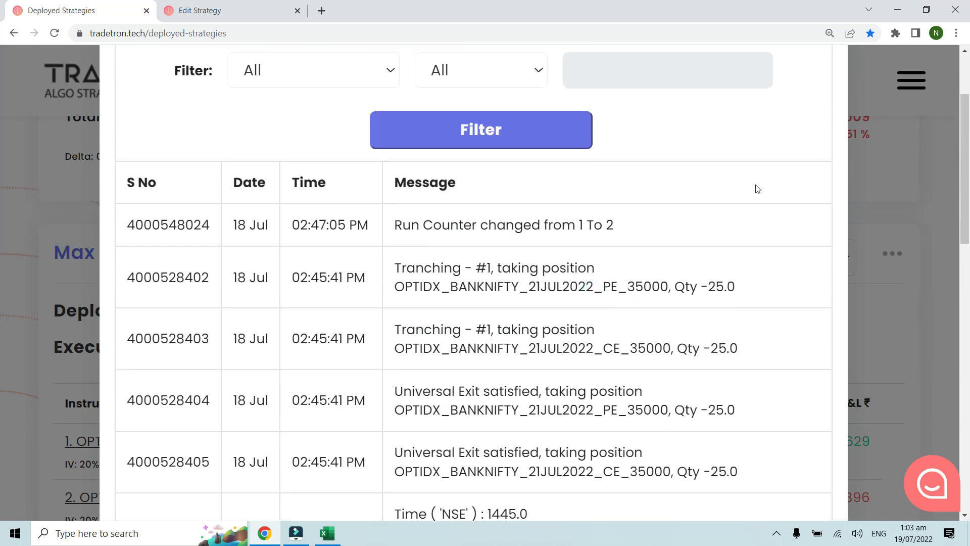
Step: Close Example 4's notification log and its Condition Builder, and close the strategy's edit page
{"action": "scroll", "coordinate": [758, 189], "scroll_direction": "up", "scroll_amount": 3}
{"action": "left_click", "coordinate": [819, 96]}
{"action": "left_click", "coordinate": [223, 11]}
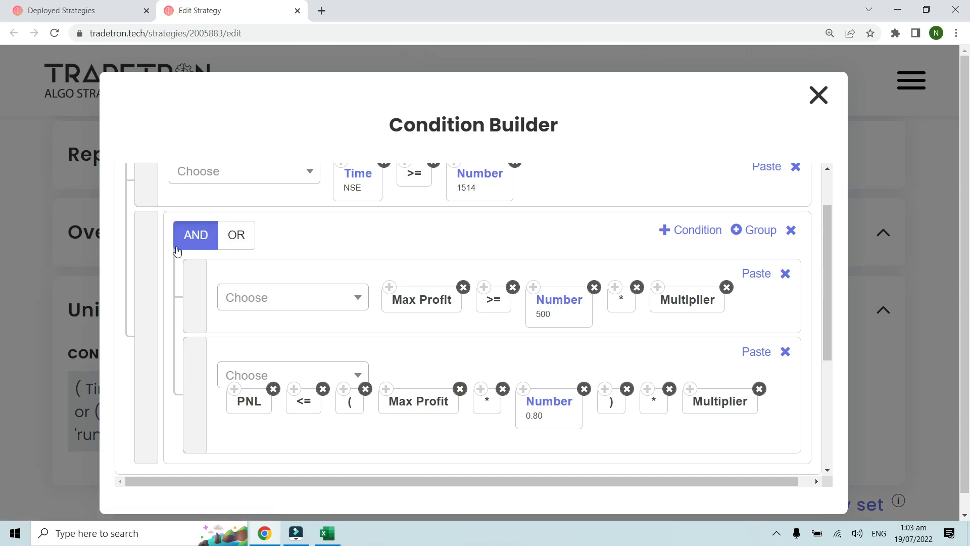
{"action": "left_click", "coordinate": [817, 94]}
{"action": "key", "text": "ctrl+minus"}
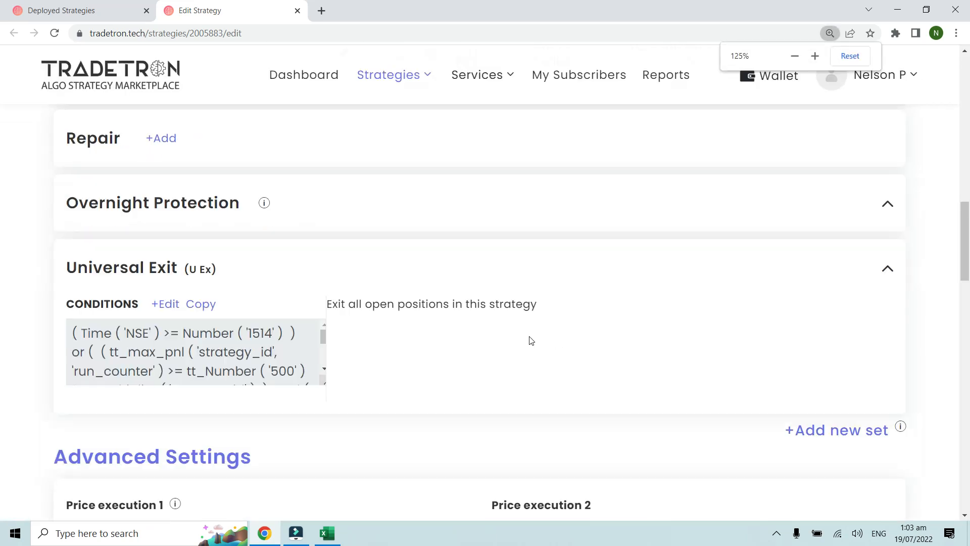
{"action": "left_click", "coordinate": [297, 11]}
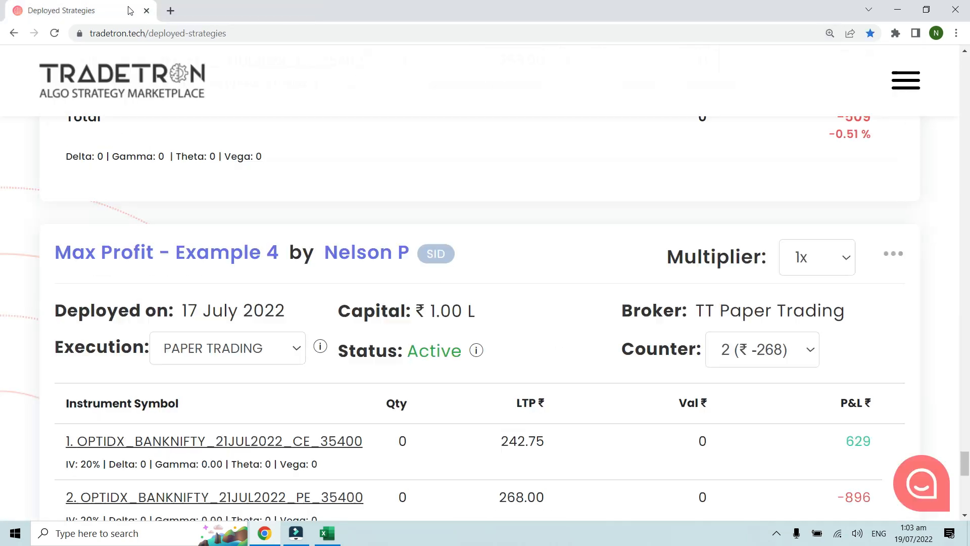
Step: Look through the deployed strategies for MAIN - Nifty Bank Supertrend 5 2 with Options Buy ATM
{"action": "scroll", "coordinate": [230, 226], "scroll_direction": "down", "scroll_amount": 5}
{"action": "scroll", "coordinate": [243, 257], "scroll_direction": "up", "scroll_amount": 8}
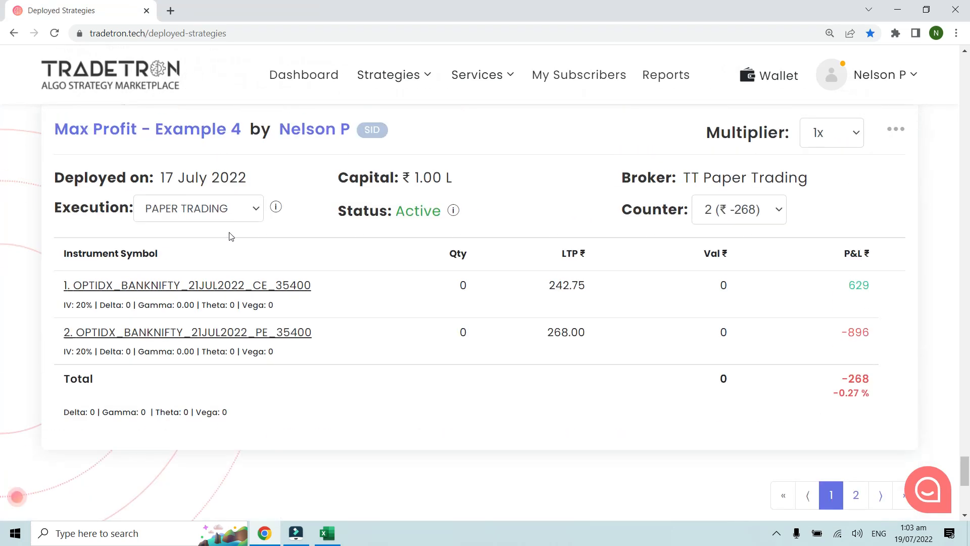
{"action": "scroll", "coordinate": [243, 258], "scroll_direction": "up", "scroll_amount": 13}
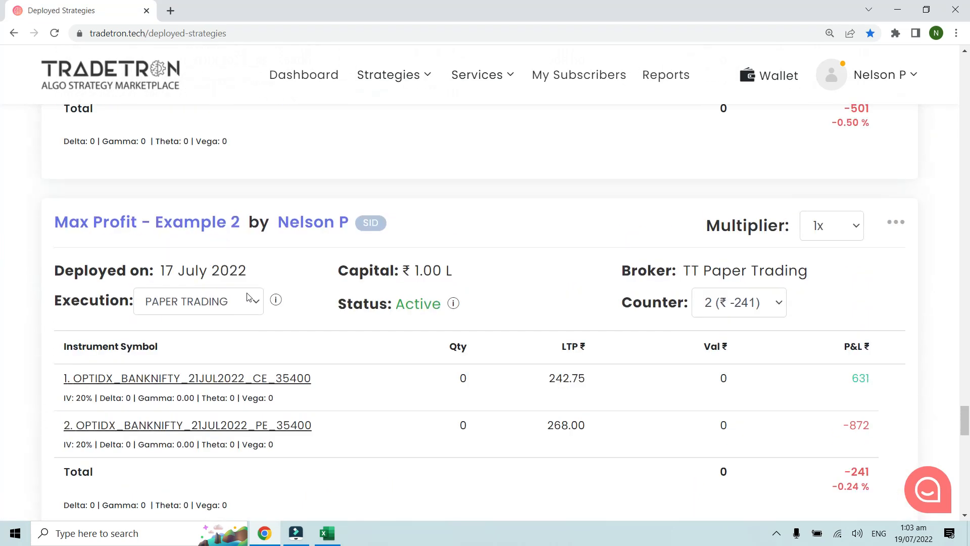
{"action": "scroll", "coordinate": [259, 324], "scroll_direction": "up", "scroll_amount": 10}
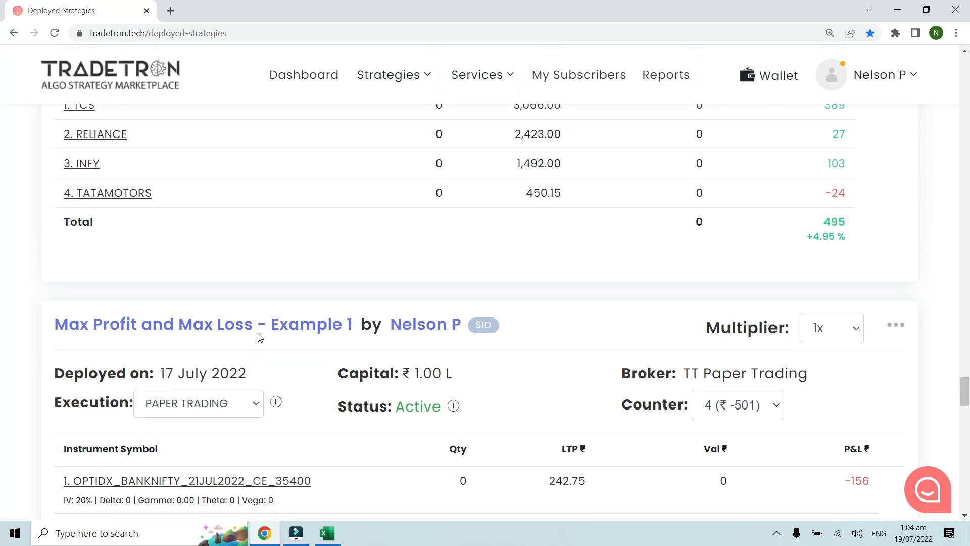
{"action": "scroll", "coordinate": [260, 338], "scroll_direction": "up", "scroll_amount": 13}
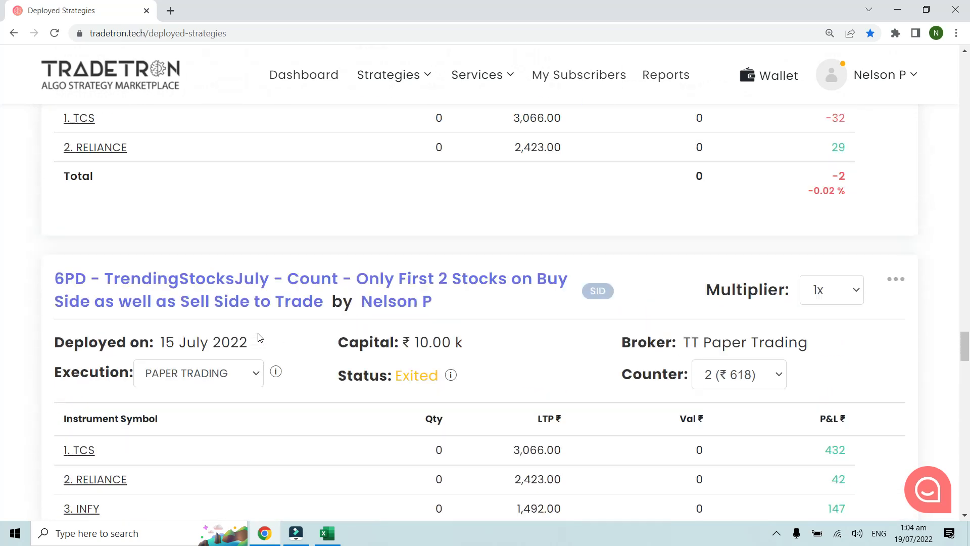
{"action": "scroll", "coordinate": [257, 333], "scroll_direction": "up", "scroll_amount": 2}
{"action": "scroll", "coordinate": [258, 334], "scroll_direction": "down", "scroll_amount": 1}
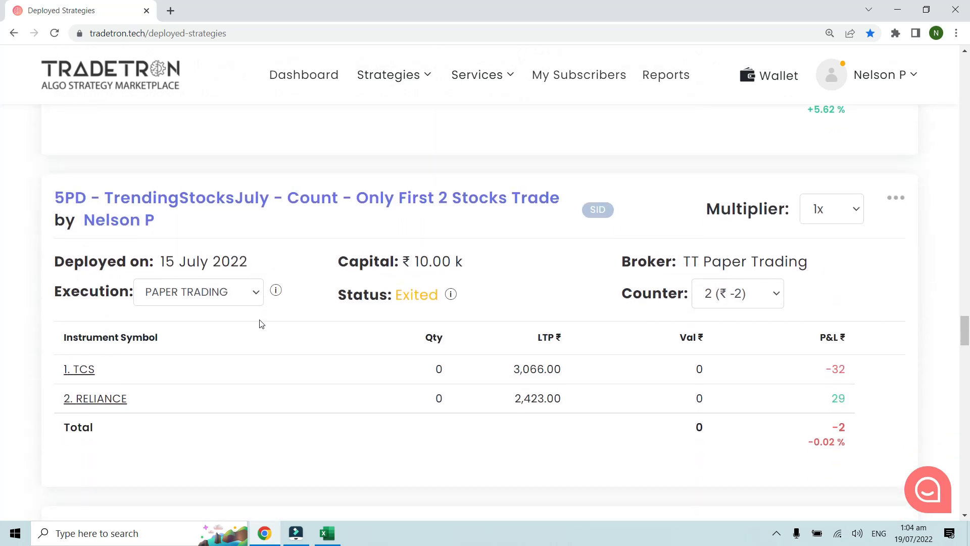
{"action": "scroll", "coordinate": [260, 324], "scroll_direction": "up", "scroll_amount": 12}
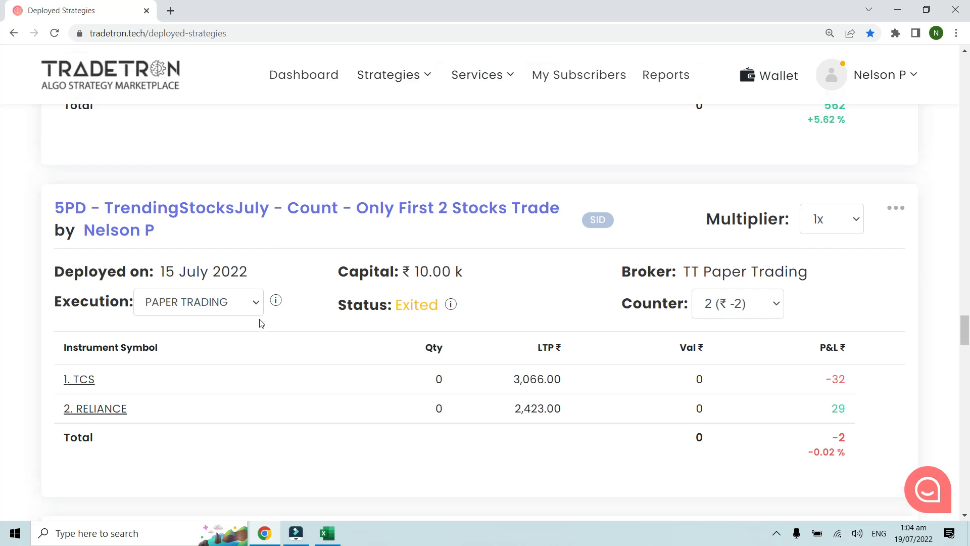
{"action": "scroll", "coordinate": [262, 323], "scroll_direction": "up", "scroll_amount": 15}
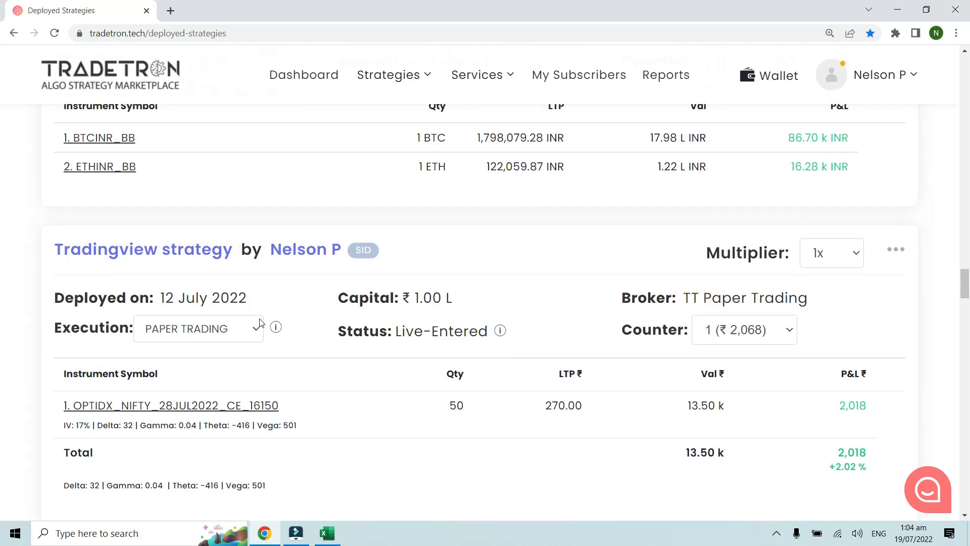
{"action": "scroll", "coordinate": [260, 317], "scroll_direction": "up", "scroll_amount": 6}
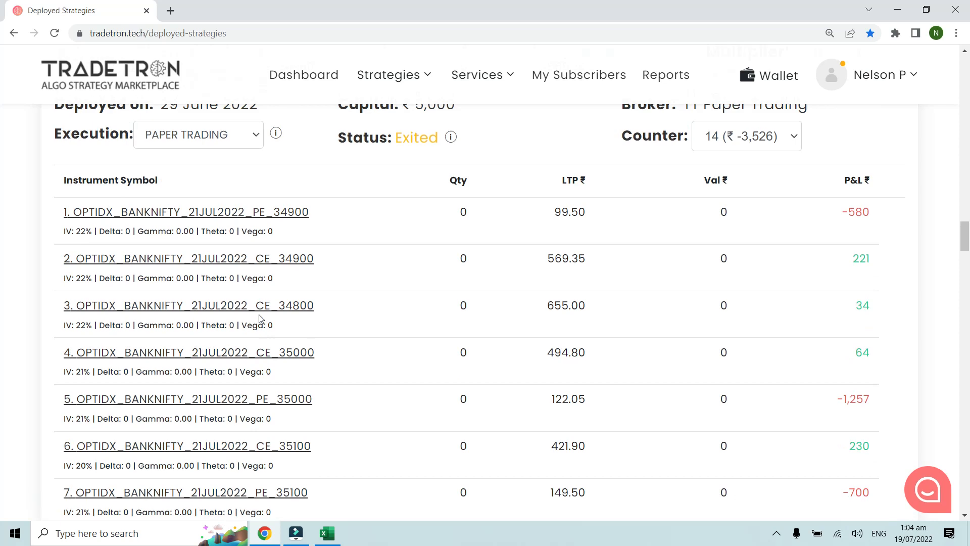
{"action": "scroll", "coordinate": [313, 278], "scroll_direction": "down", "scroll_amount": 1}
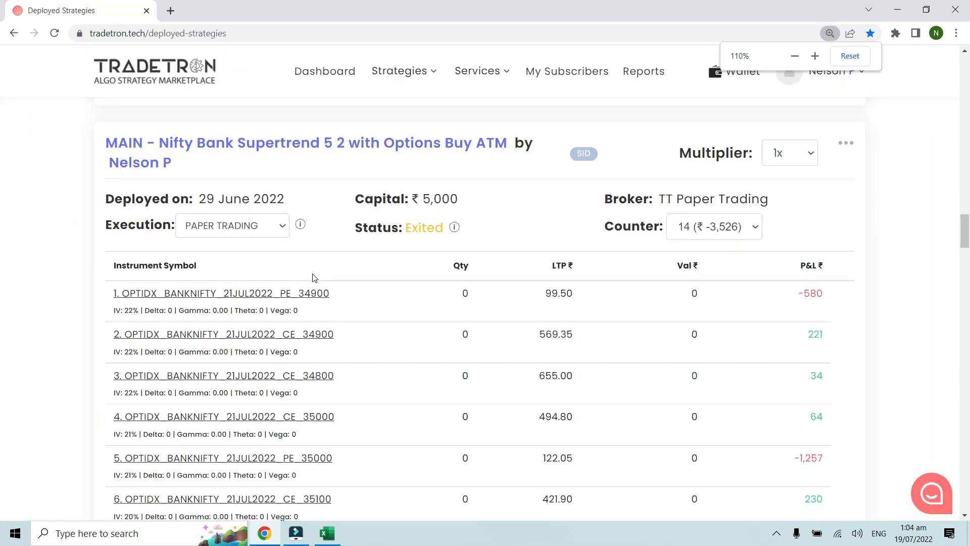
Step: Open the edit page of MAIN - Nifty Bank Supertrend 5 2 with Options Buy ATM in a new tab and return to its deployed card
{"action": "left_click", "coordinate": [846, 143]}
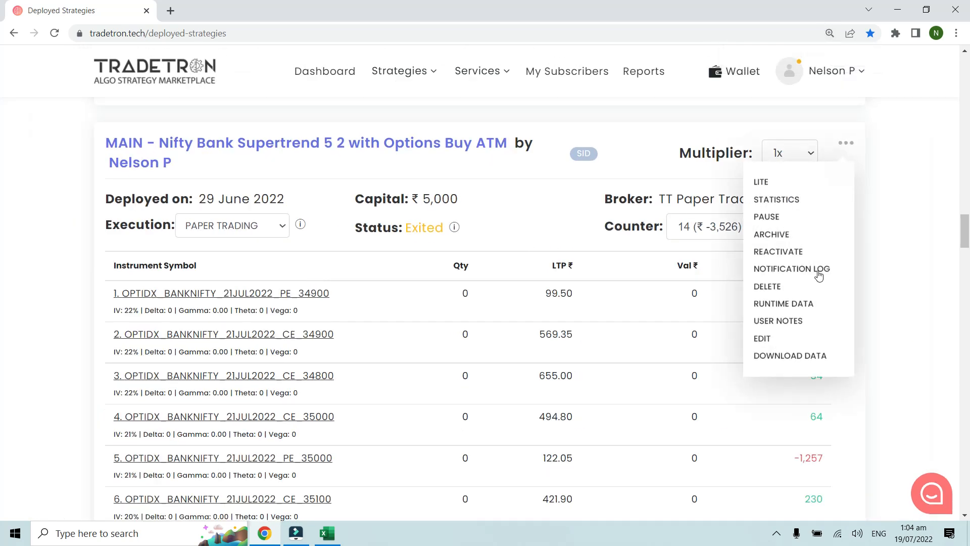
{"action": "right_click", "coordinate": [763, 342]}
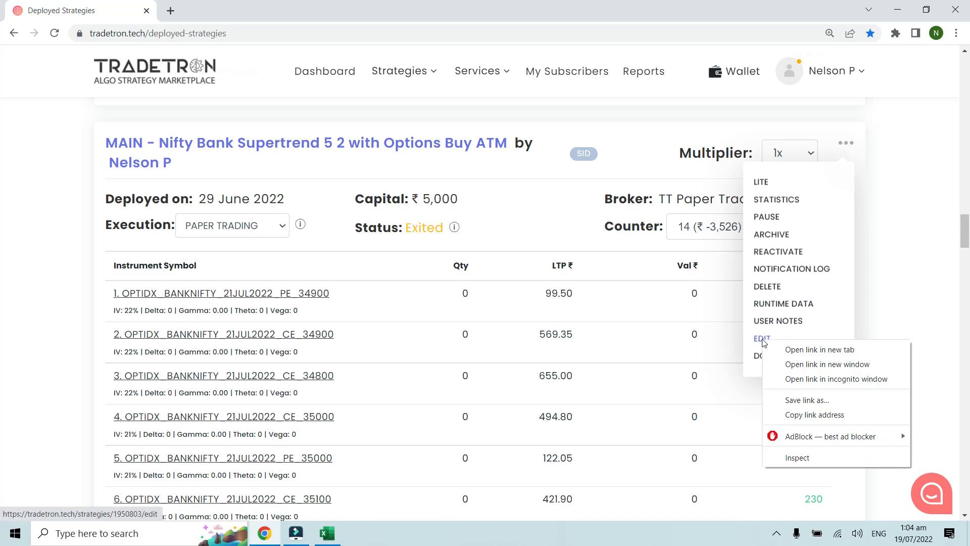
{"action": "left_click", "coordinate": [784, 353]}
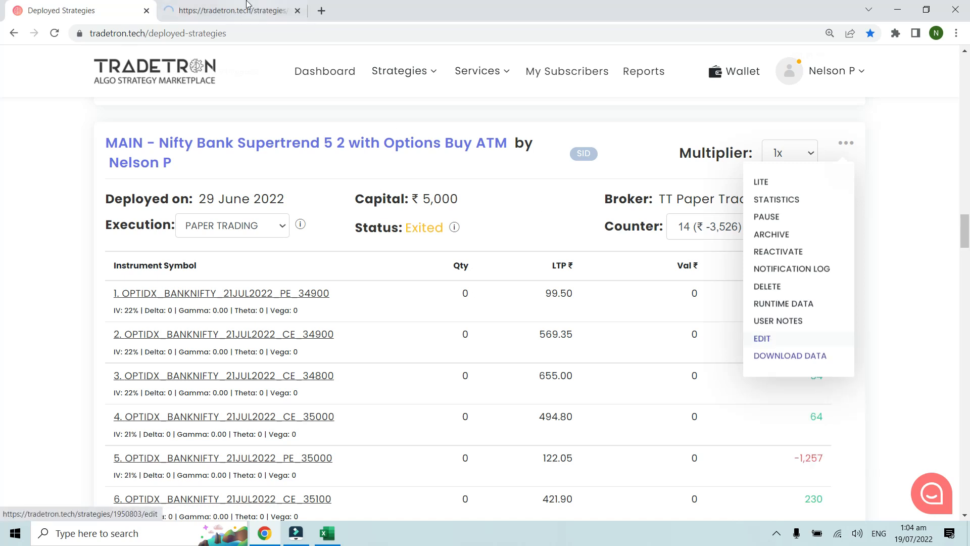
{"action": "left_click", "coordinate": [239, 5]}
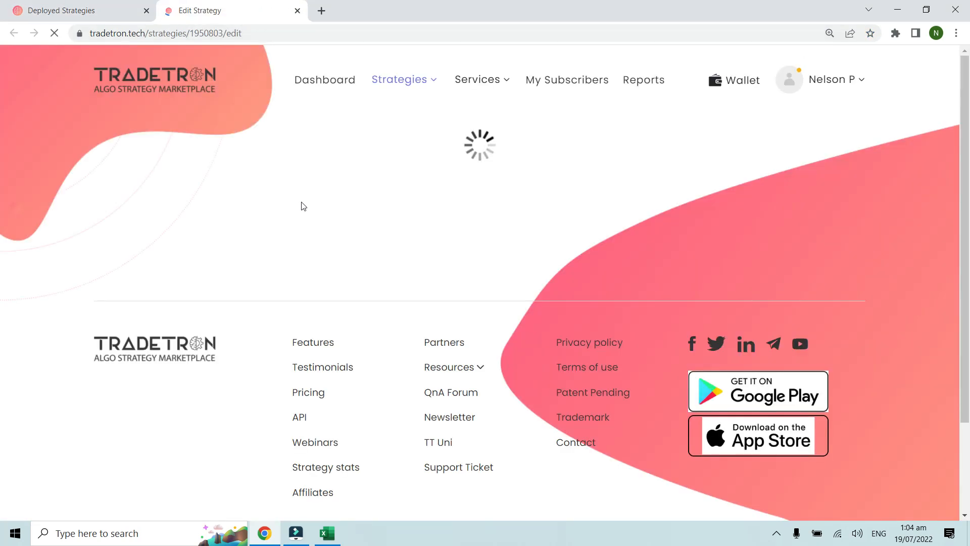
{"action": "left_click", "coordinate": [81, 12]}
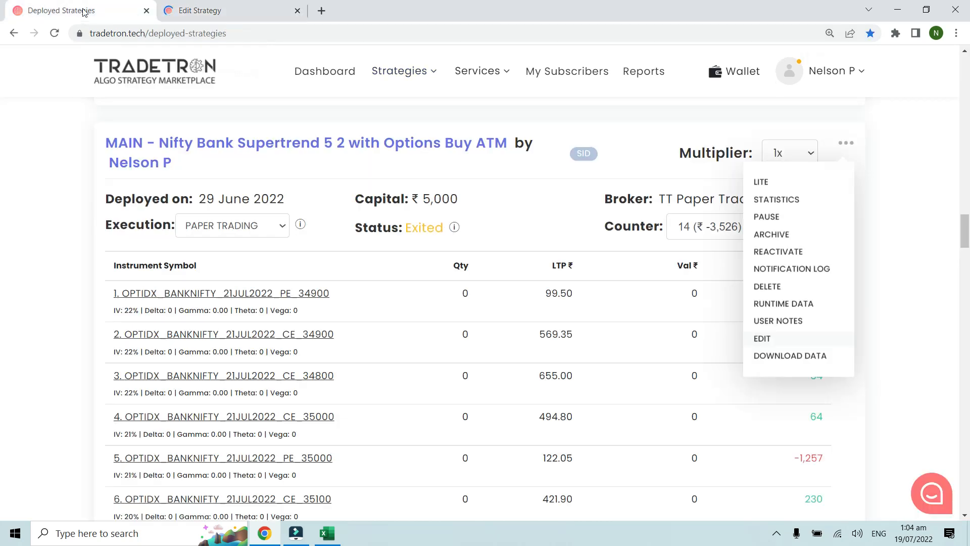
{"action": "left_click", "coordinate": [537, 225]}
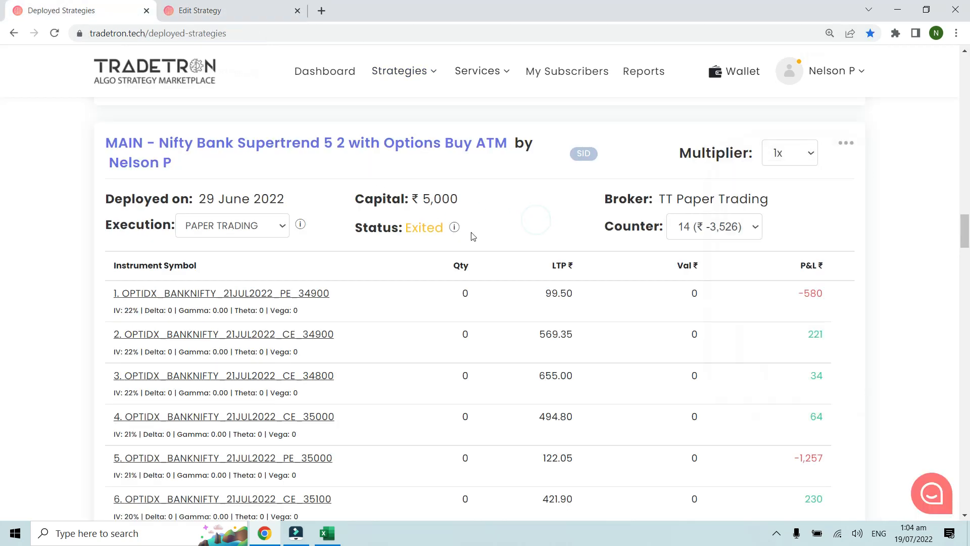
{"action": "left_click", "coordinate": [510, 227]}
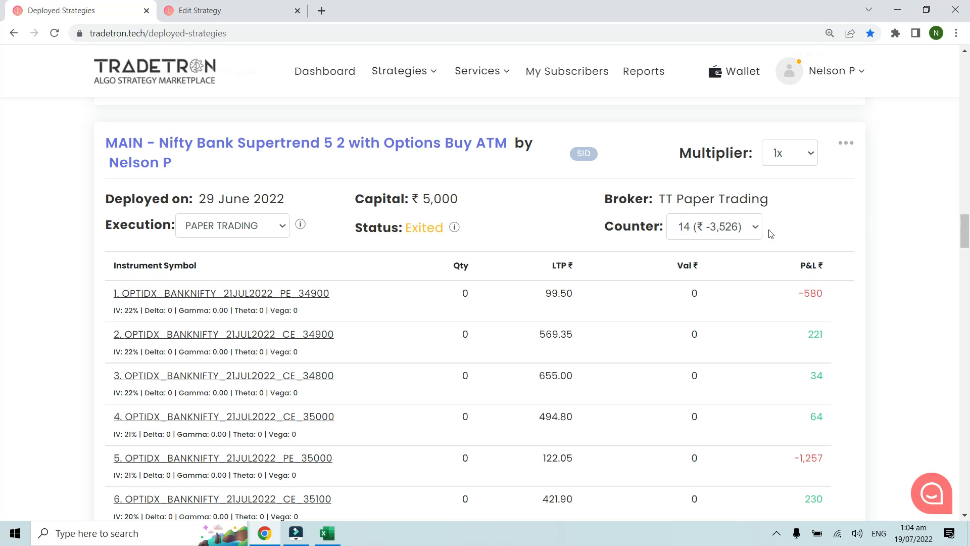
Step: Open the Supertrend strategy's Universal Exit conditions and examine the Max Profit minus Max Loss condition
{"action": "left_click", "coordinate": [234, 18]}
{"action": "scroll", "coordinate": [377, 291], "scroll_direction": "down", "scroll_amount": 15}
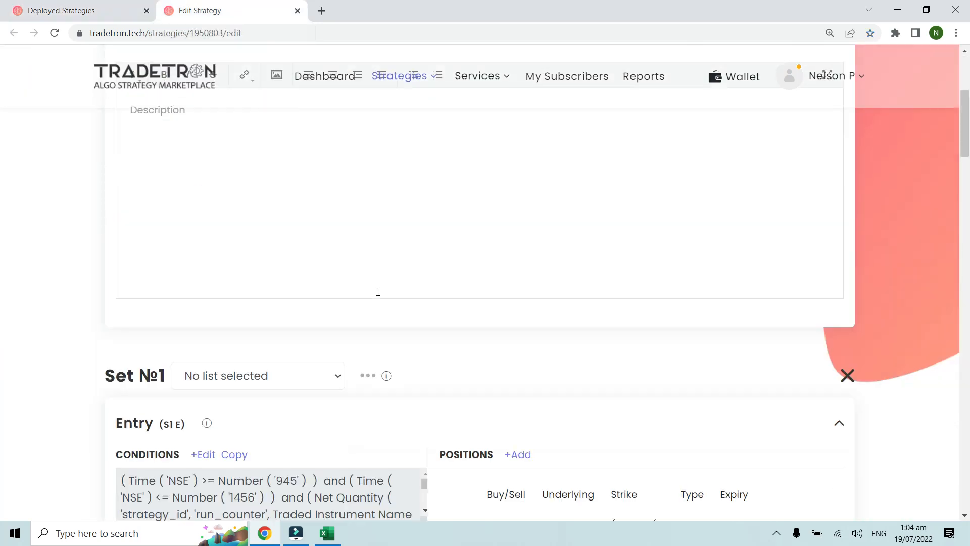
{"action": "scroll", "coordinate": [377, 291], "scroll_direction": "down", "scroll_amount": 12}
{"action": "scroll", "coordinate": [354, 313], "scroll_direction": "down", "scroll_amount": 3}
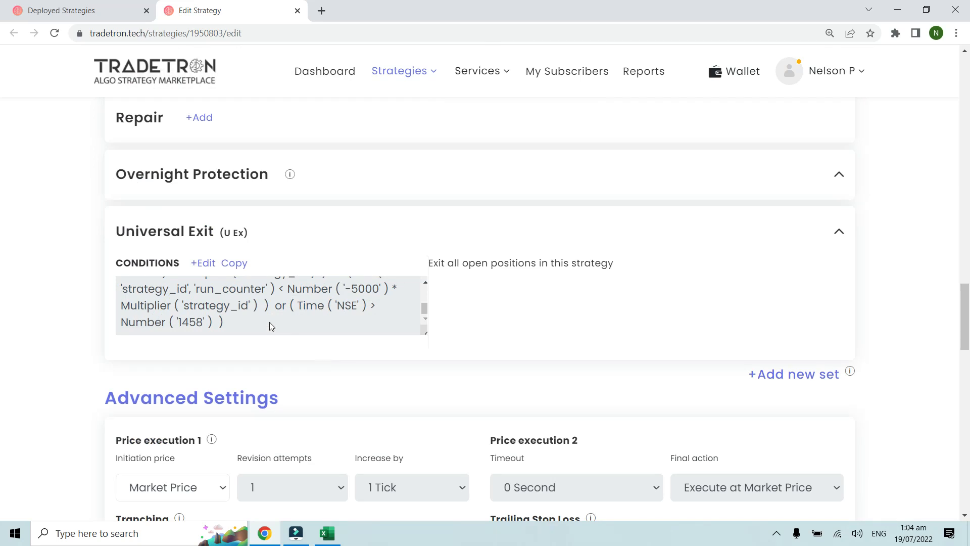
{"action": "left_click", "coordinate": [209, 267]}
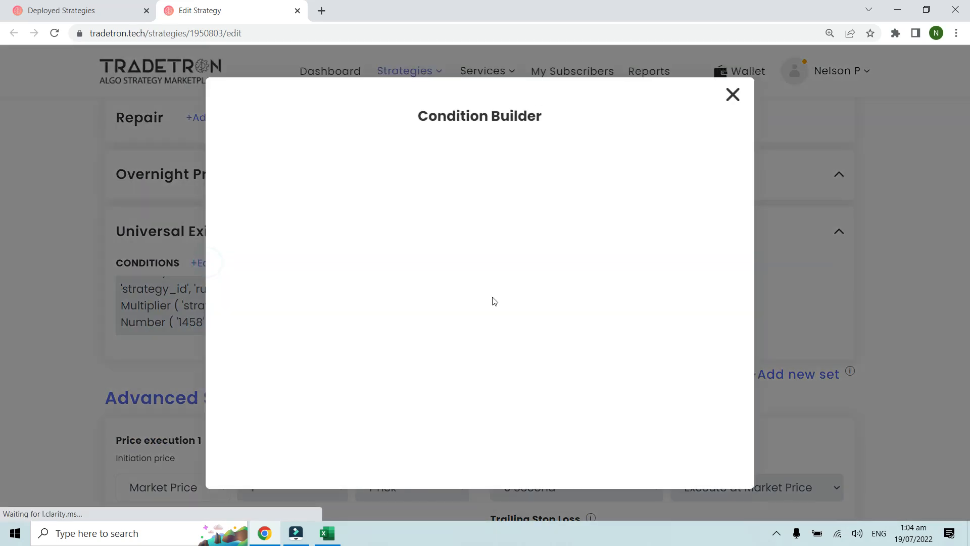
{"action": "key", "text": "ctrl+plus"}
{"action": "key", "text": "ctrl+plus"}
{"action": "key", "text": "ctrl+plus"}
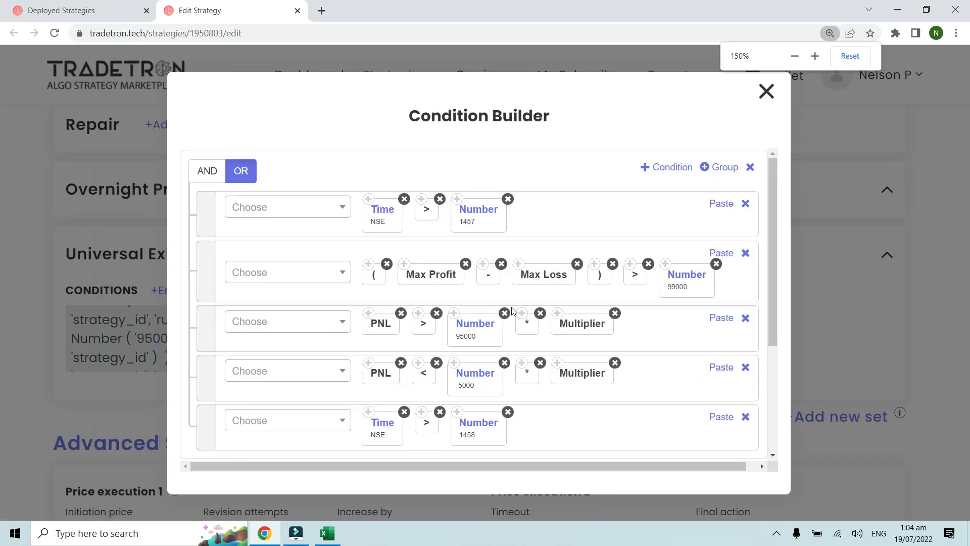
{"action": "scroll", "coordinate": [513, 310], "scroll_direction": "down", "scroll_amount": 1}
{"action": "scroll", "coordinate": [401, 282], "scroll_direction": "up", "scroll_amount": 2}
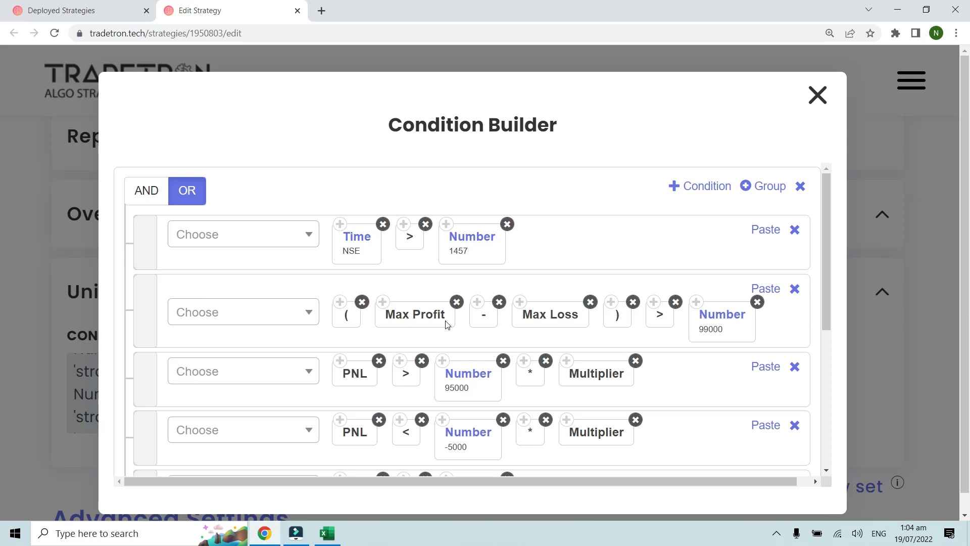
{"action": "key", "text": "ctrl+plus"}
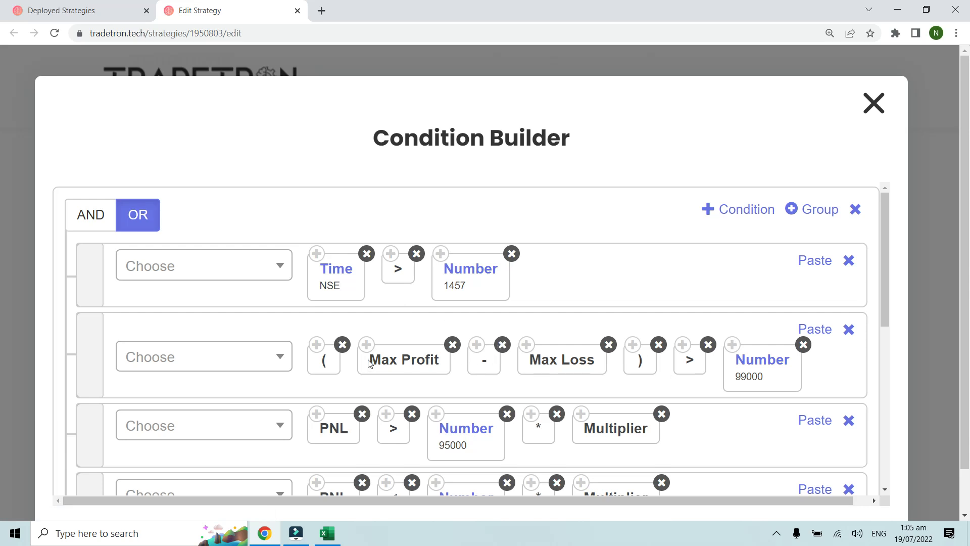
Step: Open the deployed Supertrend strategy's notification log and find its latest Universal Exit record
{"action": "left_click", "coordinate": [77, 16]}
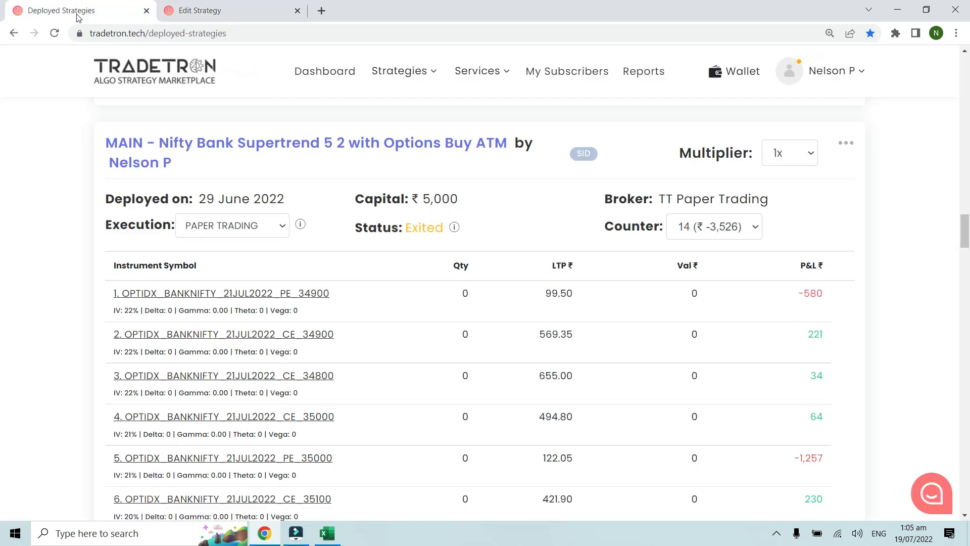
{"action": "key", "text": "ctrl+minus"}
{"action": "key", "text": "ctrl+minus"}
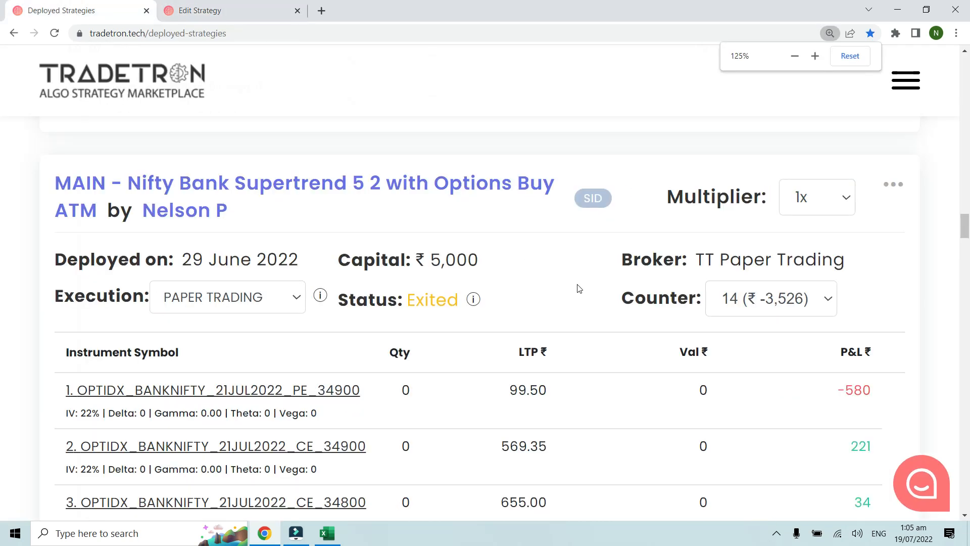
{"action": "key", "text": "ctrl+minus"}
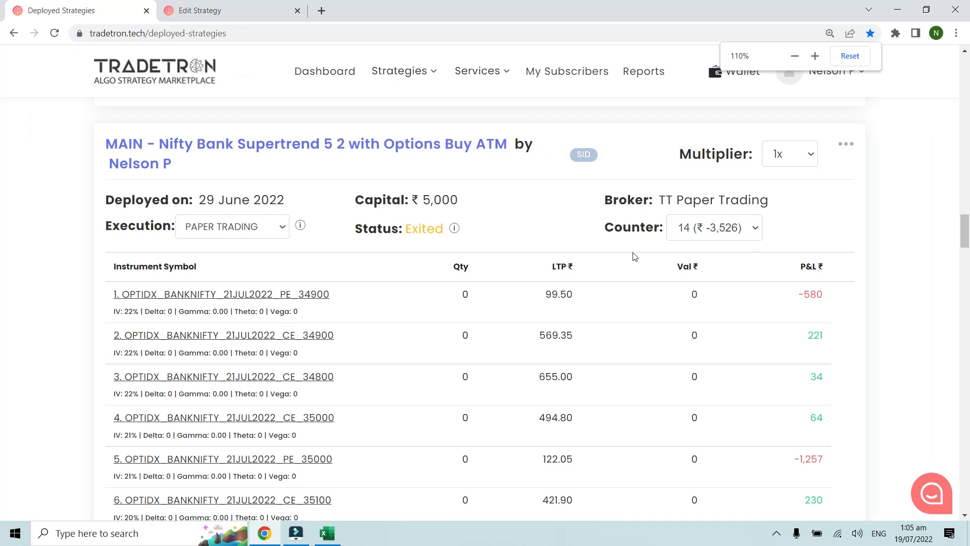
{"action": "left_click", "coordinate": [845, 145]}
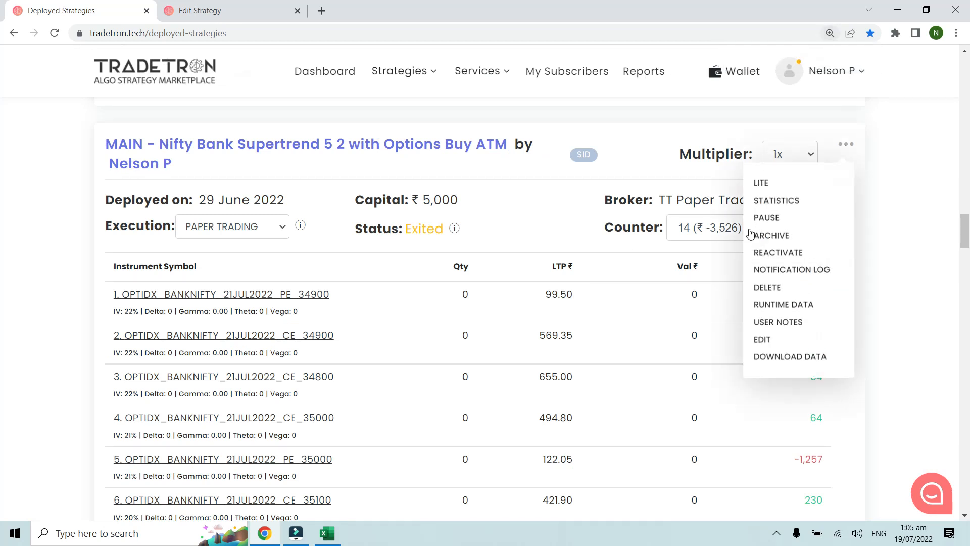
{"action": "left_click", "coordinate": [764, 270]}
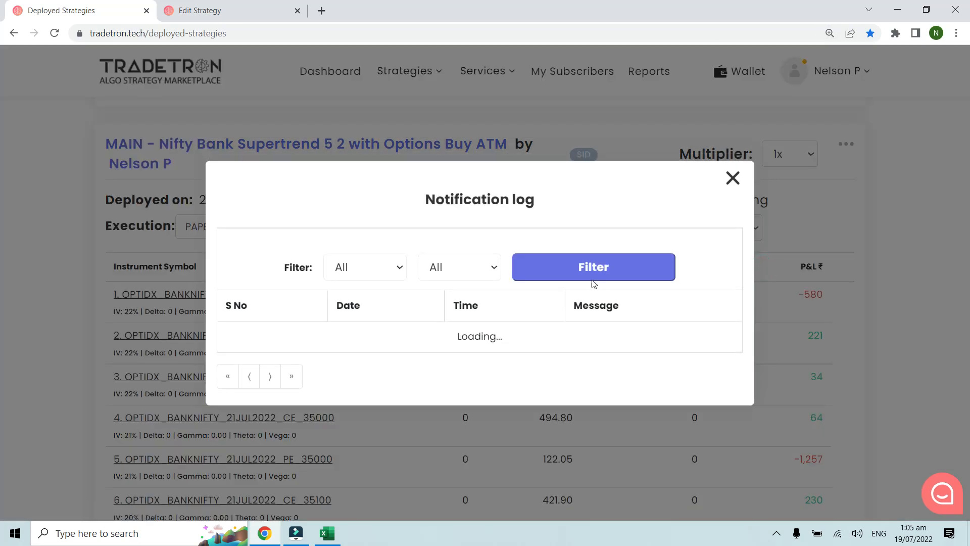
{"action": "scroll", "coordinate": [594, 283], "scroll_direction": "down", "scroll_amount": 2}
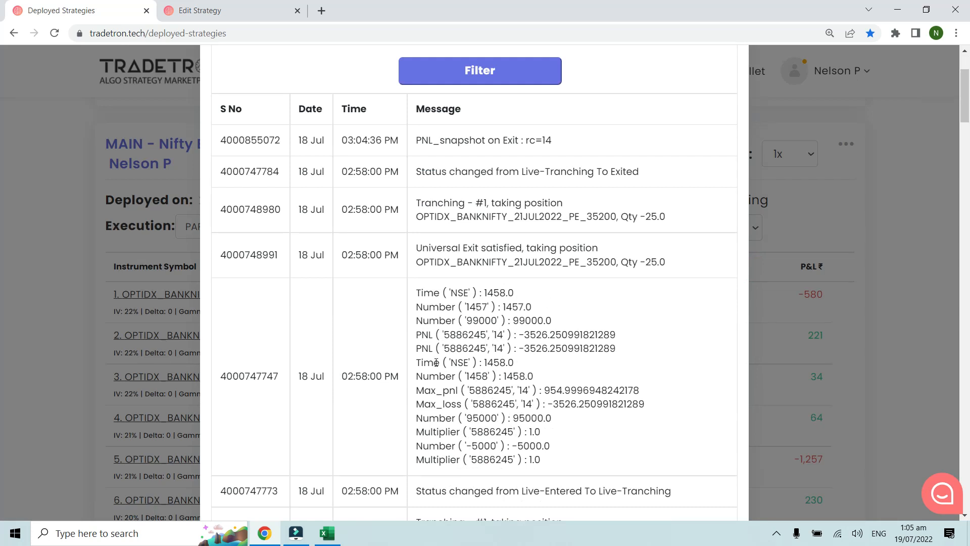
Step: Examine the PNL, Max_pnl and Max_loss values logged in the Supertrend strategy's exit record
{"action": "left_click", "coordinate": [497, 336]}
{"action": "left_click_drag", "start_coordinate": [420, 392], "coordinate": [458, 391]}
{"action": "left_click", "coordinate": [462, 404]}
{"action": "left_click", "coordinate": [458, 391]}
{"action": "left_click_drag", "start_coordinate": [544, 389], "coordinate": [573, 406]}
{"action": "left_click", "coordinate": [577, 415]}
{"action": "left_click_drag", "start_coordinate": [416, 391], "coordinate": [458, 388]}
{"action": "left_click", "coordinate": [459, 387]}
Step: Compare the Supertrend strategy's Universal Exit conditions with the Max_pnl and Max_loss values in its exit log record
{"action": "left_click", "coordinate": [251, 10]}
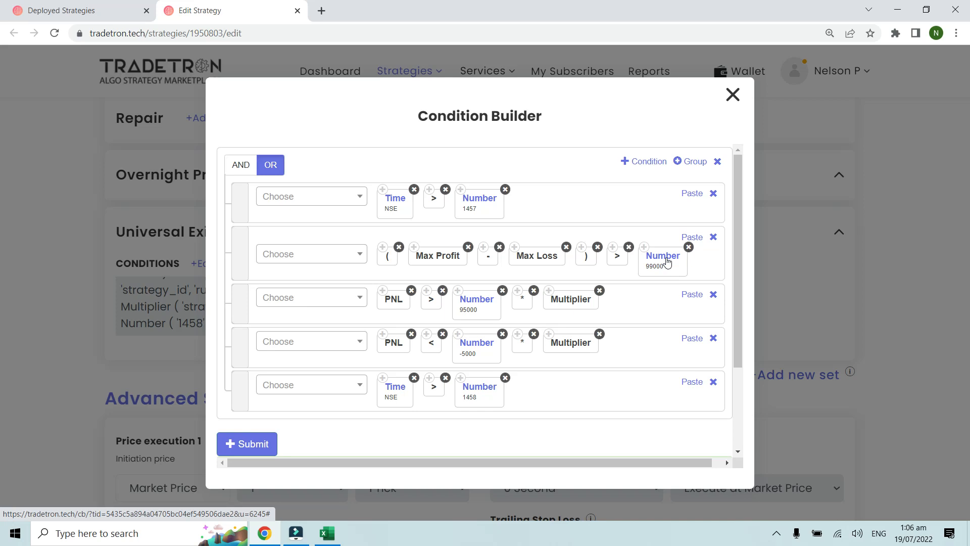
{"action": "left_click", "coordinate": [62, 5]}
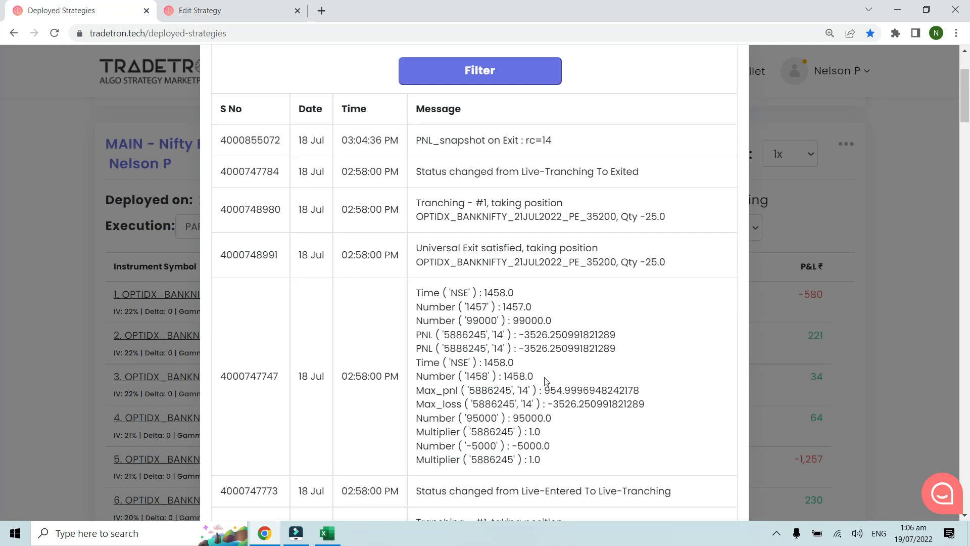
{"action": "left_click", "coordinate": [234, 4]}
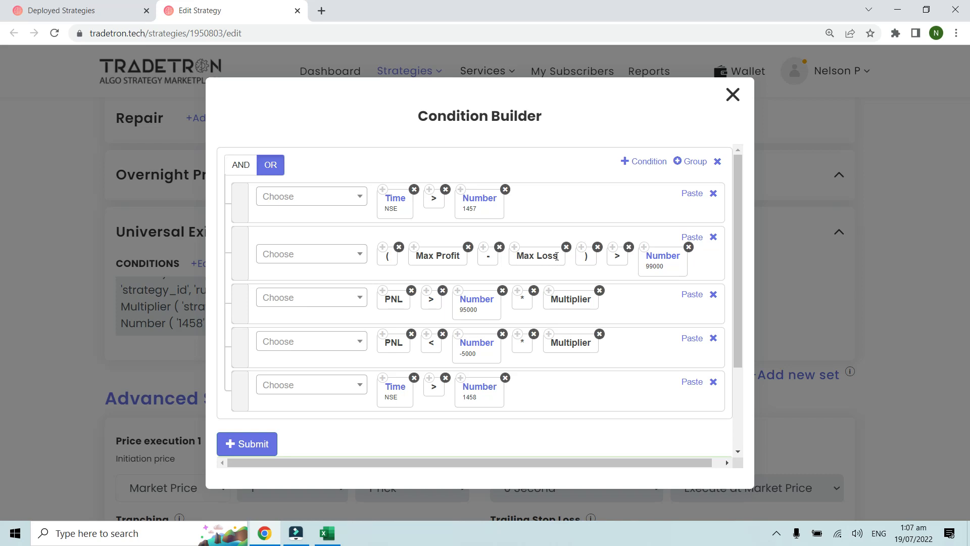
{"action": "left_click", "coordinate": [125, 12]}
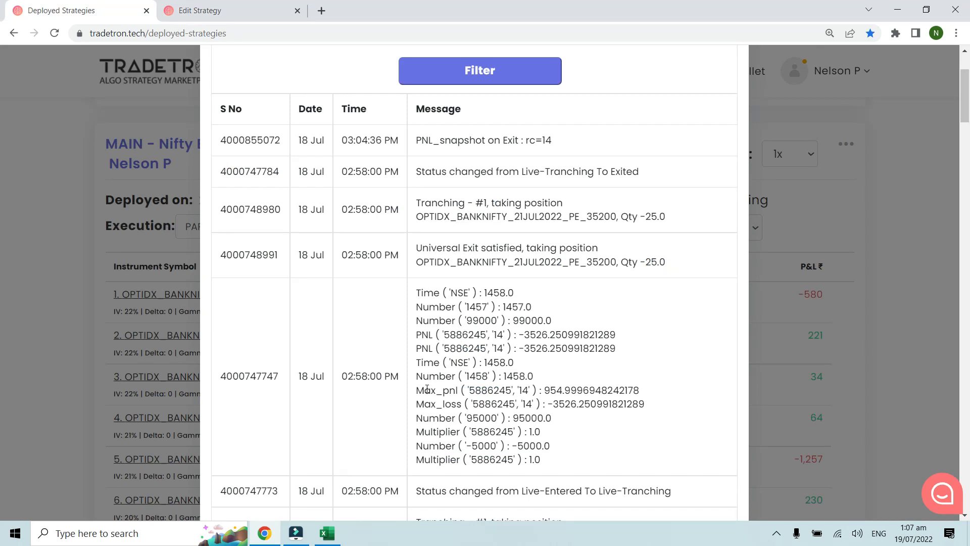
Step: Highlight the Max_pnl and Max_loss entries in the exit record, and close the notification log and the Universal Exit condition builder
{"action": "left_click_drag", "start_coordinate": [419, 392], "coordinate": [652, 410]}
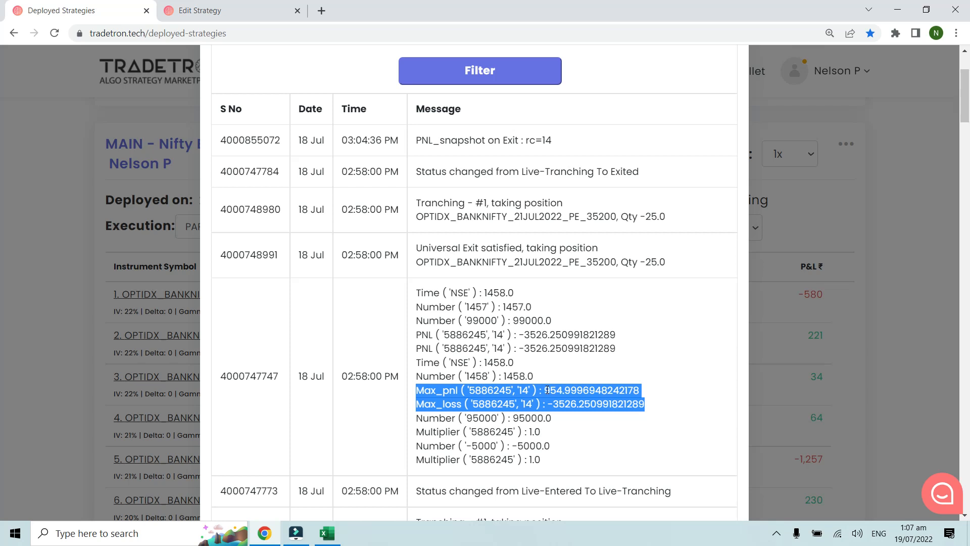
{"action": "scroll", "coordinate": [547, 390], "scroll_direction": "up", "scroll_amount": 3}
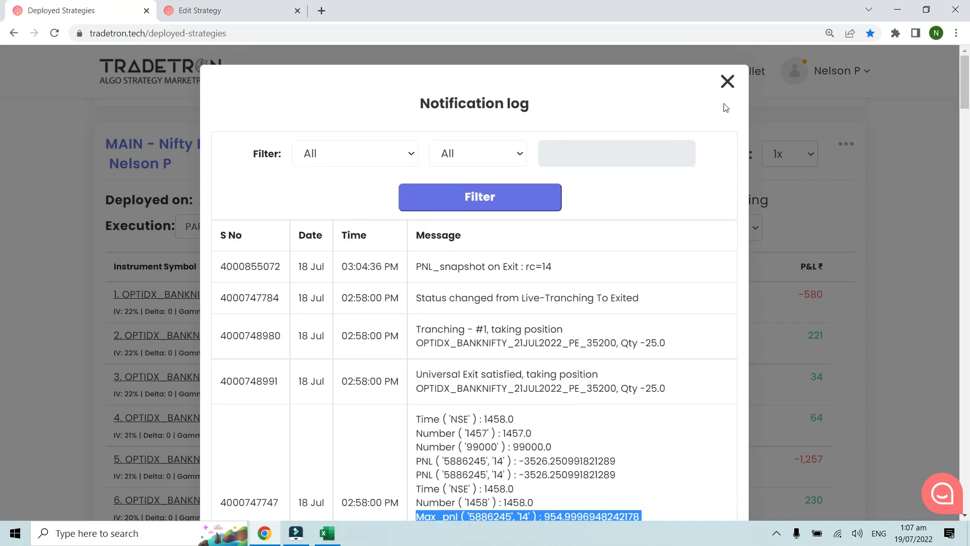
{"action": "left_click", "coordinate": [726, 80]}
{"action": "left_click", "coordinate": [275, 12]}
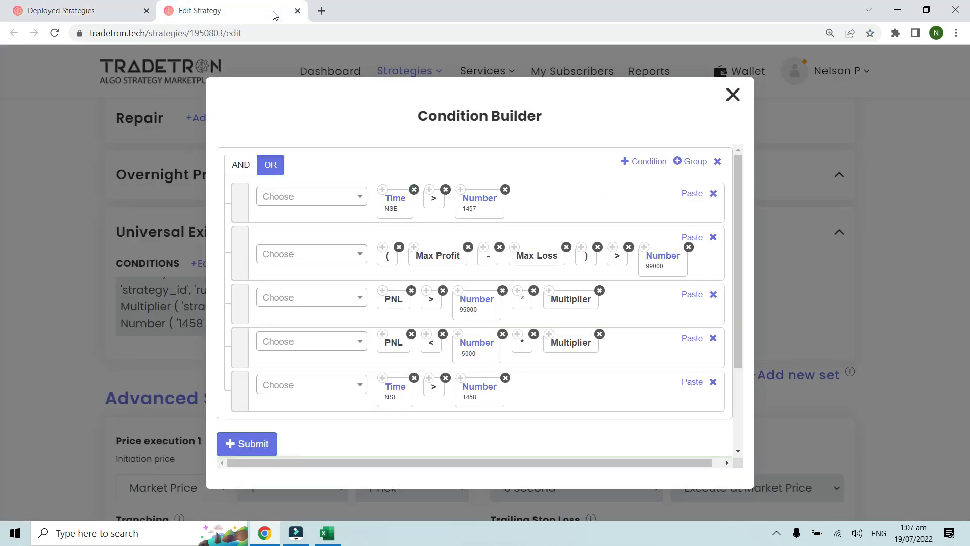
{"action": "left_click", "coordinate": [733, 95]}
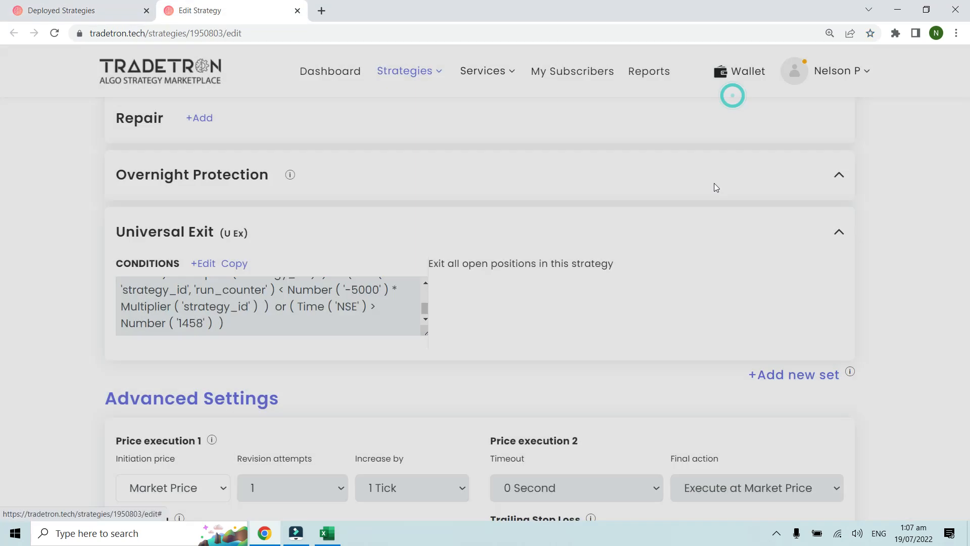
Step: Return to the deployed strategies list and look through the Max Profit example strategies, from Example 2 to Example 4
{"action": "left_click", "coordinate": [83, 4]}
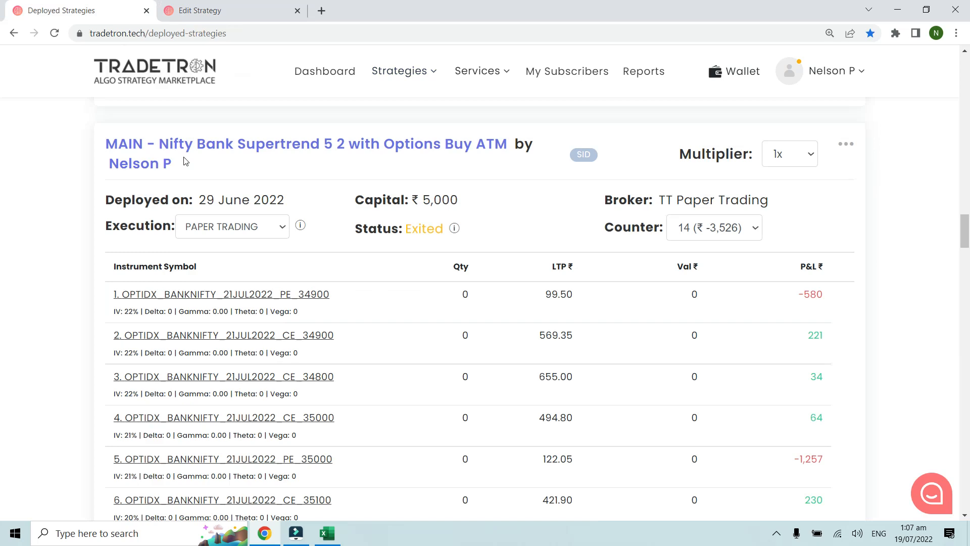
{"action": "key", "text": "ctrl+minus"}
{"action": "scroll", "coordinate": [101, 230], "scroll_direction": "down", "scroll_amount": 20}
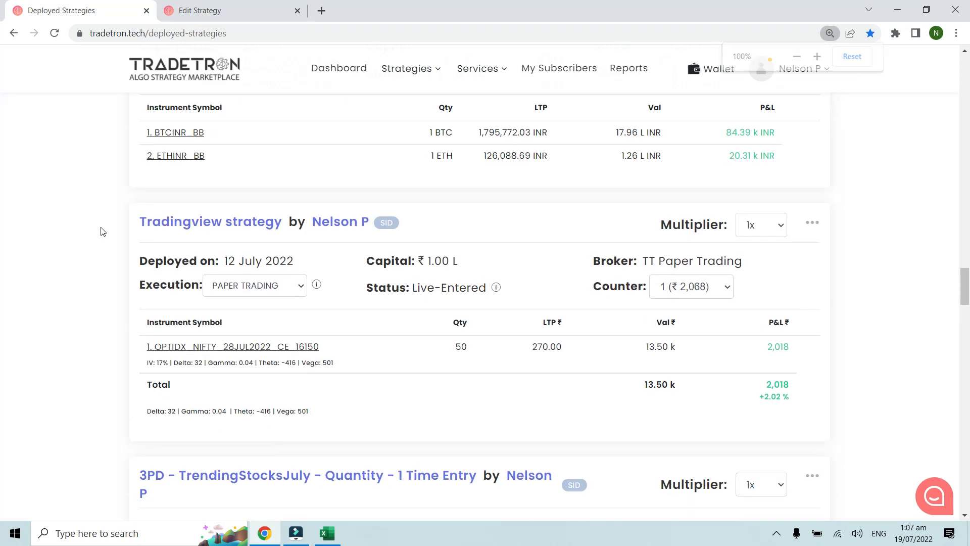
{"action": "scroll", "coordinate": [104, 232], "scroll_direction": "down", "scroll_amount": 20}
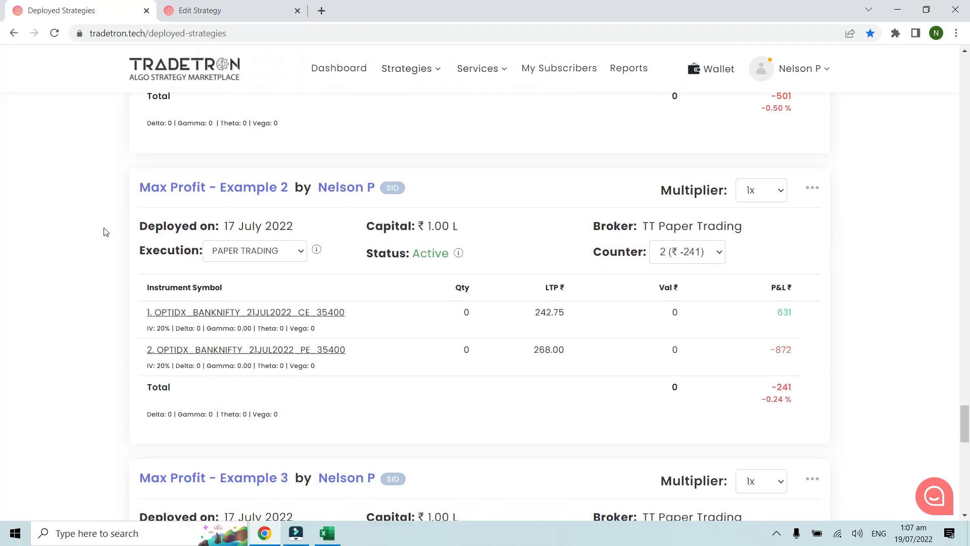
{"action": "scroll", "coordinate": [105, 232], "scroll_direction": "up", "scroll_amount": 3}
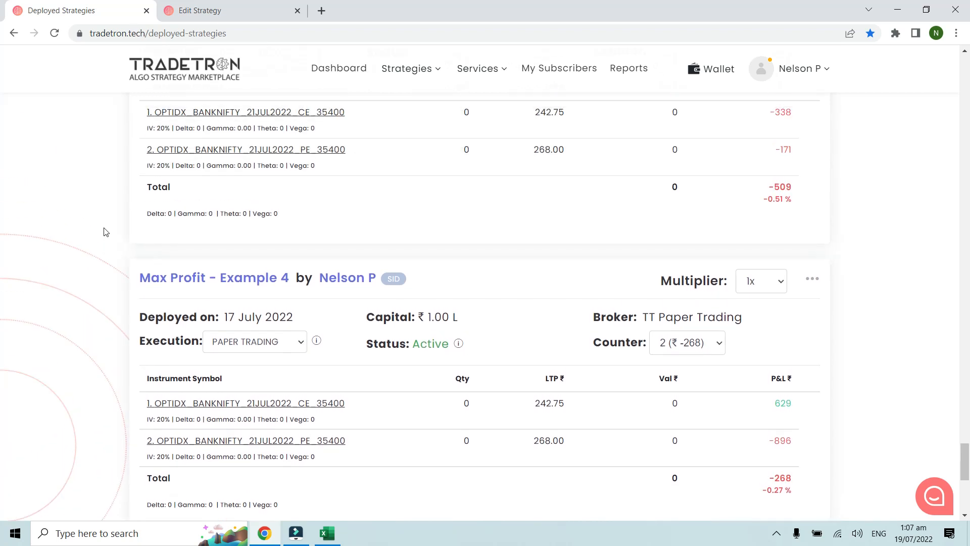